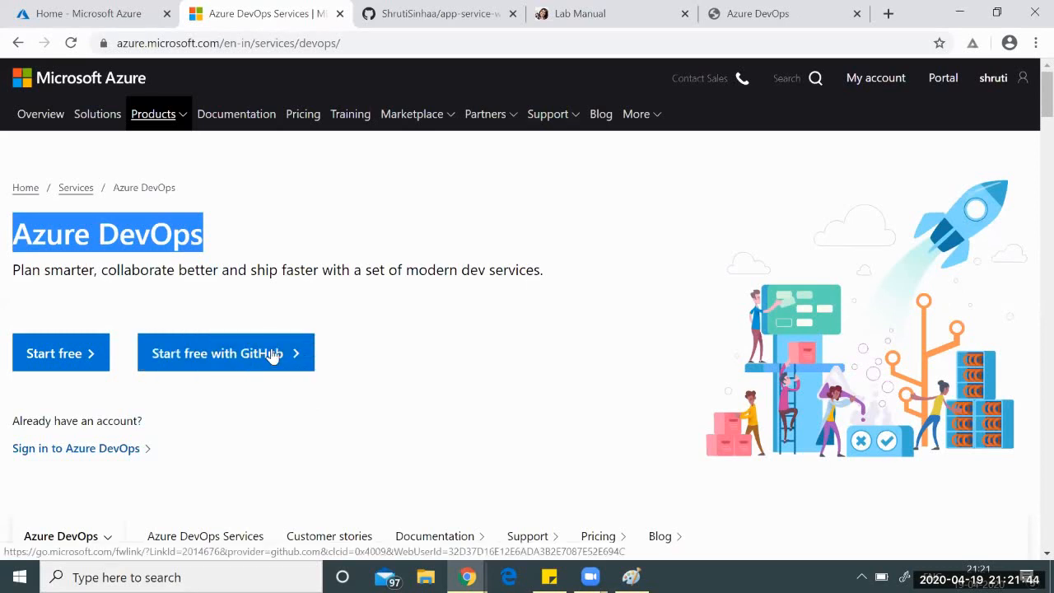
Start the free Azure DevOps sign-up from the Azure DevOps page.
click(395, 318)
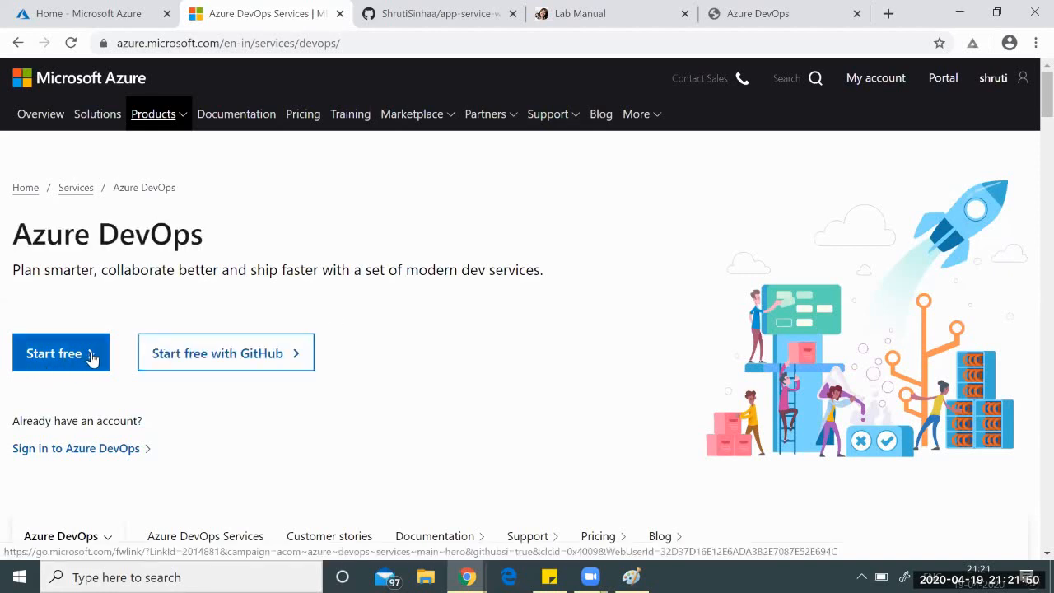
click(52, 360)
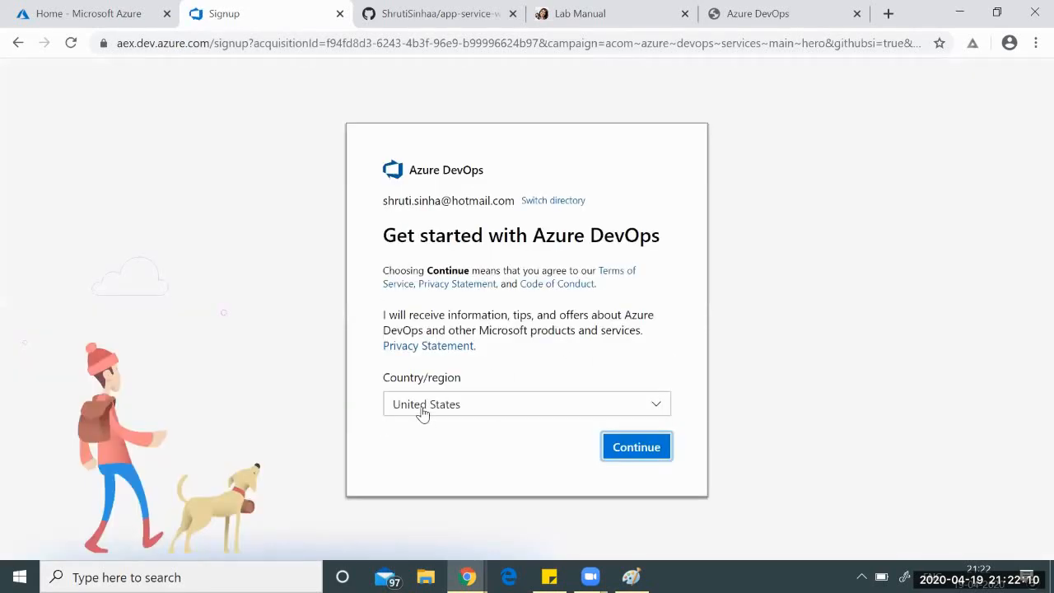
Set Country/region to India by searching 'indi', then continue to create the organization.
click(424, 409)
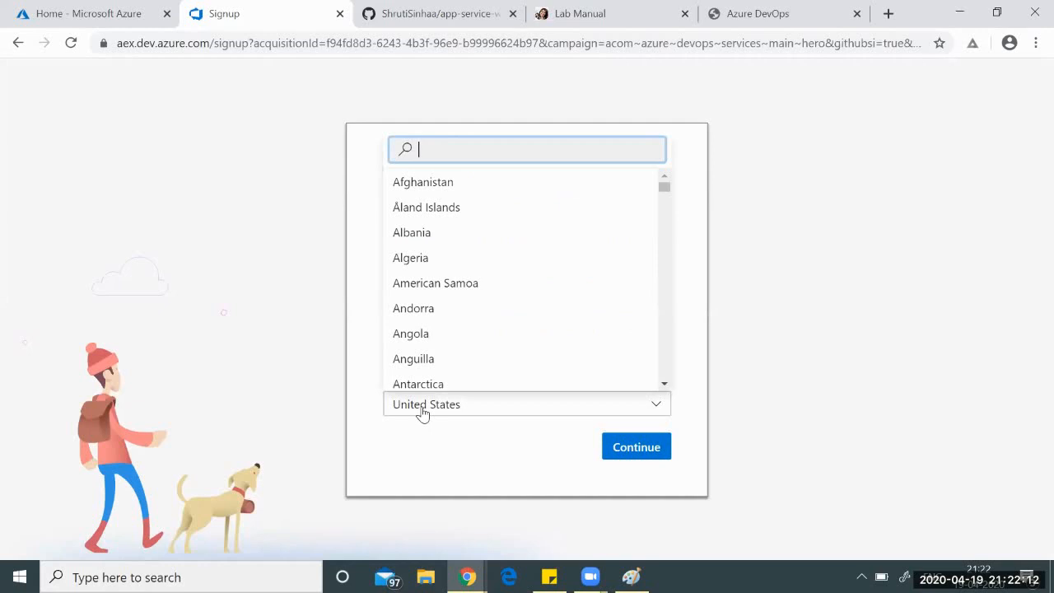
text(india)
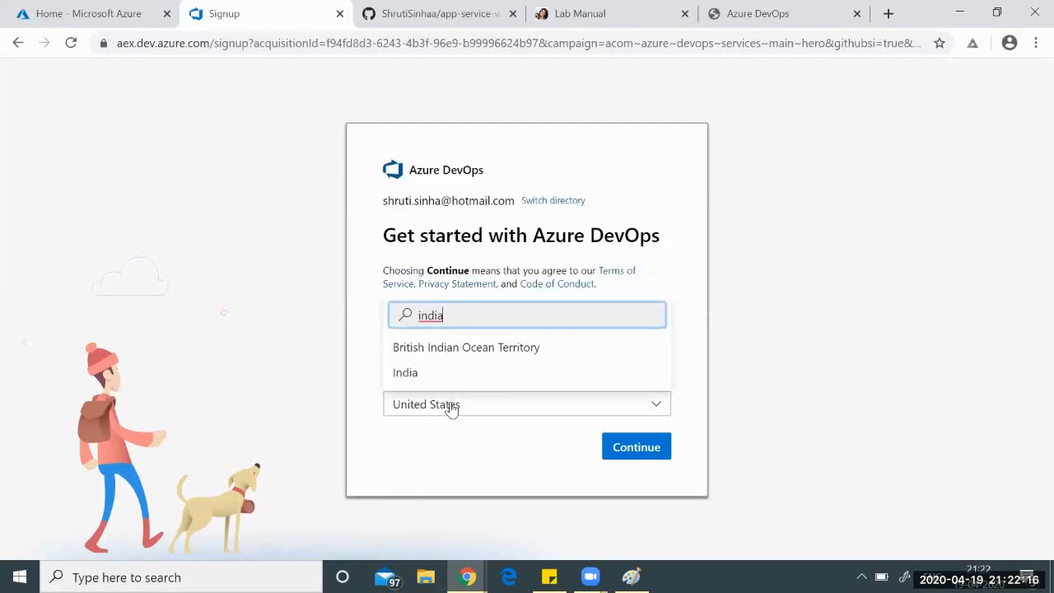
click(511, 288)
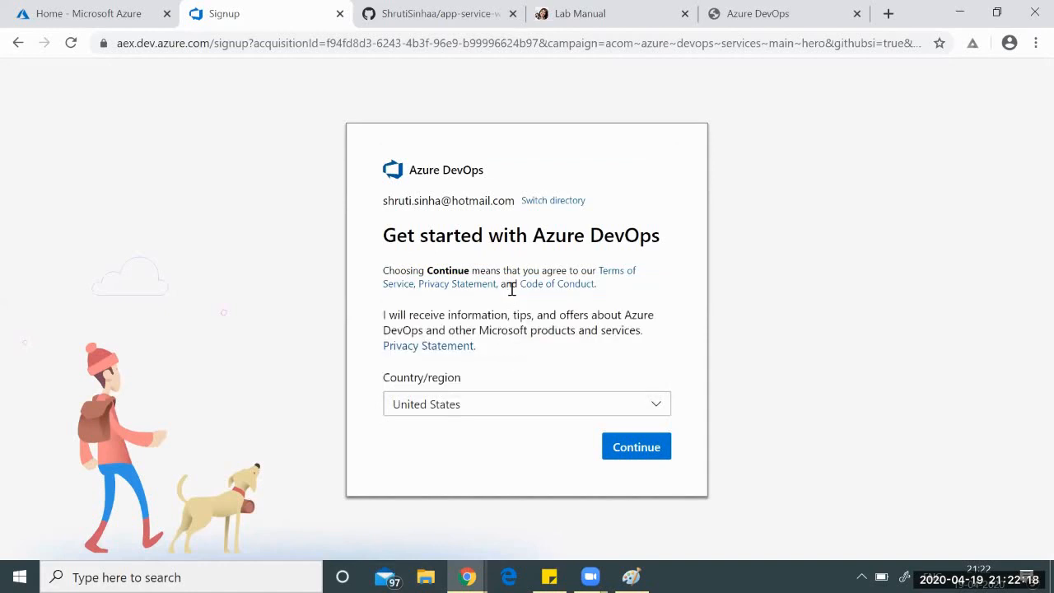
click(483, 414)
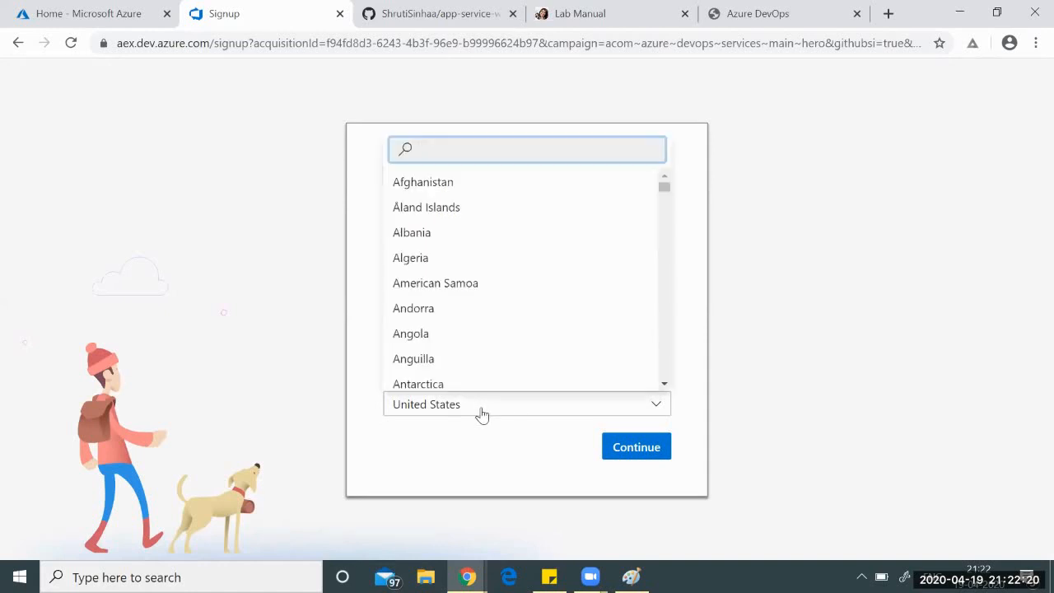
text(india)
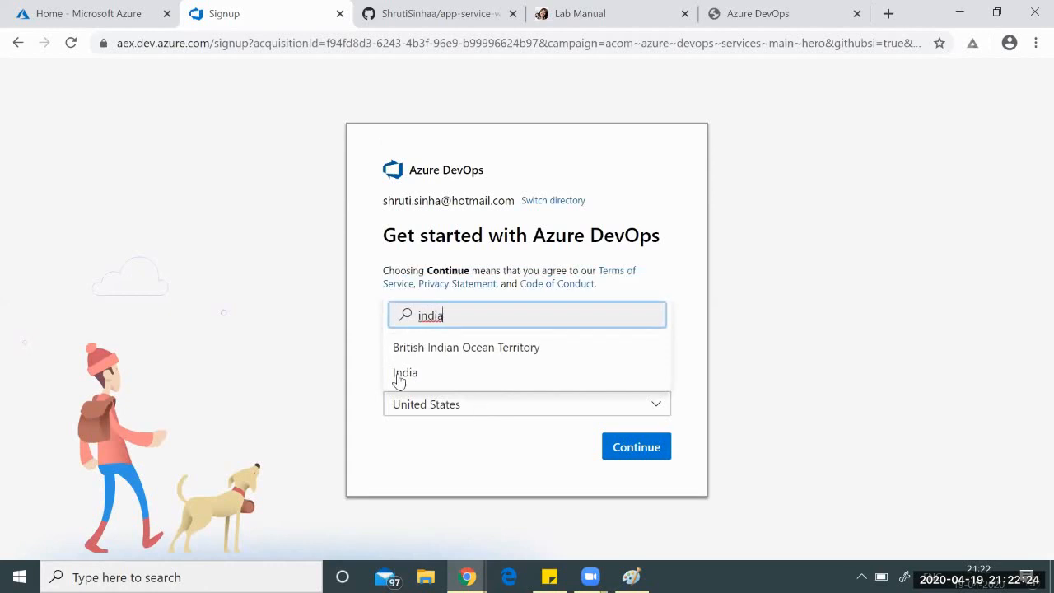
click(403, 375)
click(637, 448)
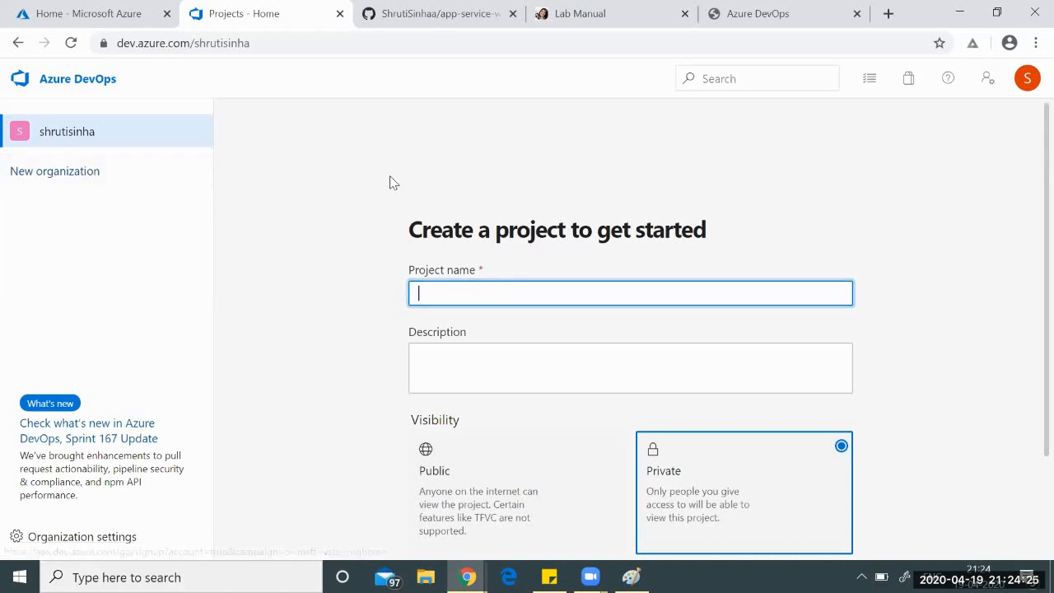
click(97, 538)
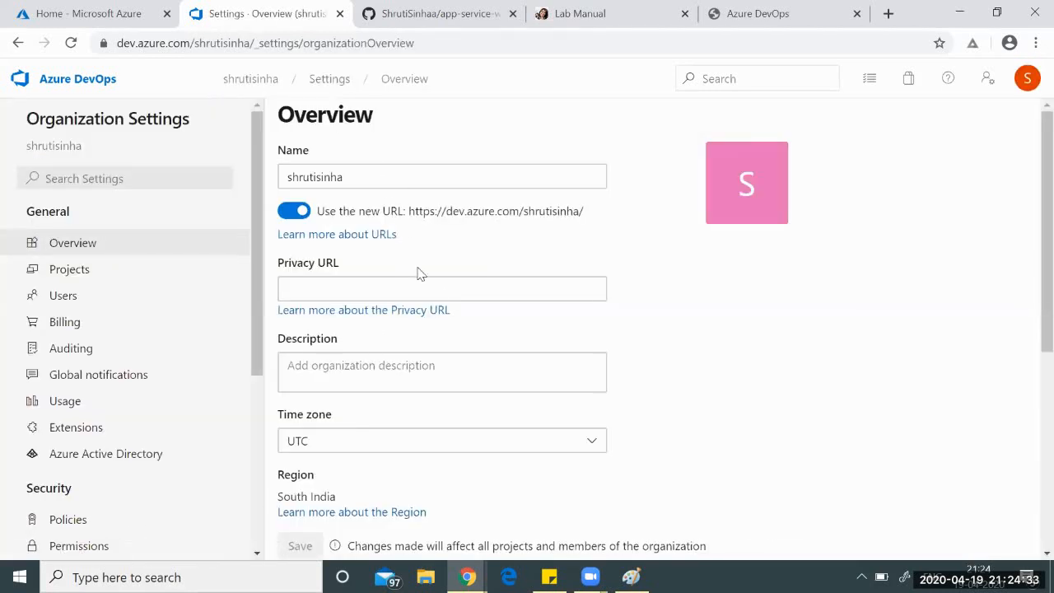
scroll(635, 374, down, 3)
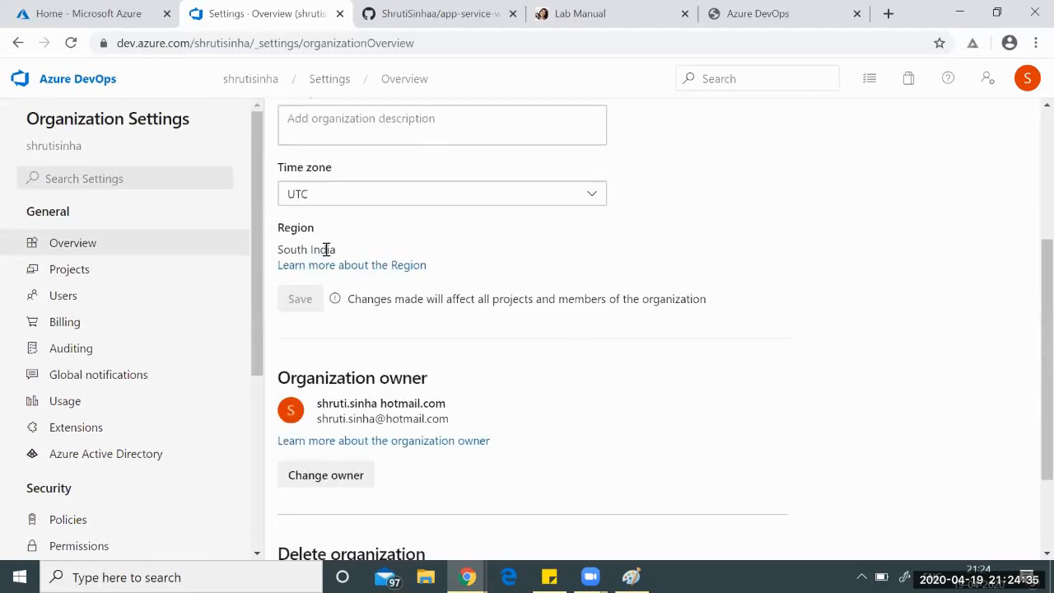
drag(360, 251, 290, 251)
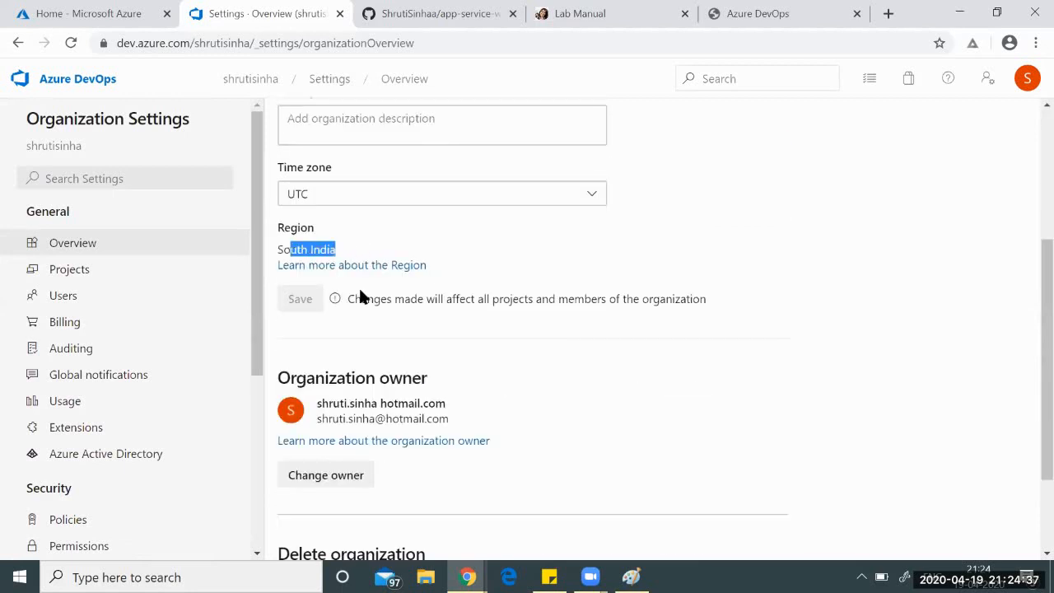
click(518, 360)
scroll(518, 359, down, 2)
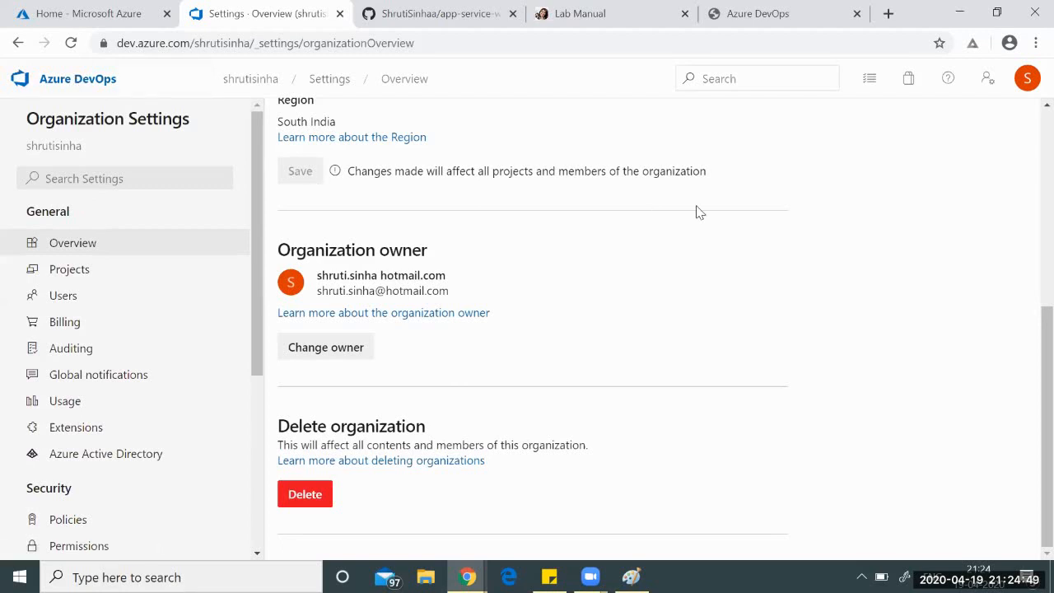
scroll(696, 212, up, 5)
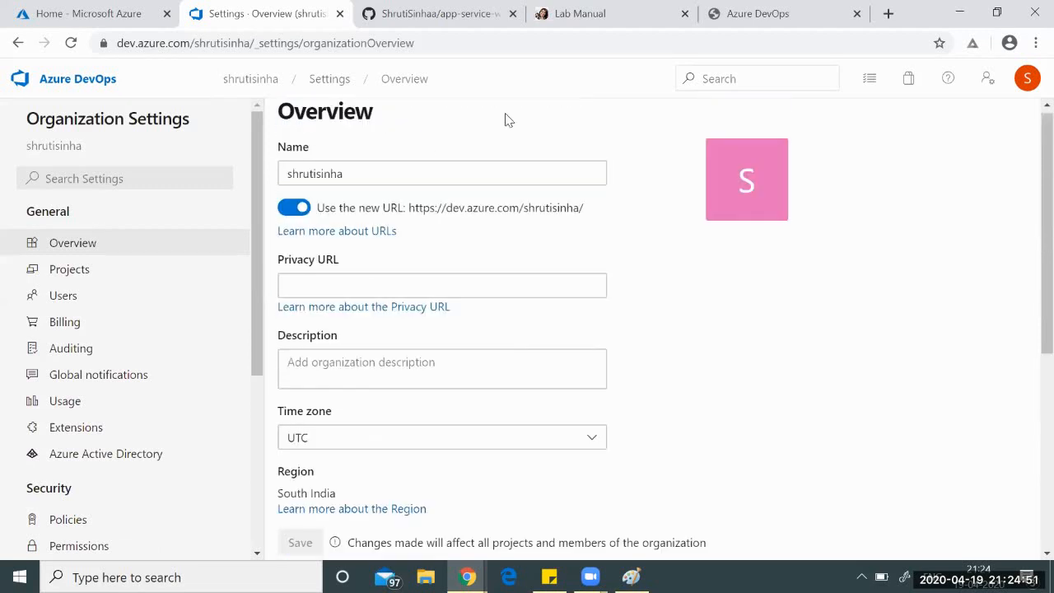
click(76, 85)
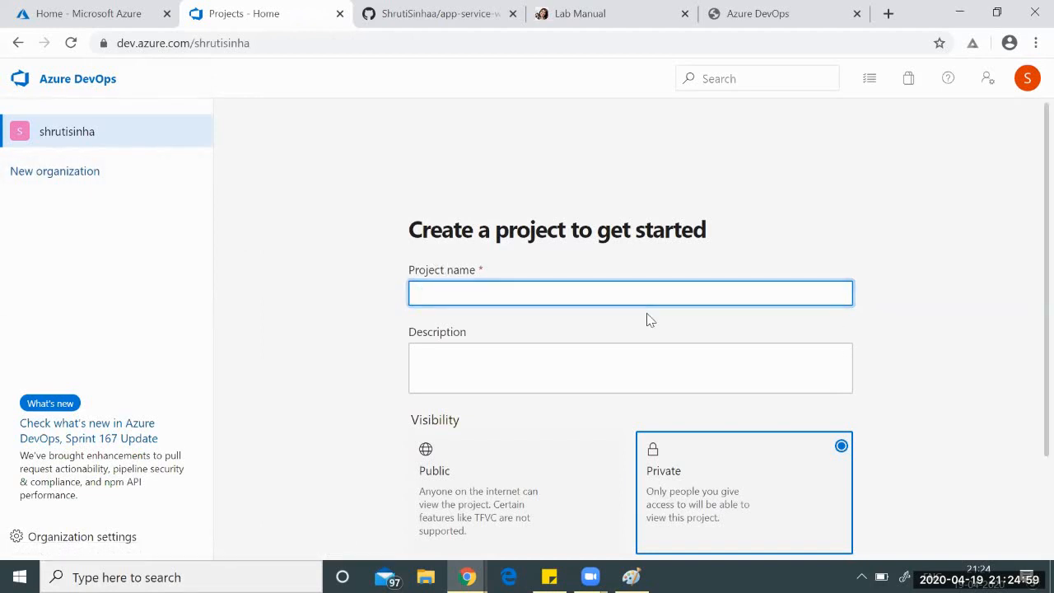
Name the project 'Techpledge webapp' and describe it as the CI/CD with Azure DevOps Tool.
text(Techpledge we)
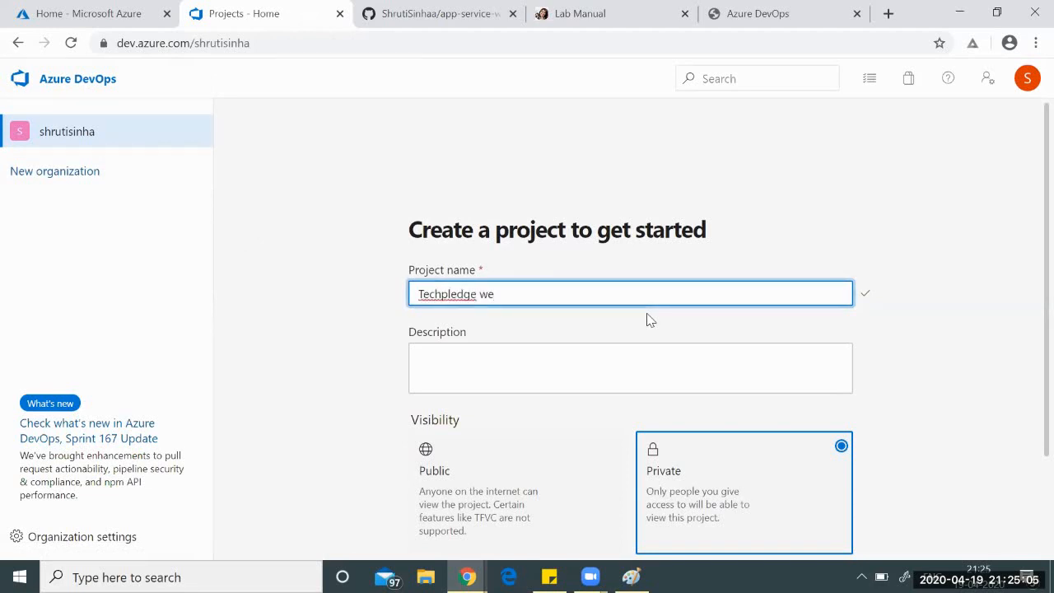
text(bapp)
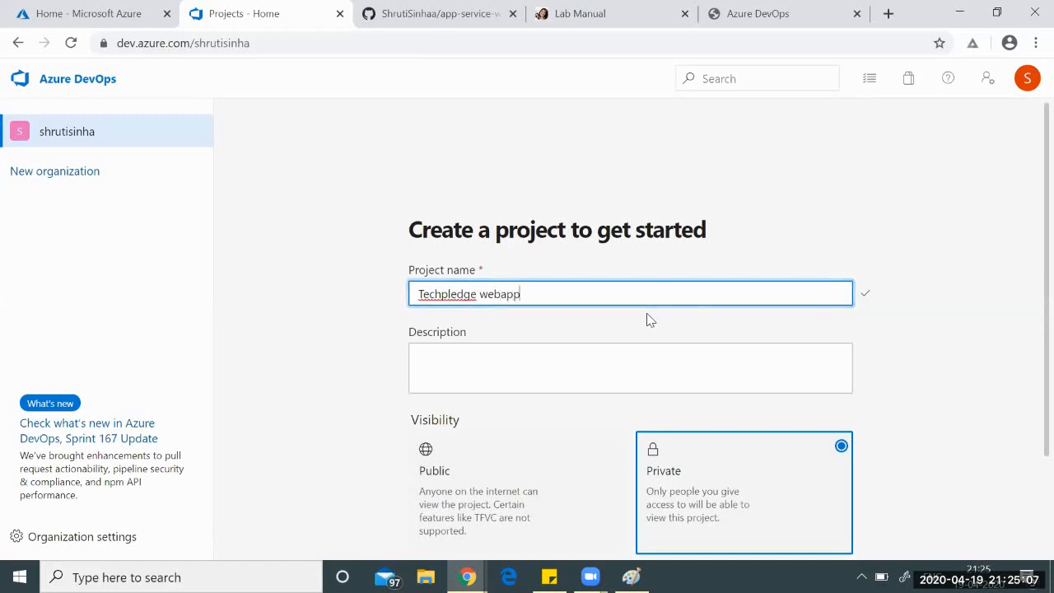
click(563, 333)
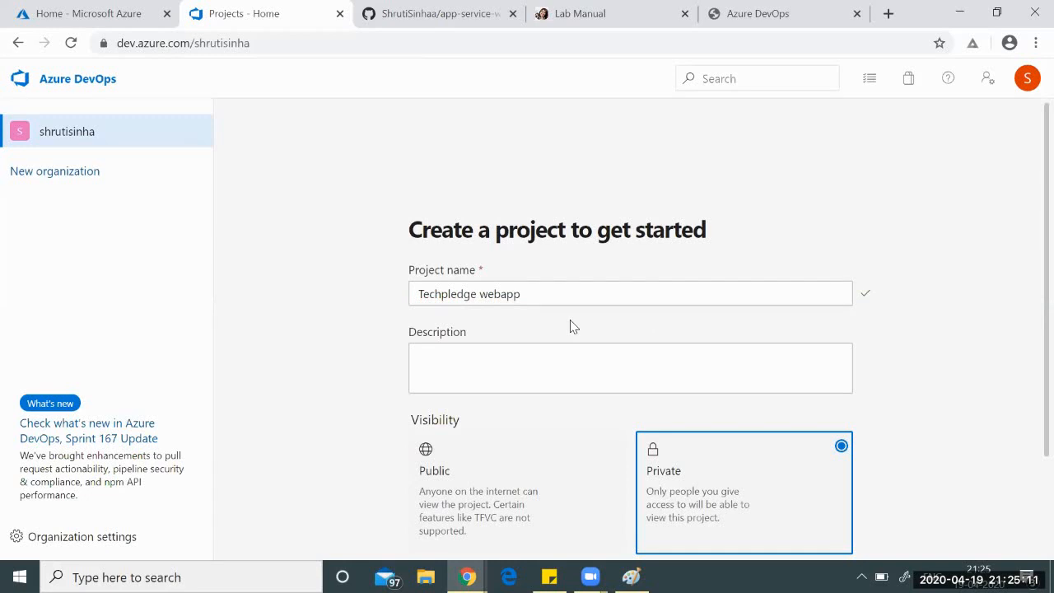
scroll(570, 327, down, 1)
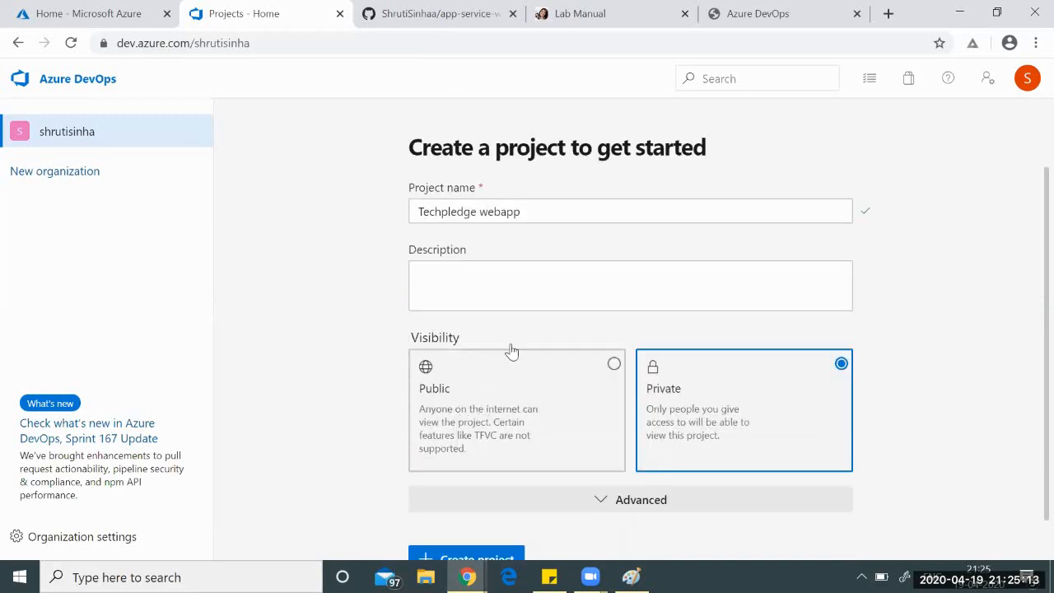
click(489, 286)
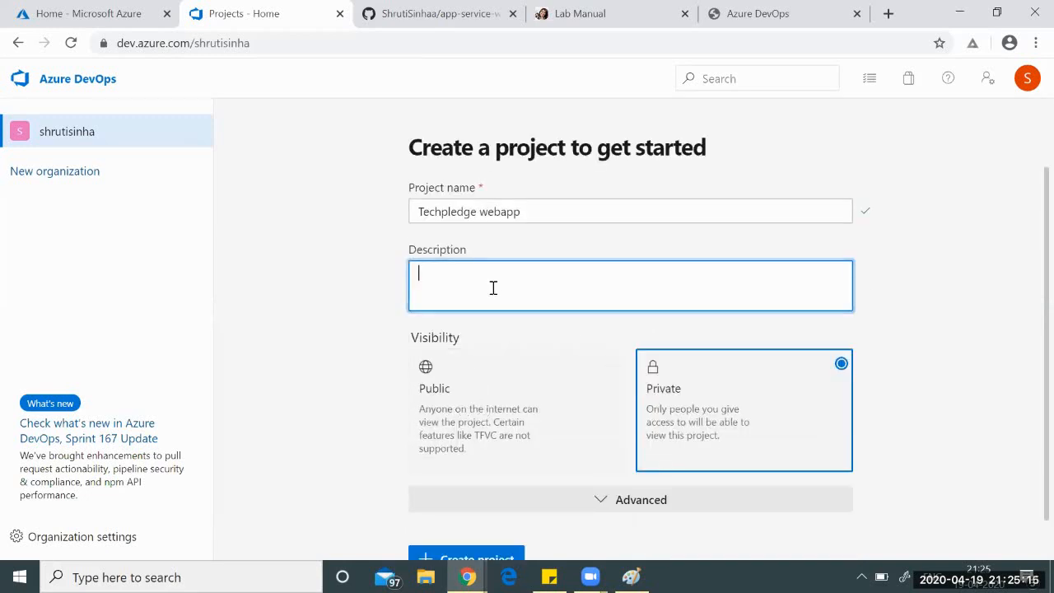
text(This is tgheb)
key(BackSpace)
key(BackSpace)
key(BackSpace)
key(BackSpace)
text(he )
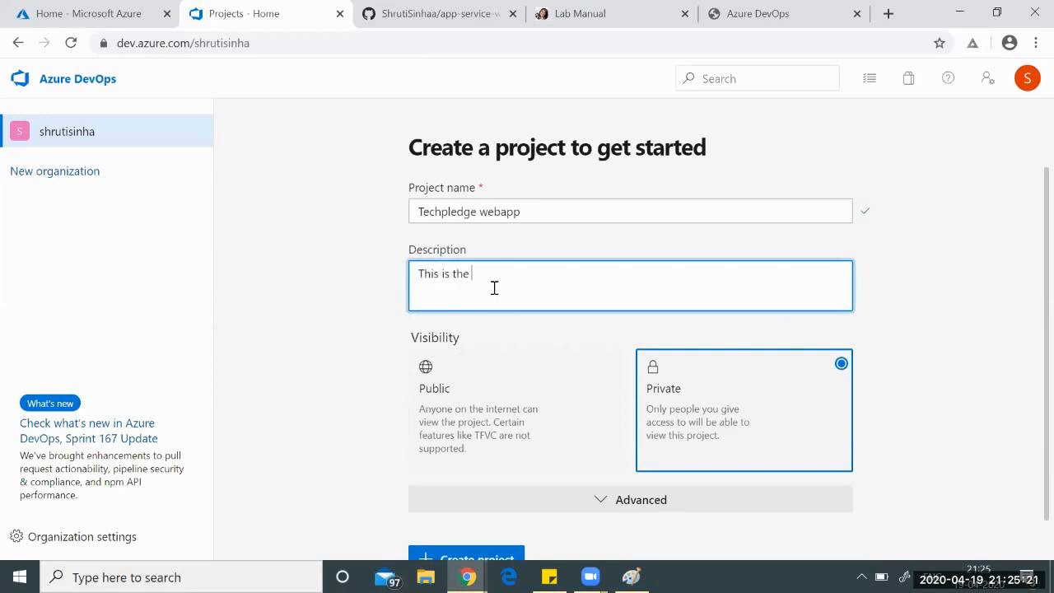
text(Cl)
text(/CD)
text( with )
text(Azure Devlo)
text(ps )
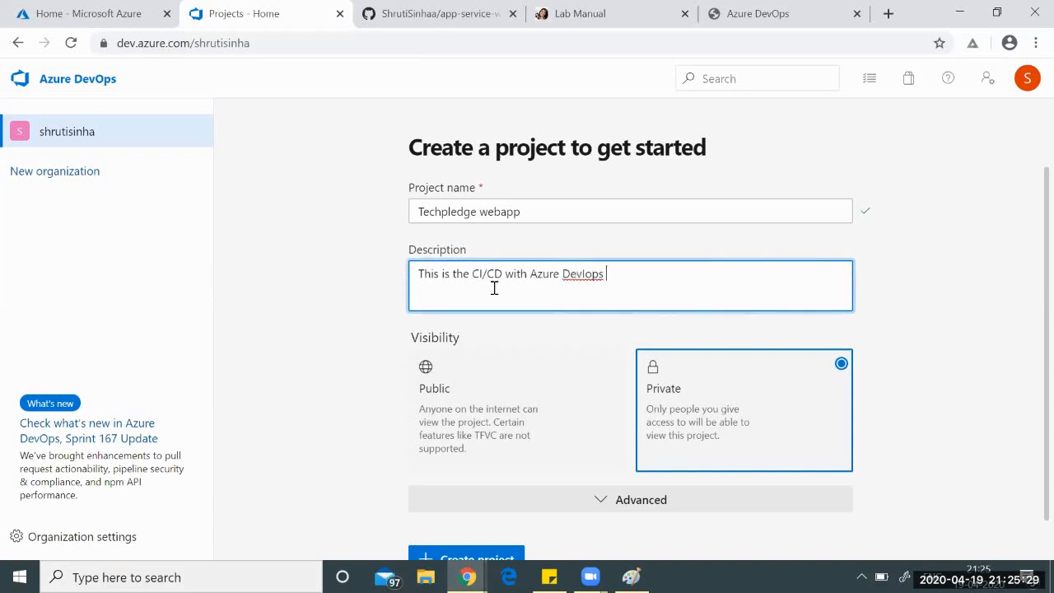
text(Tool)
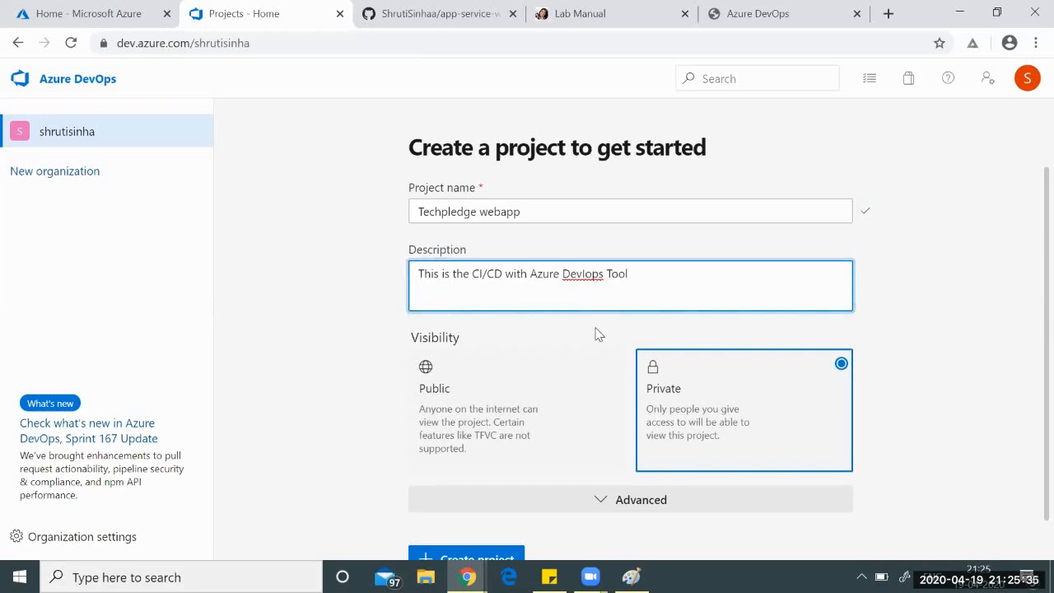
key(Left)
key(Left)
key(Left)
key(Left)
key(Left)
key(Left)
key(Left)
key(Left)
key(BackSpace)
key(Delete)
text(O)
Make the project Public and create it.
click(477, 398)
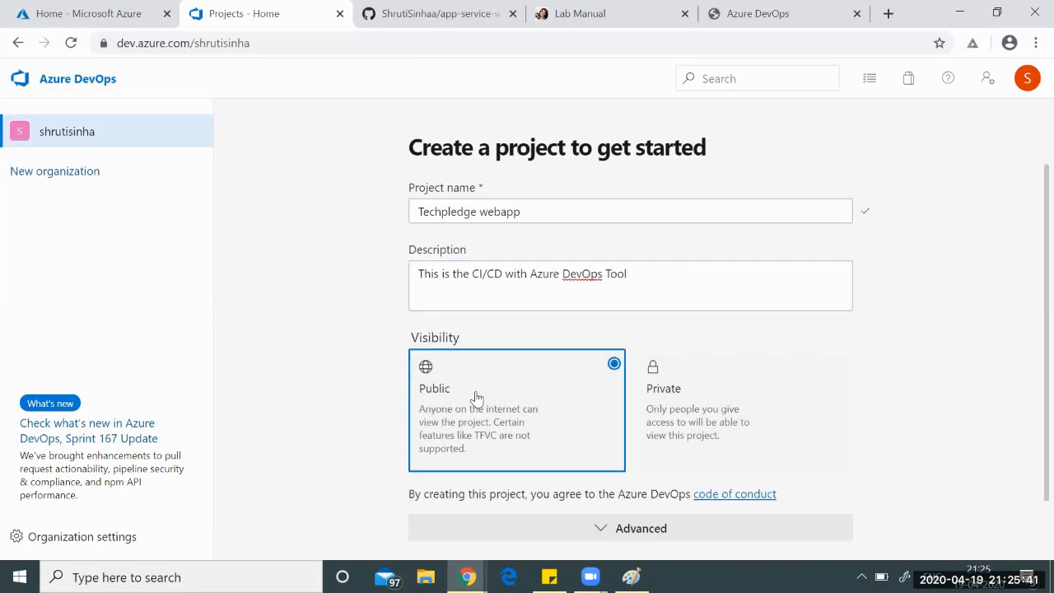
scroll(948, 382, down, 1)
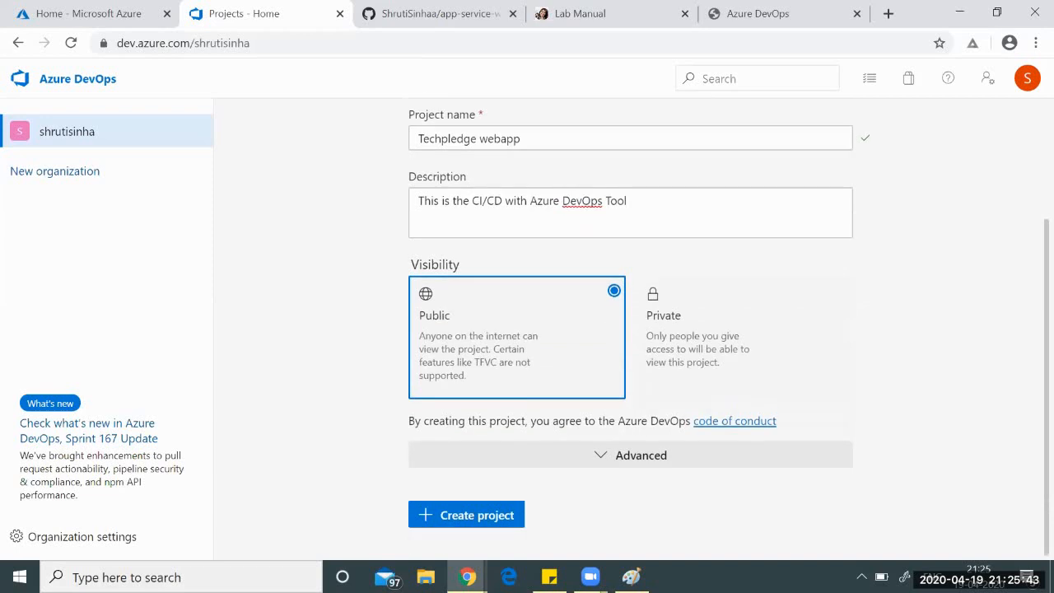
click(472, 519)
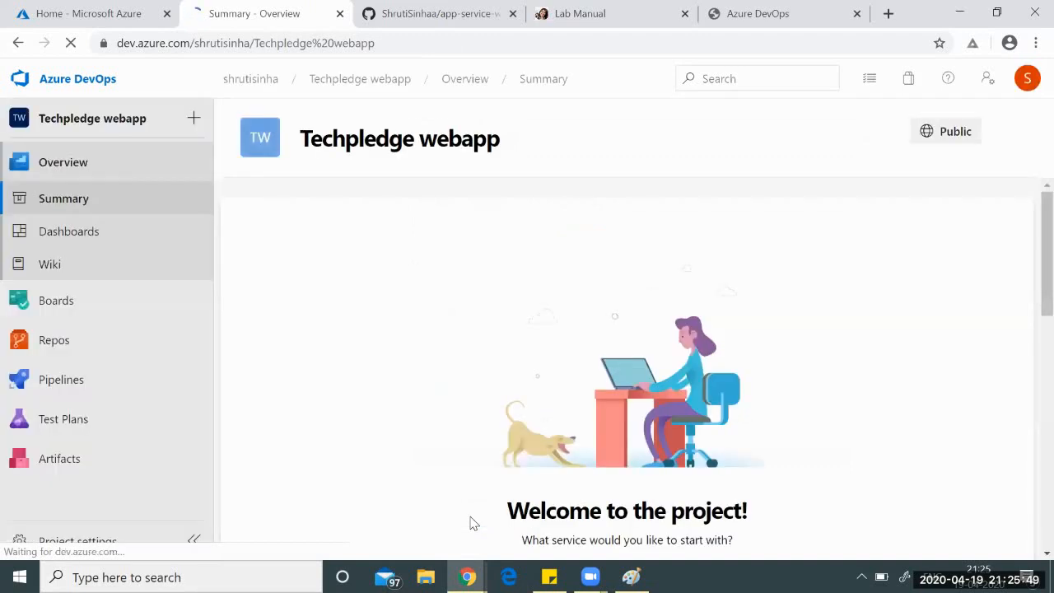
Look over Boards work items and New Work Item types, then go to Repos Files.
mouse_move(216, 317)
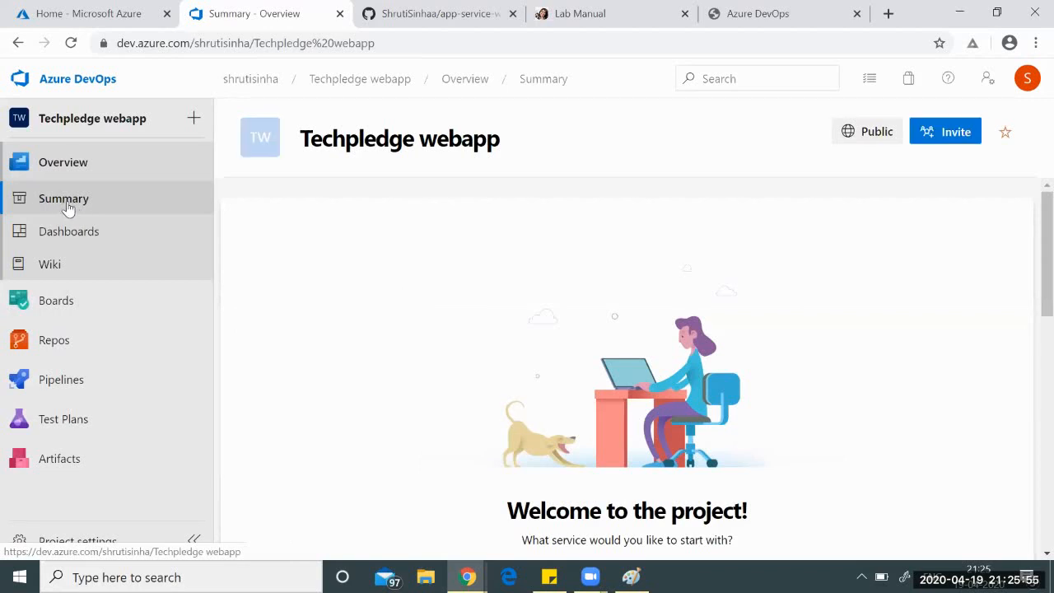
mouse_move(57, 304)
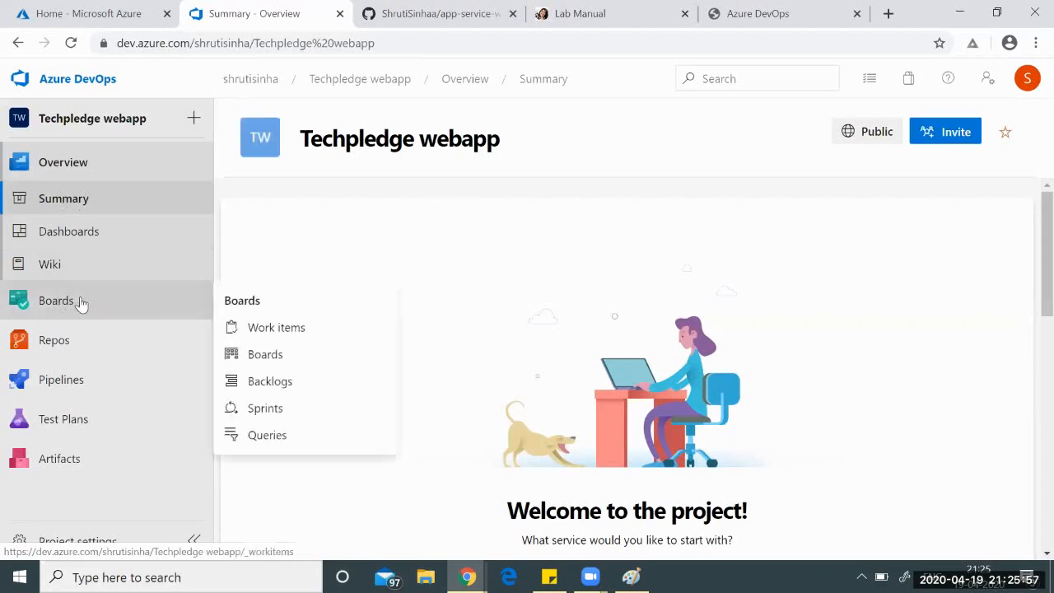
click(66, 303)
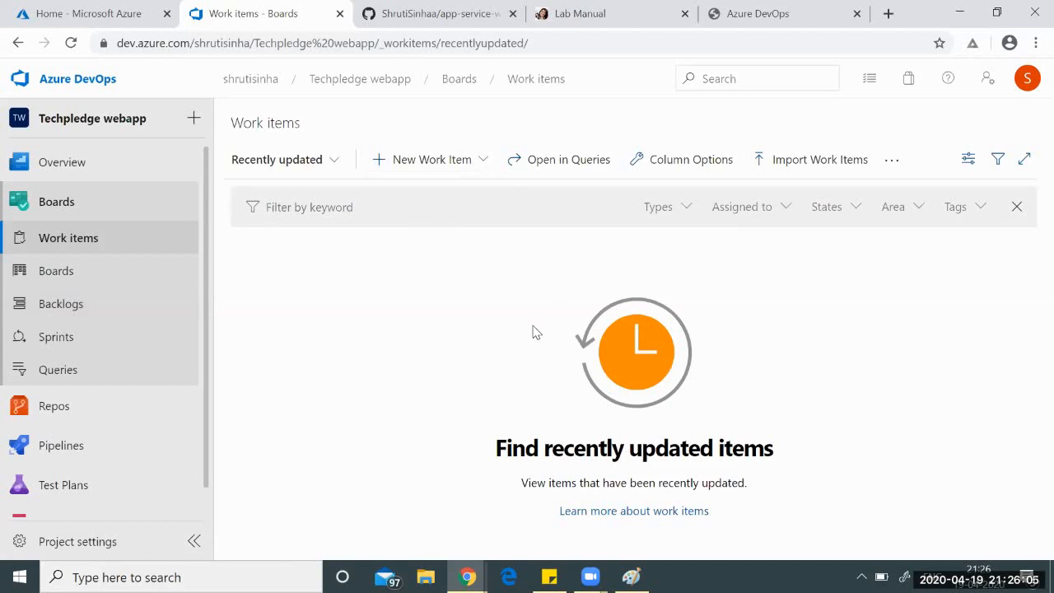
click(483, 161)
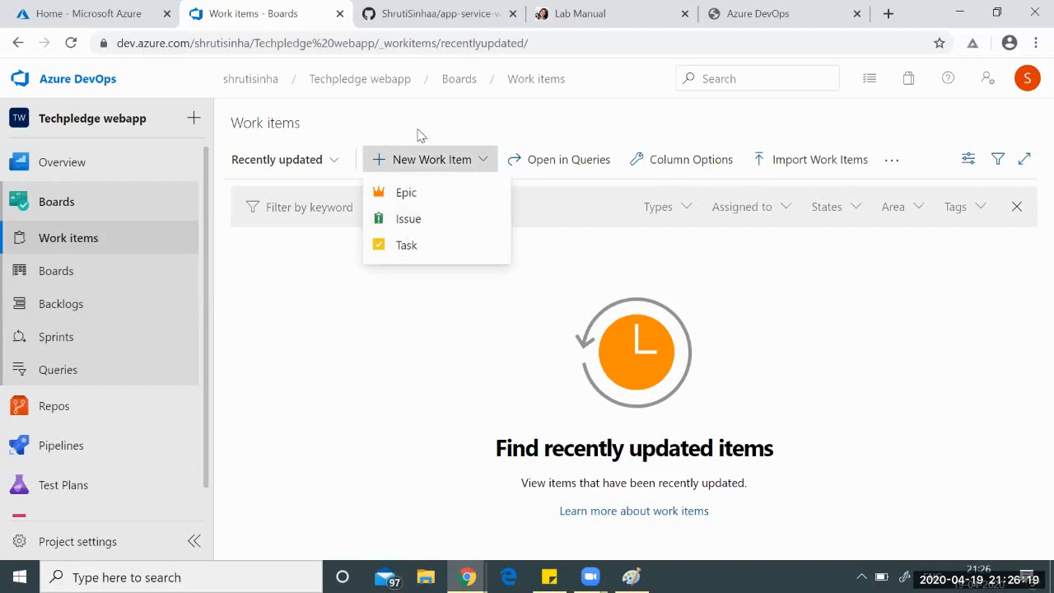
click(454, 333)
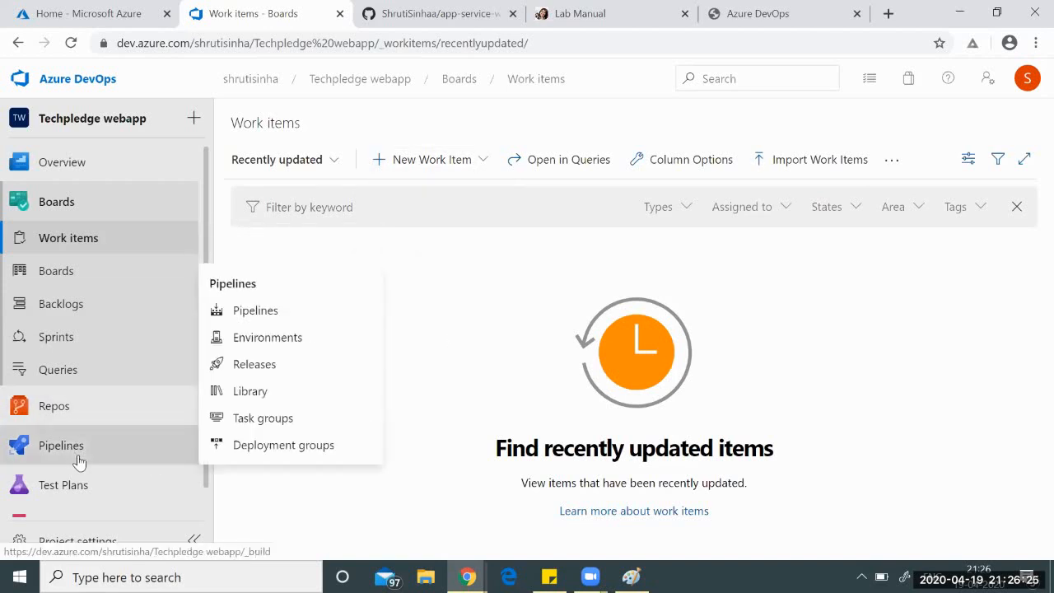
click(70, 410)
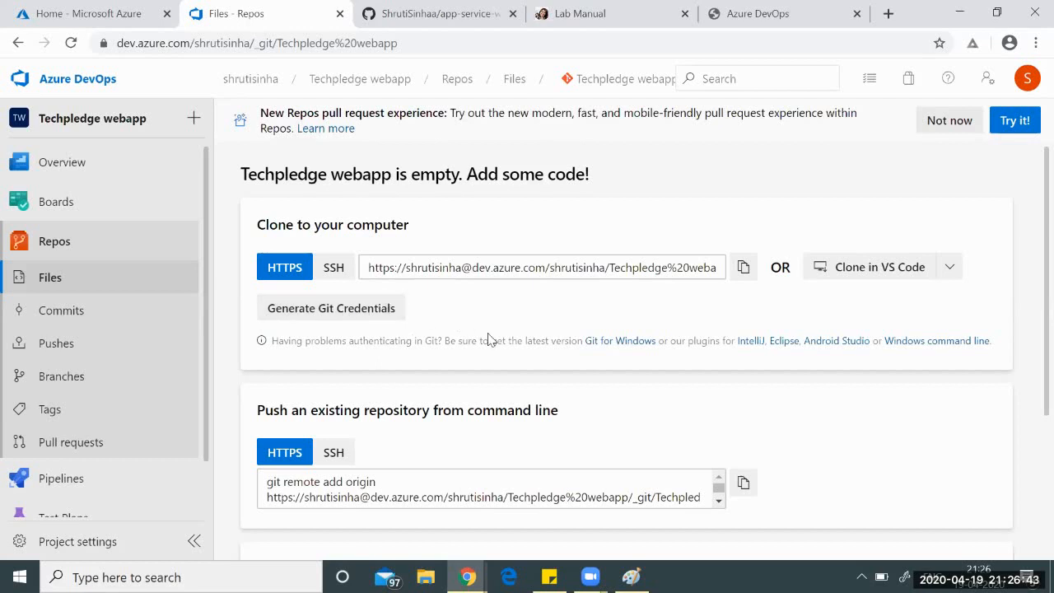
Copy the repository's HTTPS clone URL and launch a Command Prompt with cmd.
scroll(488, 339, down, 2)
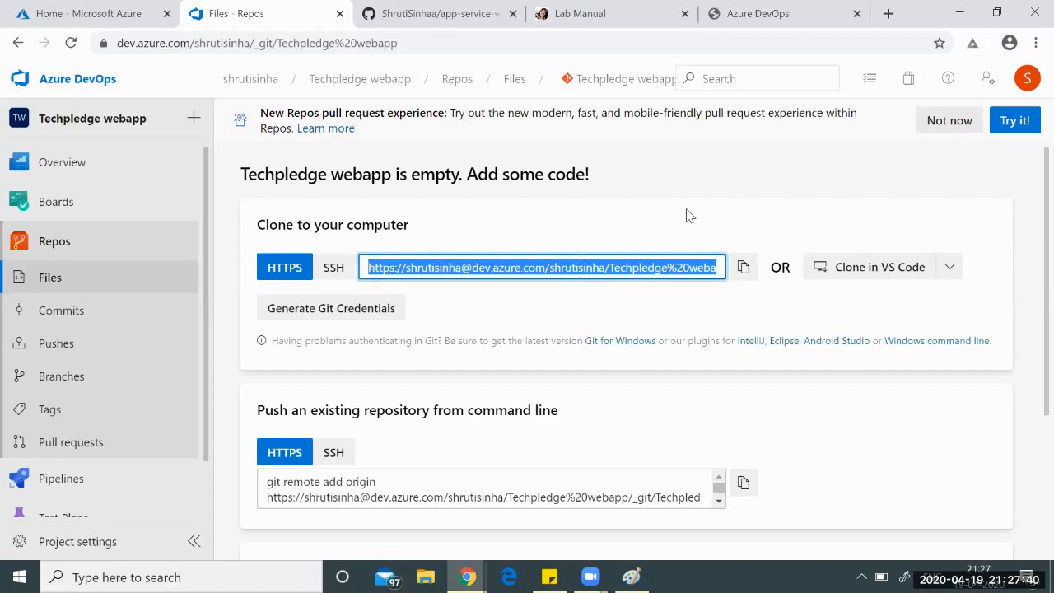
right_click(613, 266)
click(643, 277)
click(205, 574)
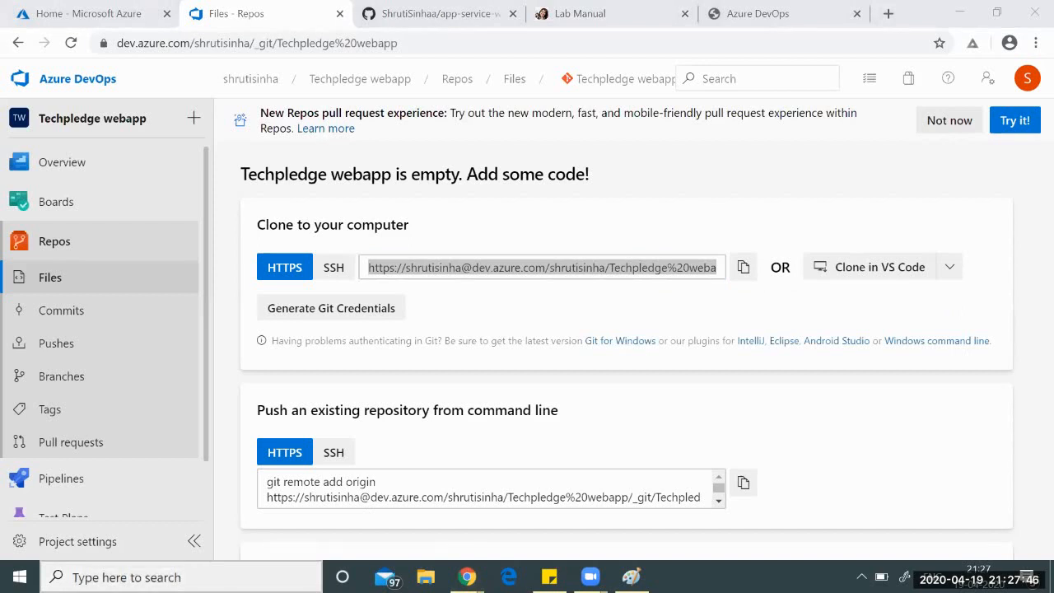
key(super+r)
key(Return)
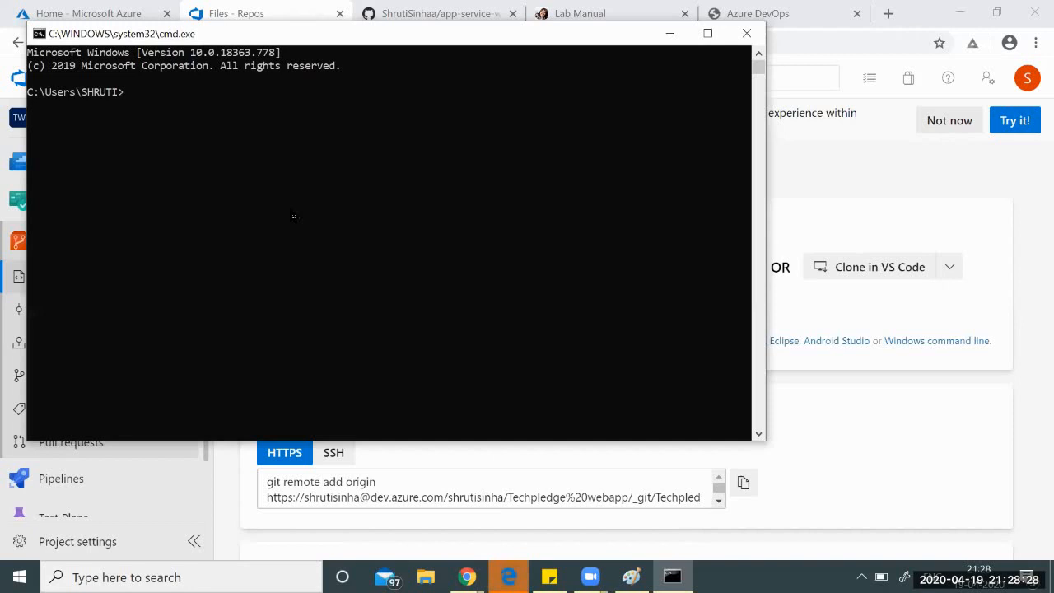
Create and enter a new azurerepo folder at the root of drive C.
text(cd/)
key(Return)
text(md g)
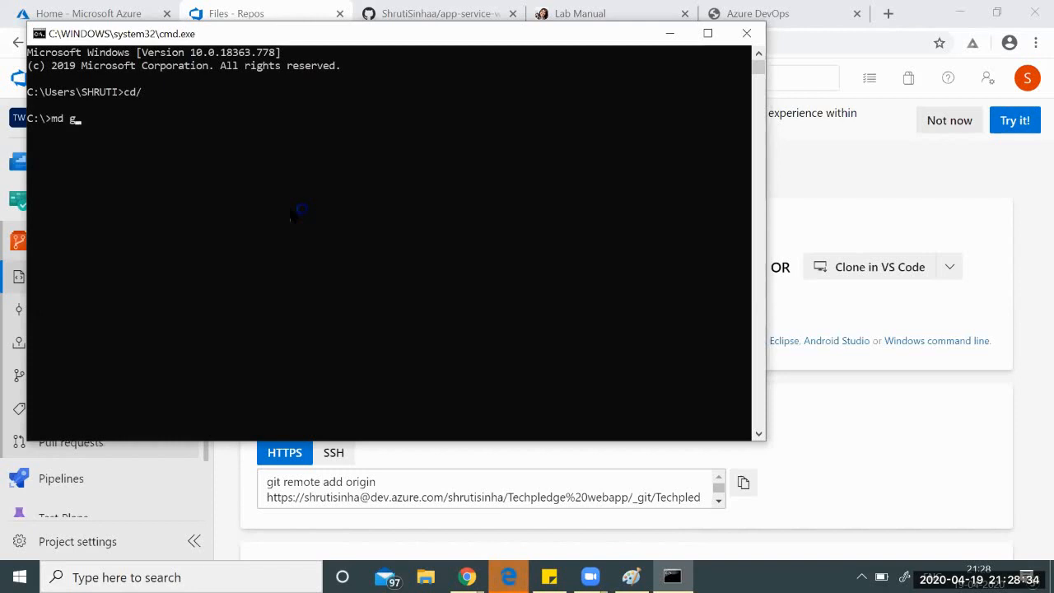
text(ittesty)
key(BackSpace)
key(Return)
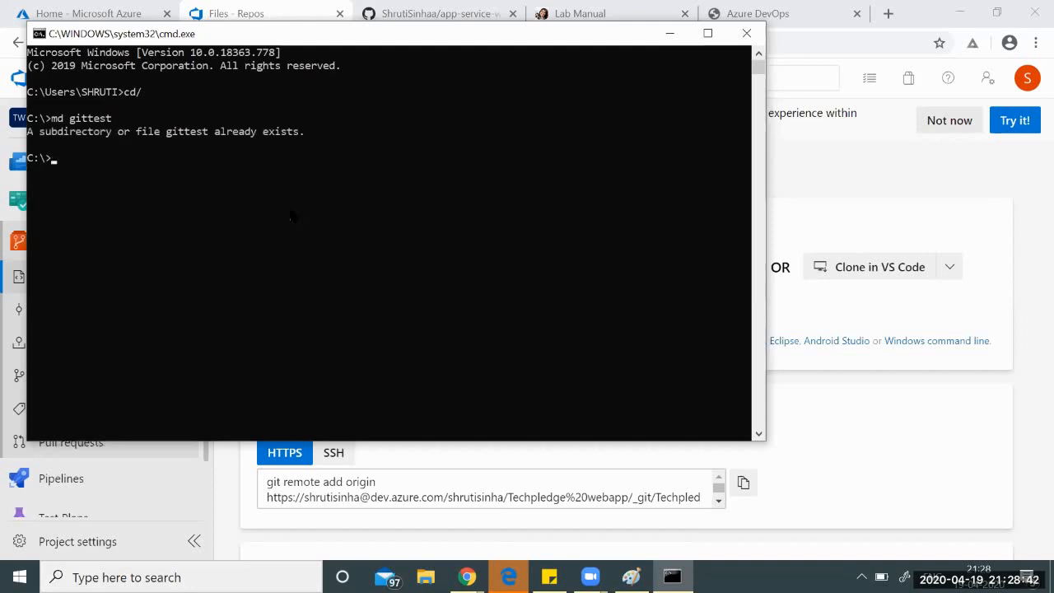
text(md azurerepo)
key(Return)
text(cd )
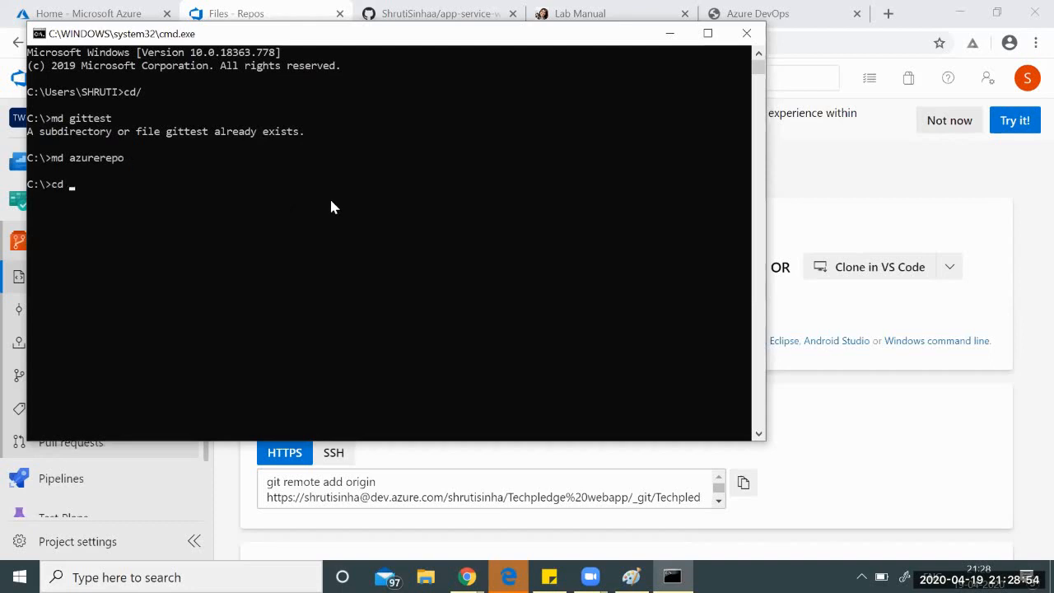
text(az)
key(Tab)
key(Return)
Run git clone with the pasted Techpledge webapp repository URL.
text(git clo)
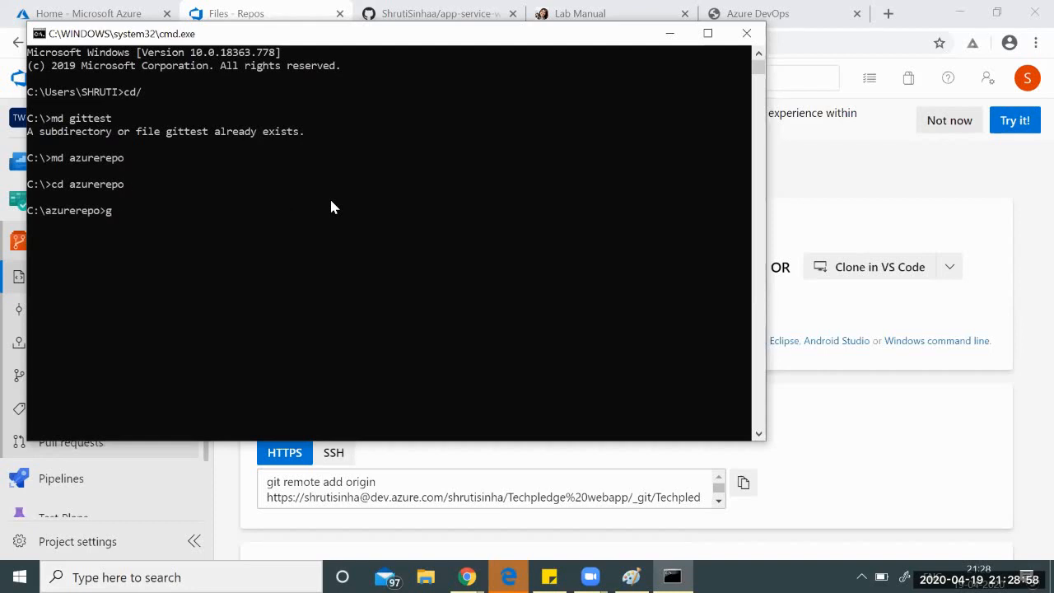
text(ne)
key(ctrl+v)
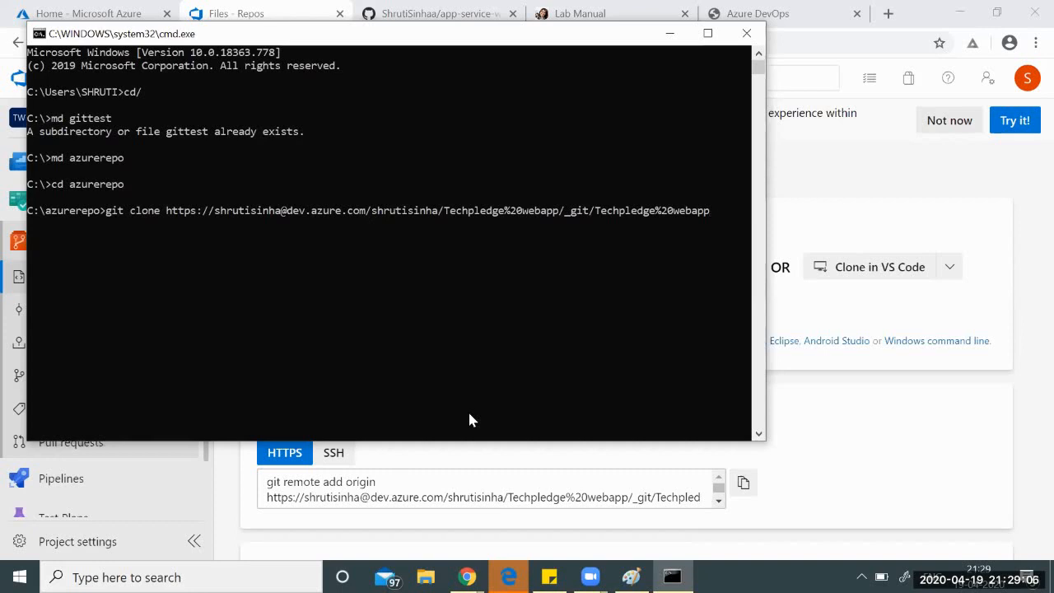
key(Return)
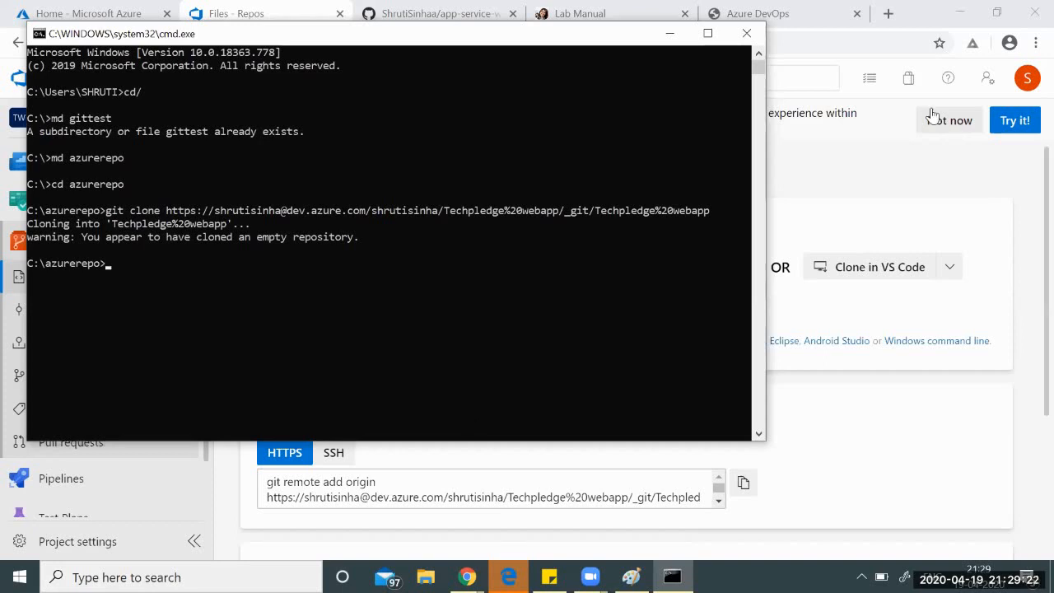
Return to Azure DevOps, open Pipelines and start creating a new pipeline.
click(827, 176)
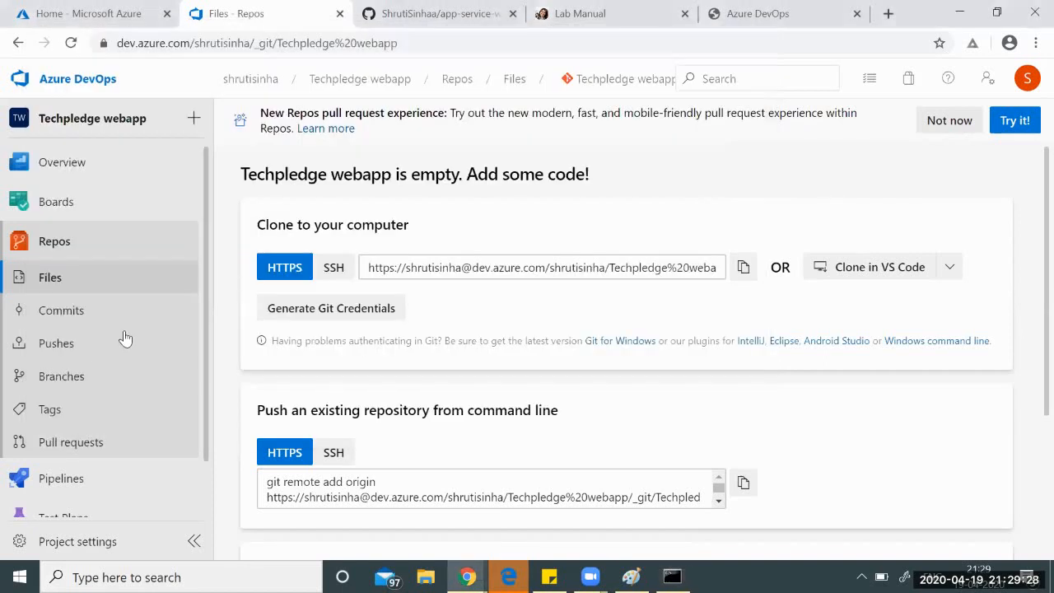
scroll(74, 387, down, 1)
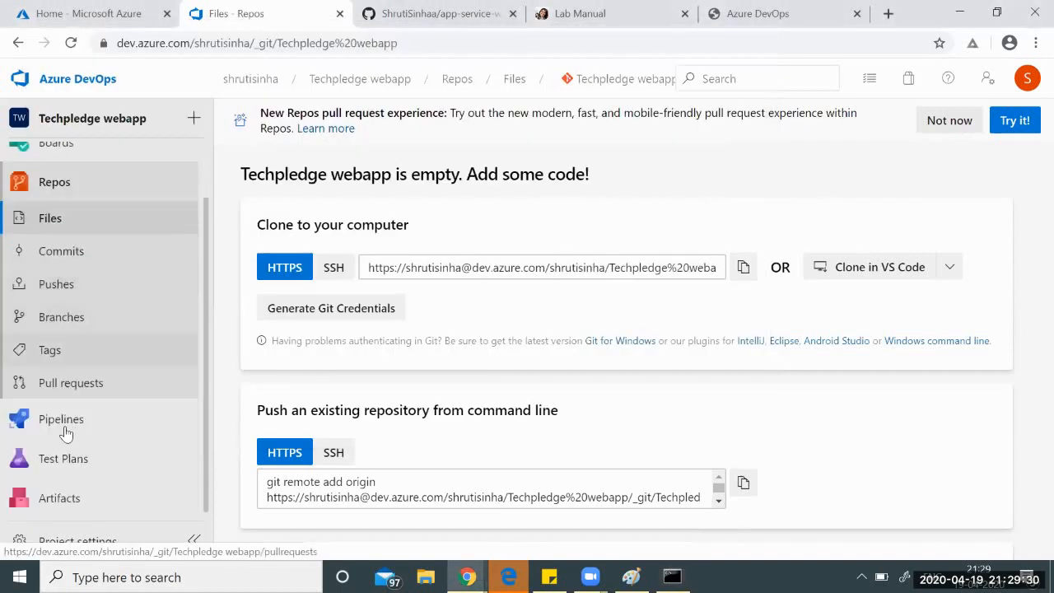
mouse_move(87, 431)
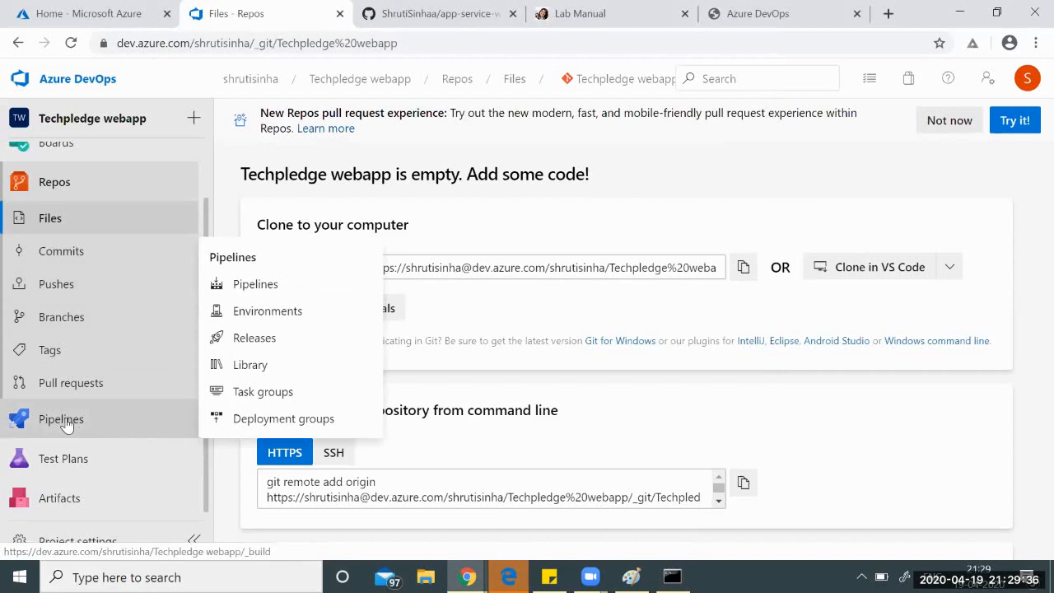
click(65, 421)
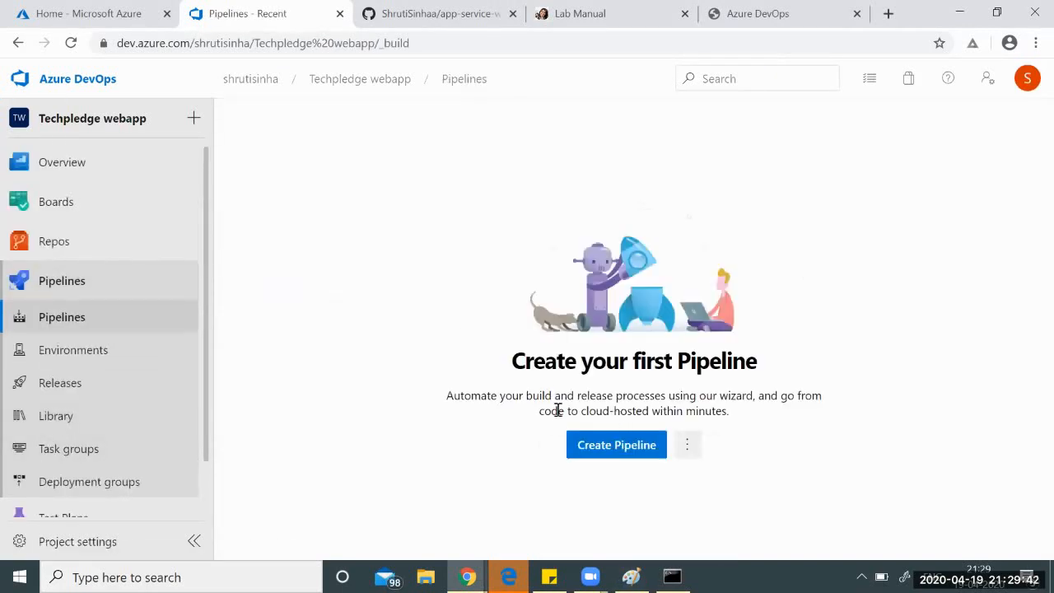
click(595, 448)
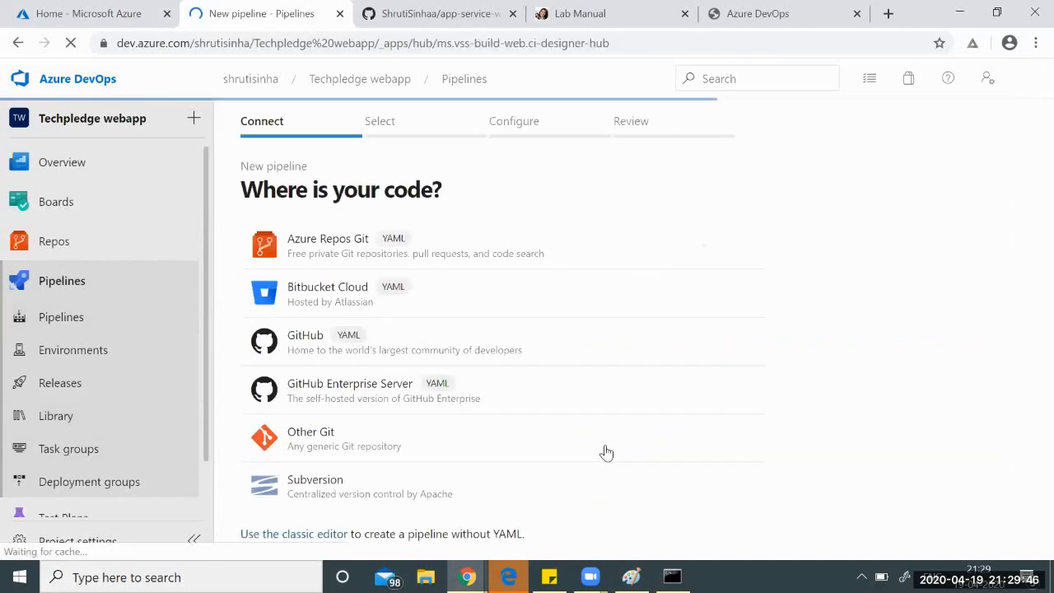
Choose GitHub as the code source and select the app-service-web-dotnet-get-started repository.
click(320, 341)
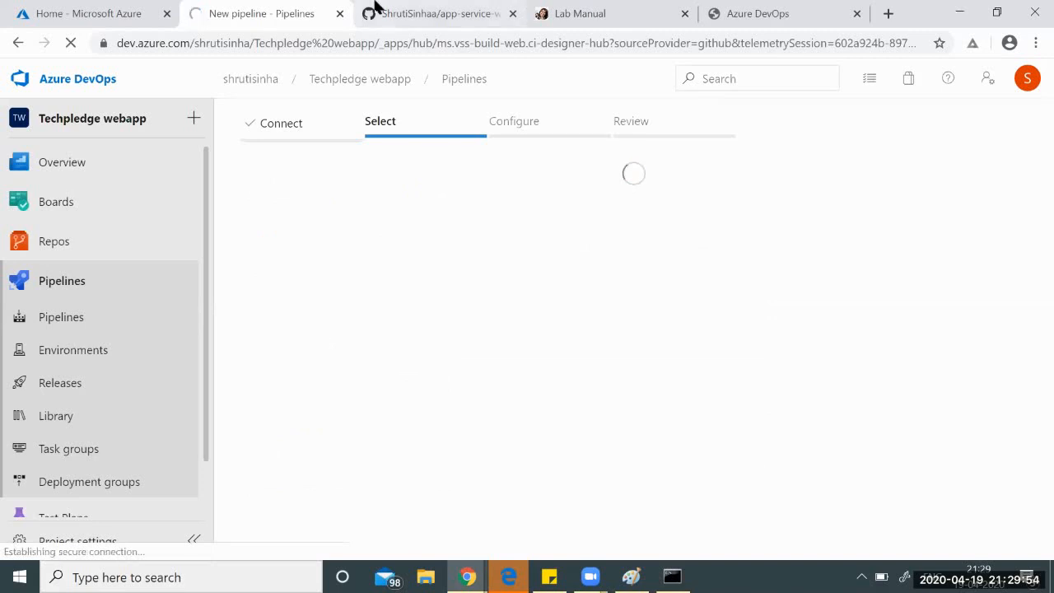
click(436, 13)
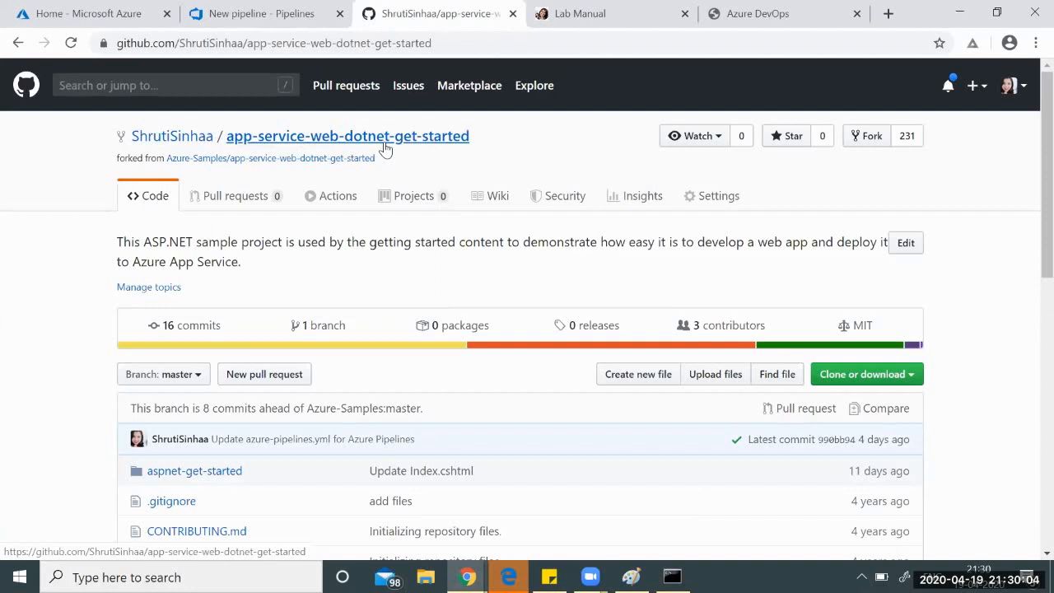
click(276, 10)
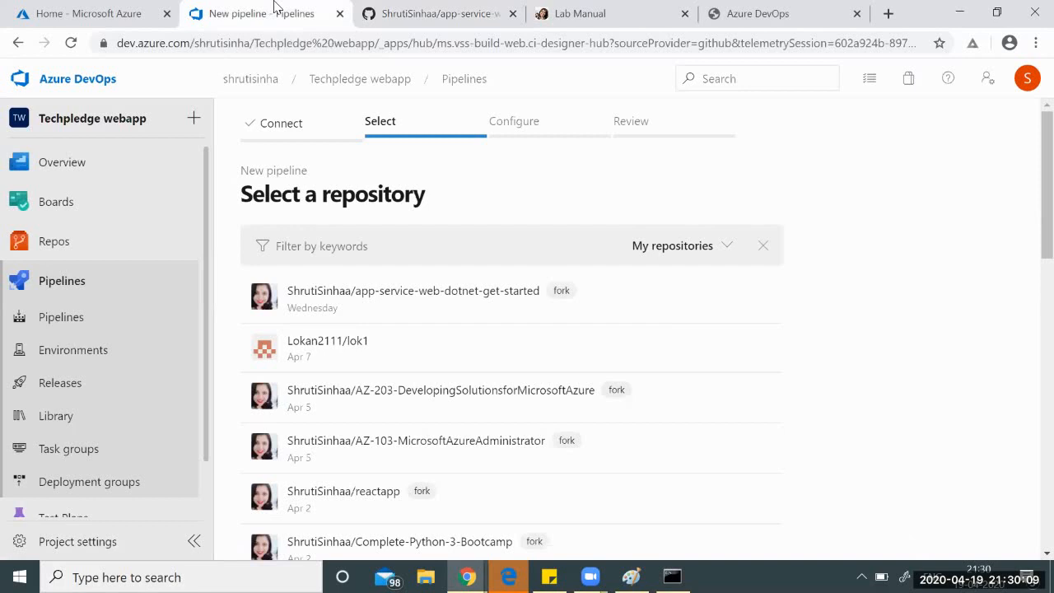
click(409, 301)
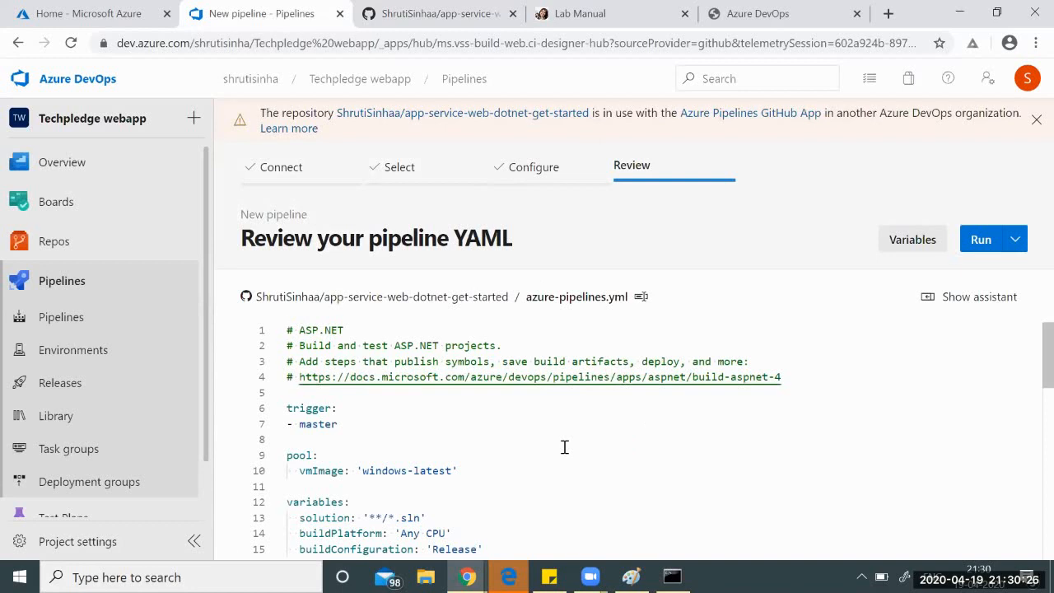
Scroll through azure-pipelines.yml and highlight the task keywords on lines 18 and 20.
scroll(565, 447, down, 1)
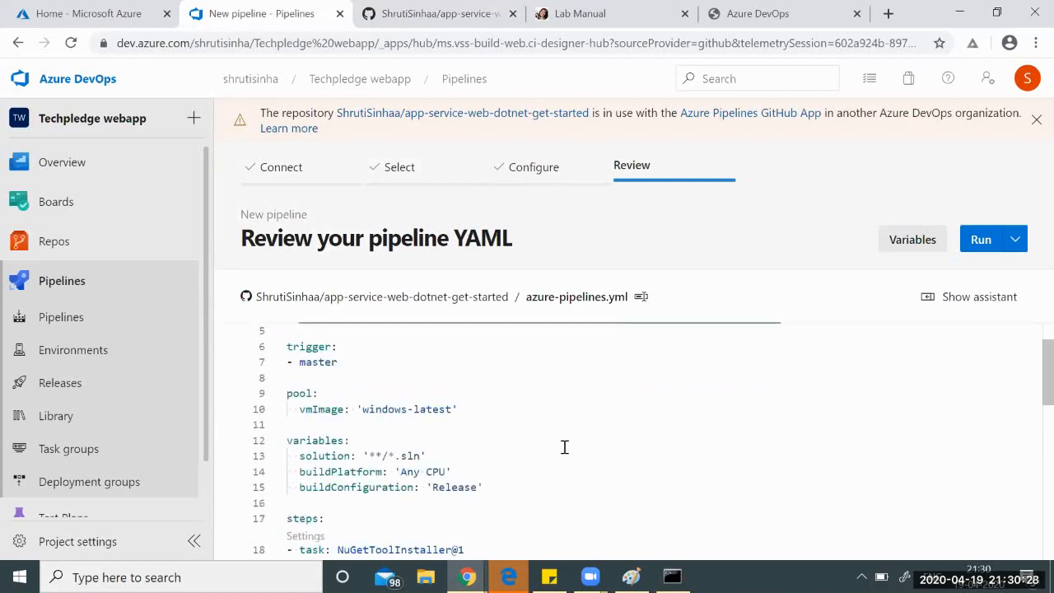
scroll(565, 447, up, 1)
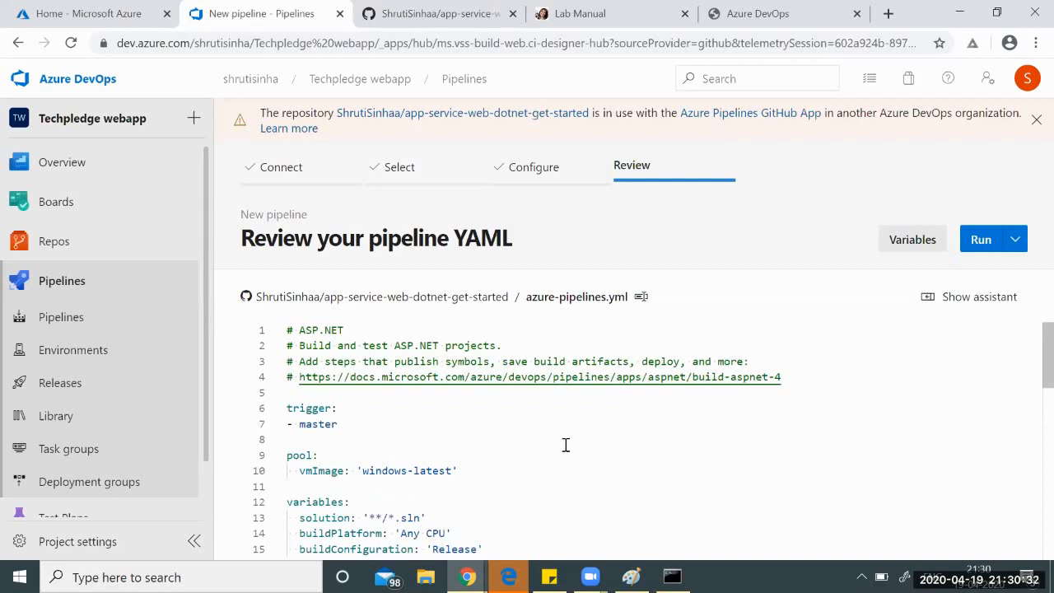
scroll(566, 445, down, 1)
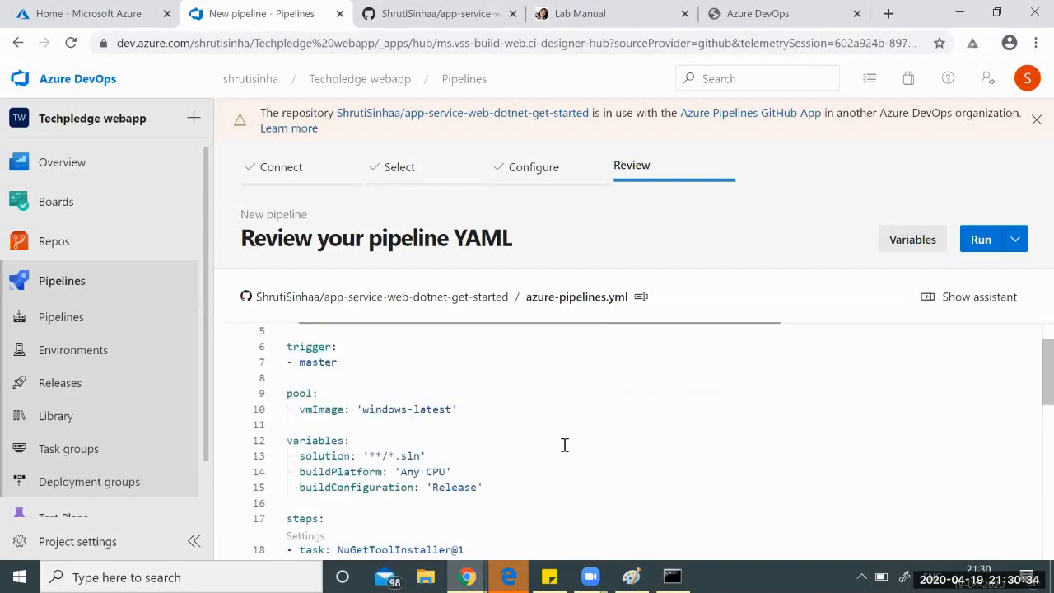
scroll(564, 445, down, 1)
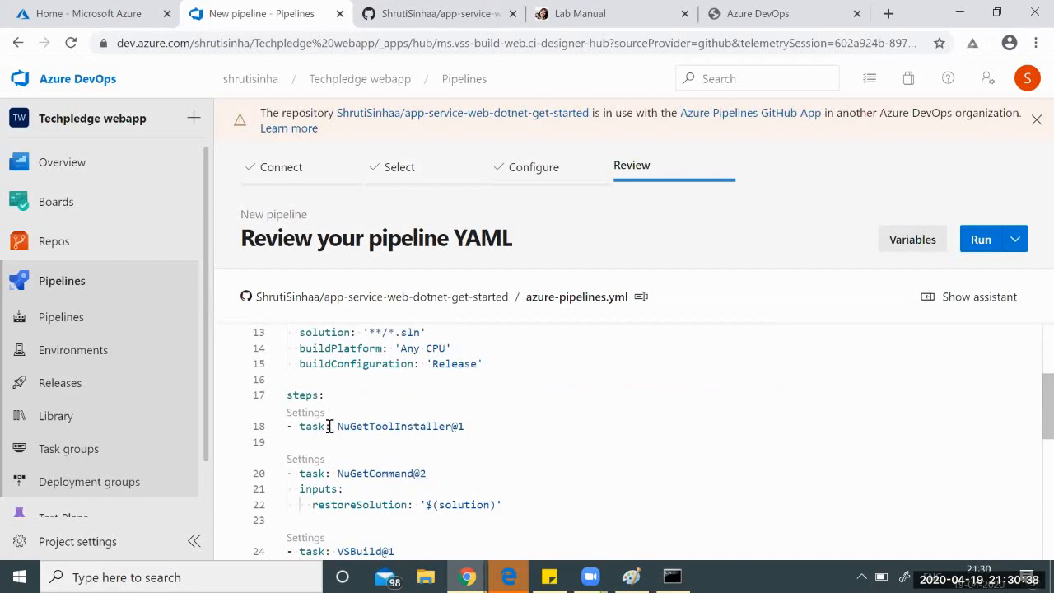
drag(331, 425, 298, 428)
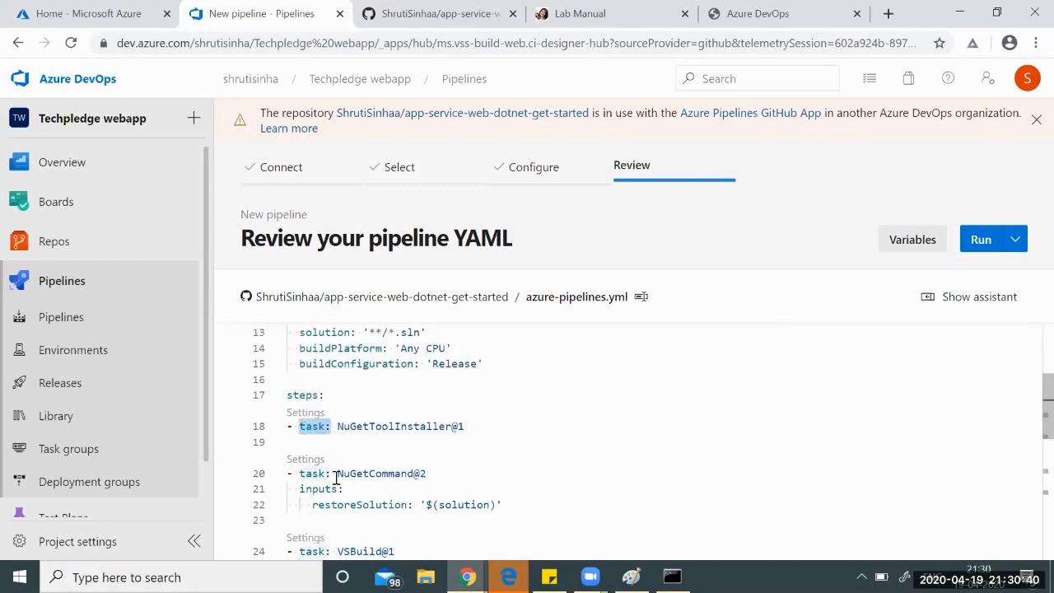
drag(336, 474, 299, 473)
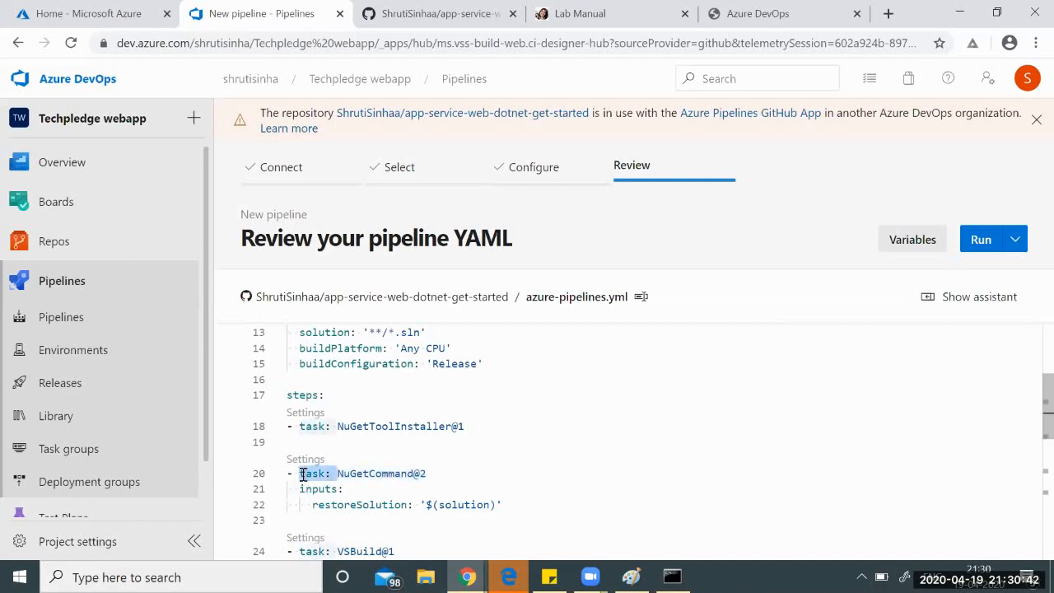
Select the PublishBuildArtifacts@1 task near the end, then clear the selection.
scroll(599, 447, down, 1)
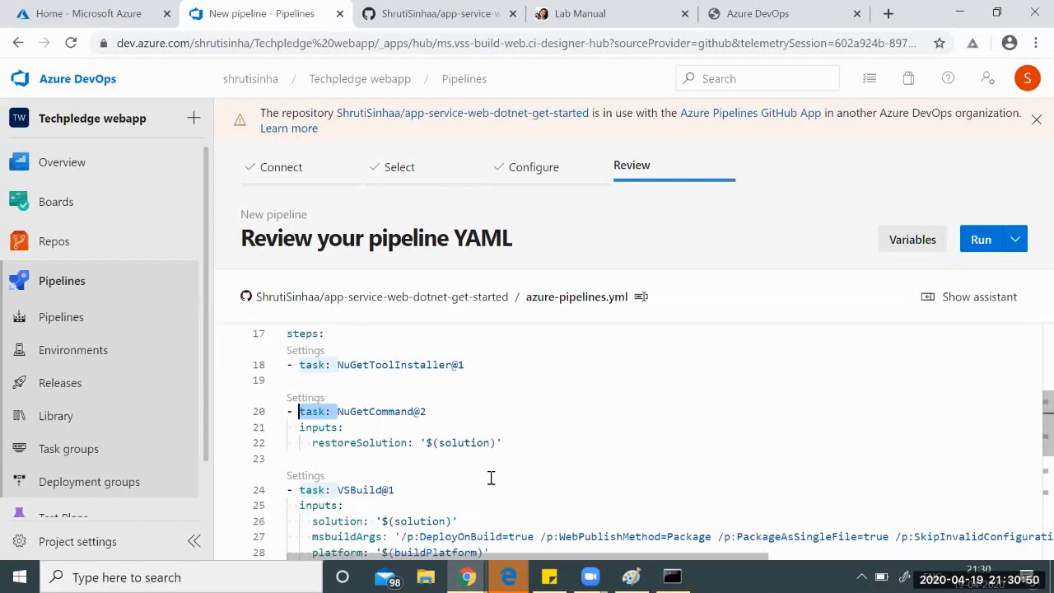
scroll(491, 478, down, 2)
scroll(491, 477, down, 2)
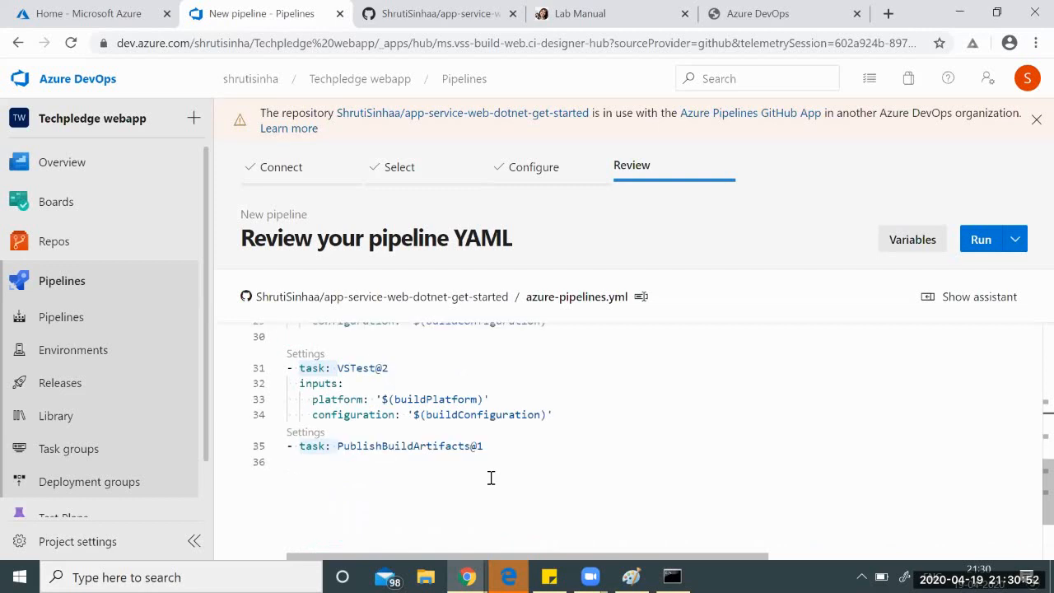
drag(486, 445, 337, 445)
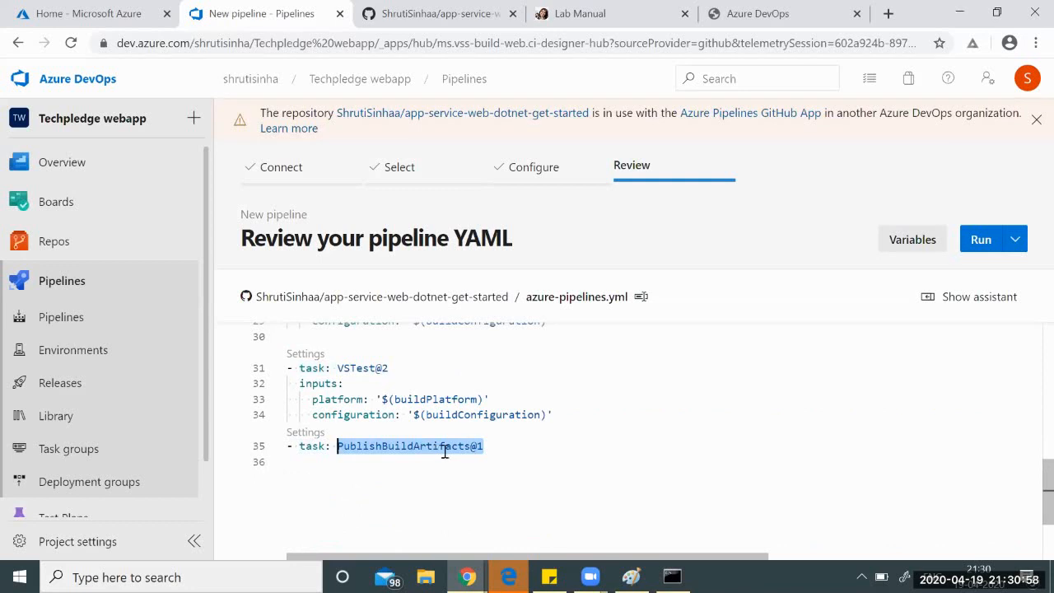
mouse_move(447, 447)
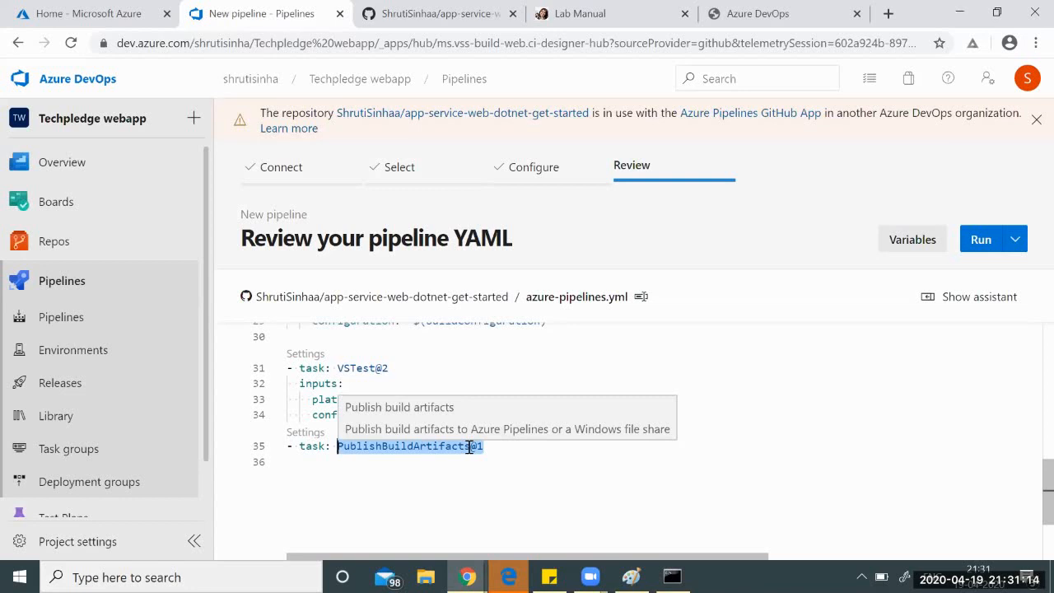
click(504, 445)
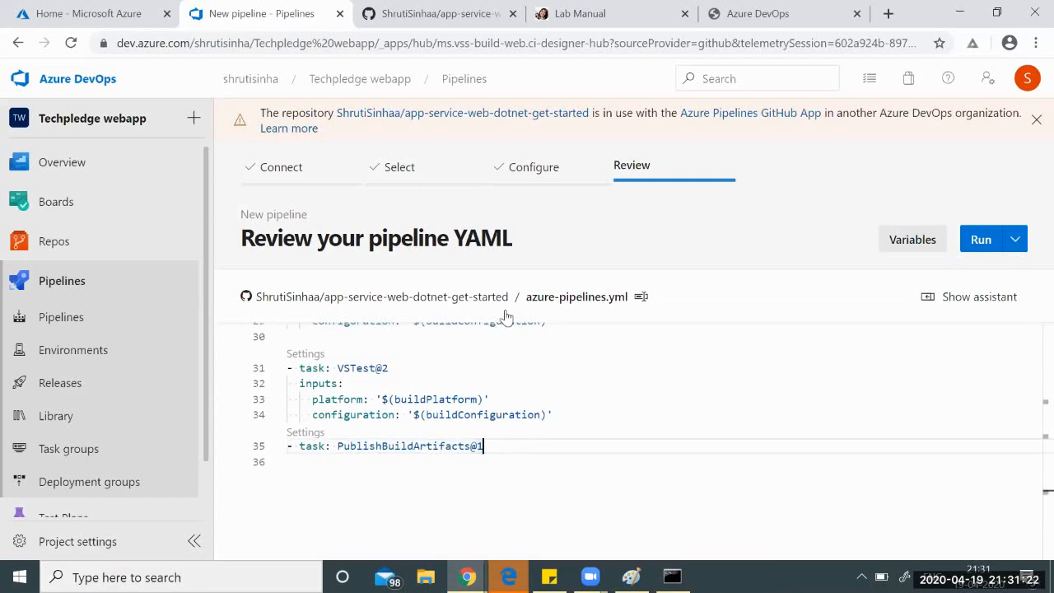
scroll(724, 392, up, 5)
scroll(723, 392, up, 1)
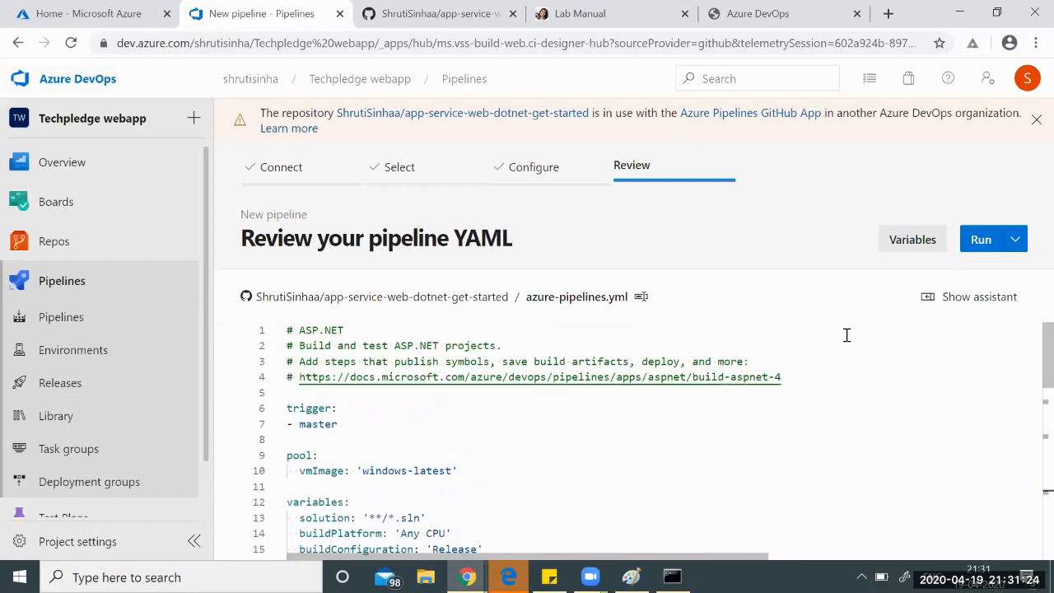
Save and run the pipeline, queuing build #20200419.1.
click(981, 241)
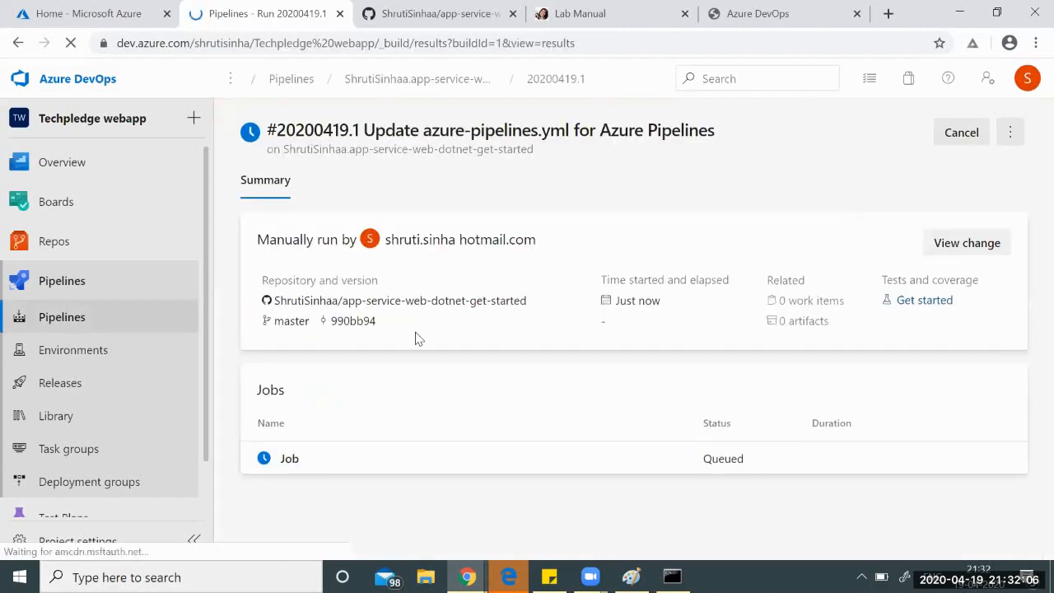
Scroll through the completed job's full raw log, then return to the run #20200419.1 summary.
click(289, 459)
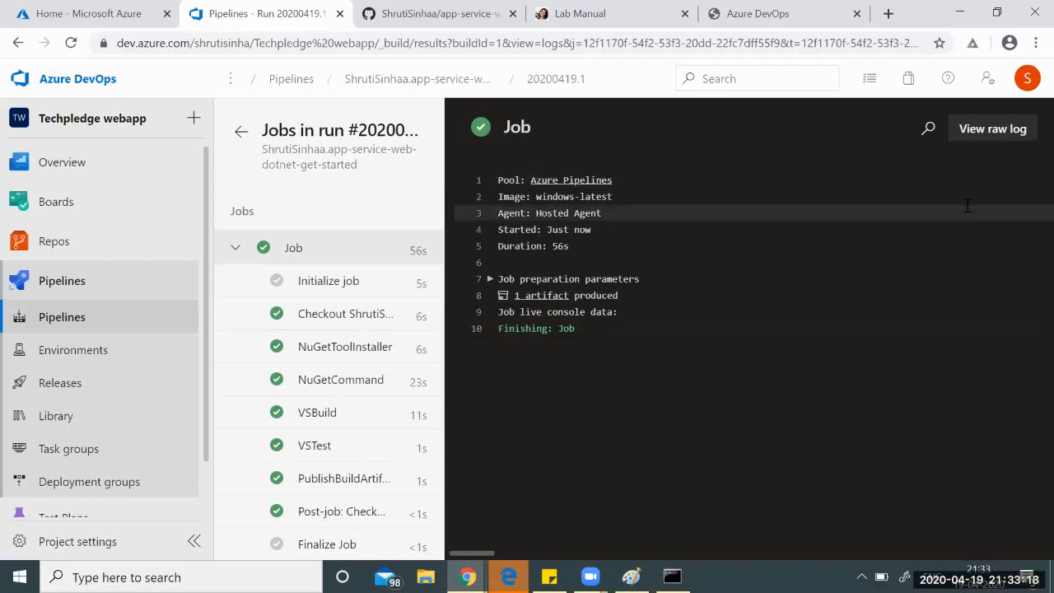
click(992, 129)
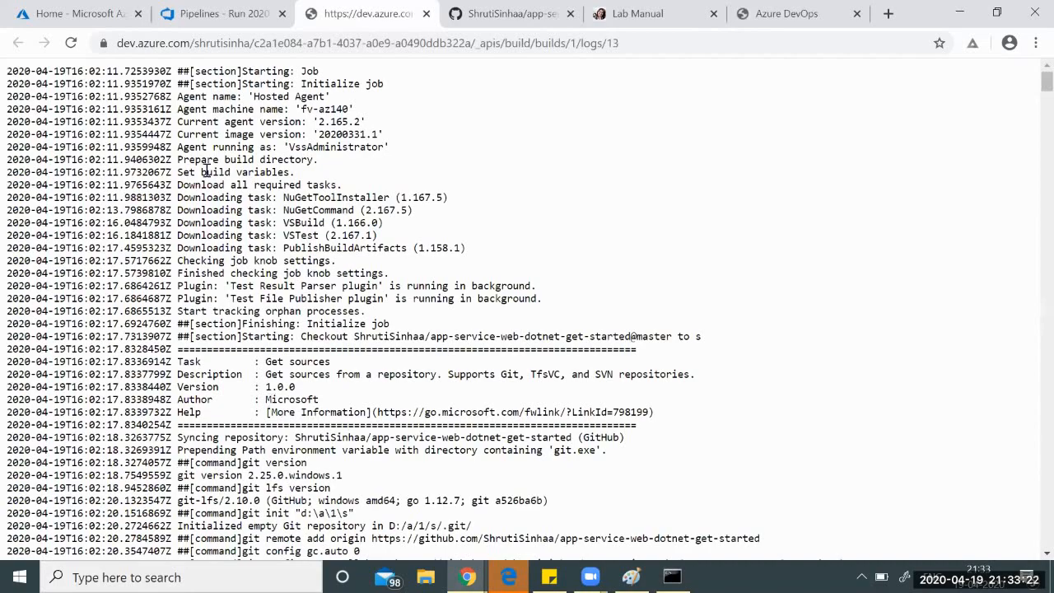
scroll(206, 171, down, 12)
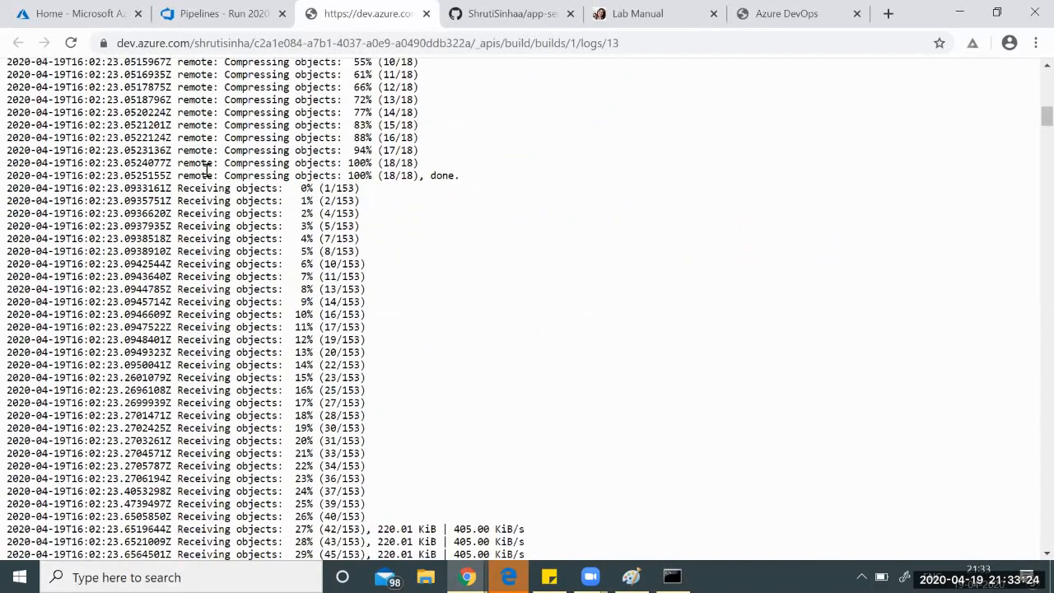
scroll(206, 172, down, 20)
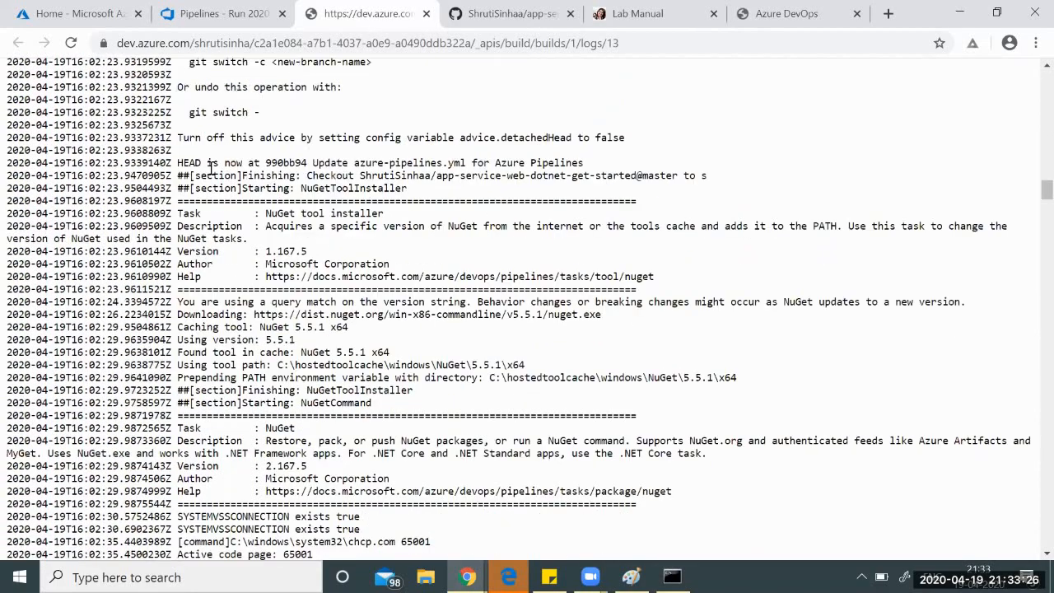
scroll(211, 167, down, 10)
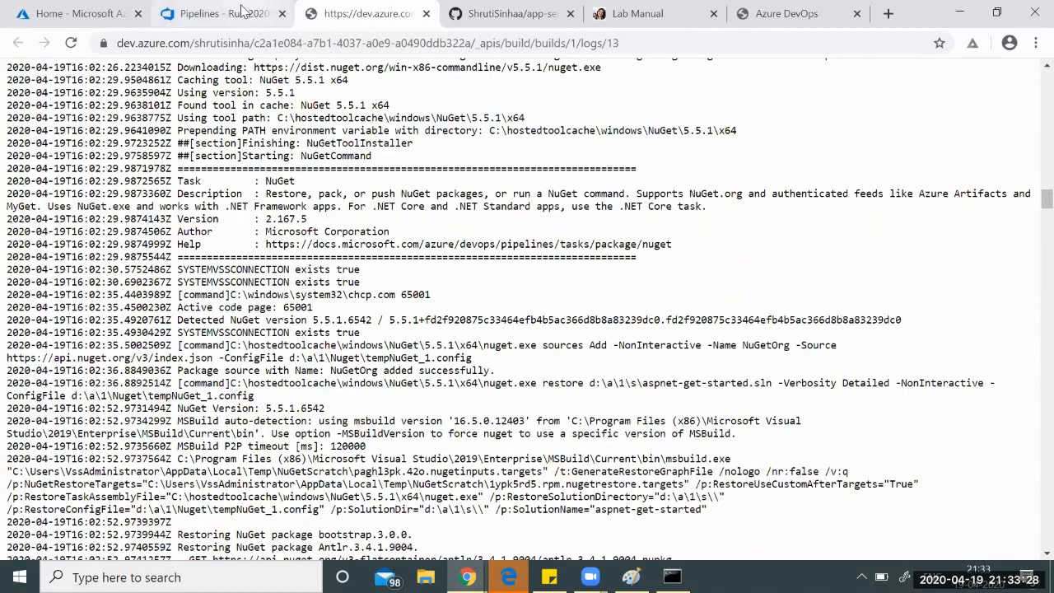
click(240, 13)
click(236, 133)
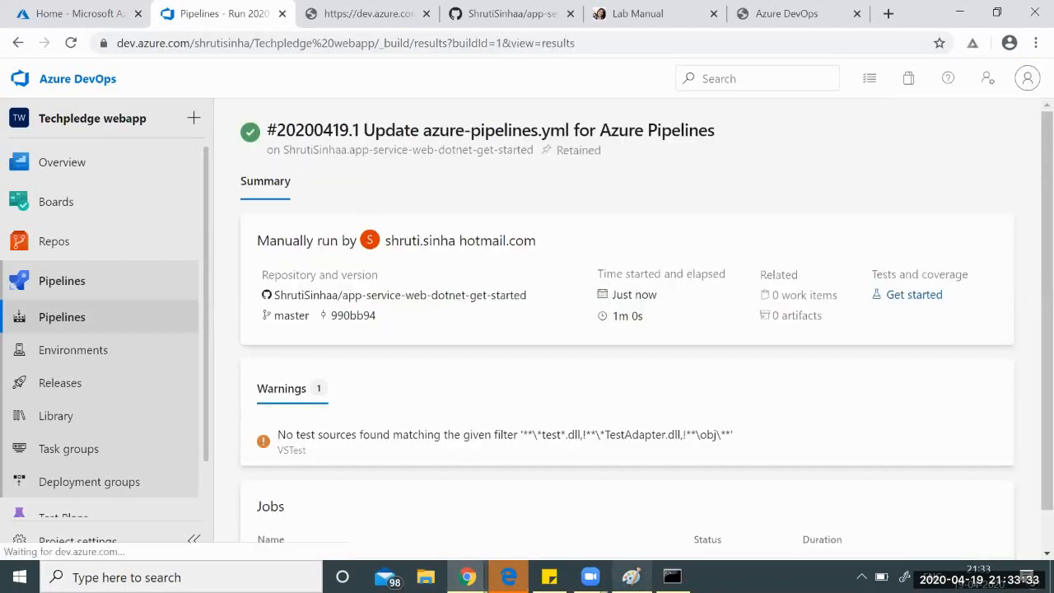
click(631, 577)
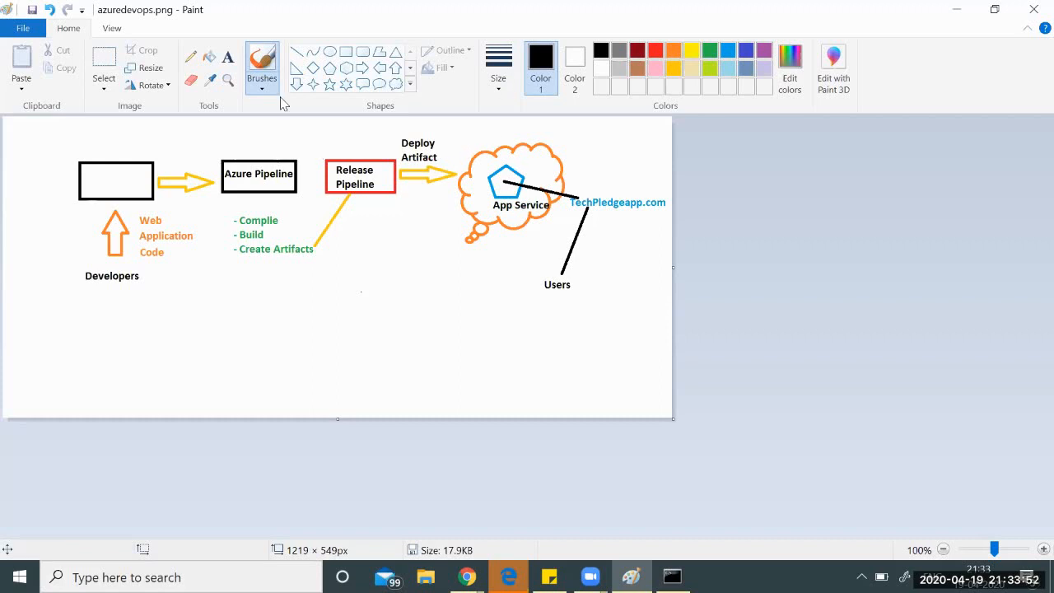
click(467, 577)
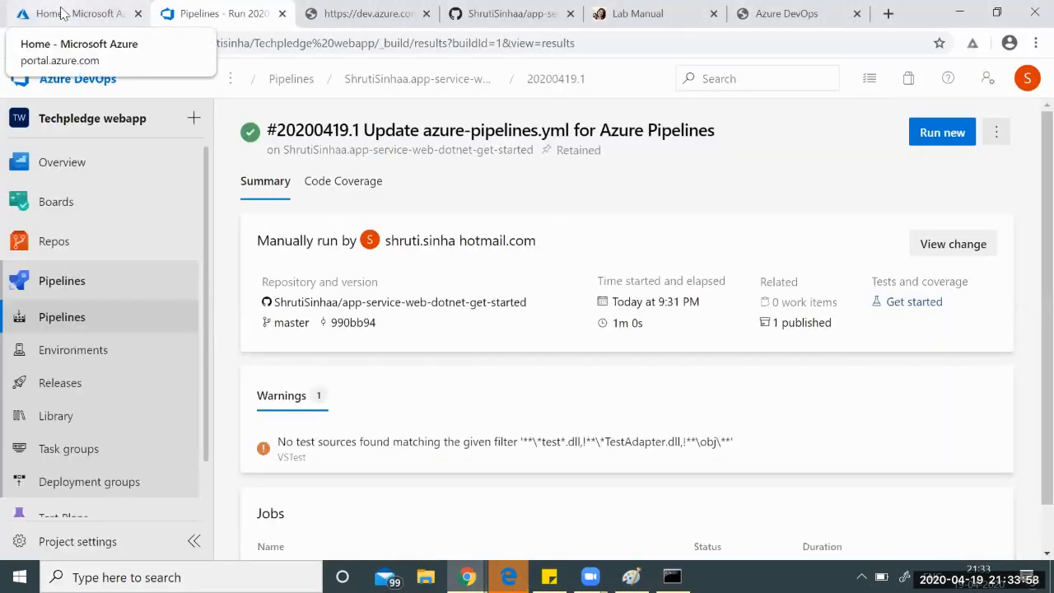
In the Azure portal, search 'app', open App Services and start adding a new web app.
click(62, 13)
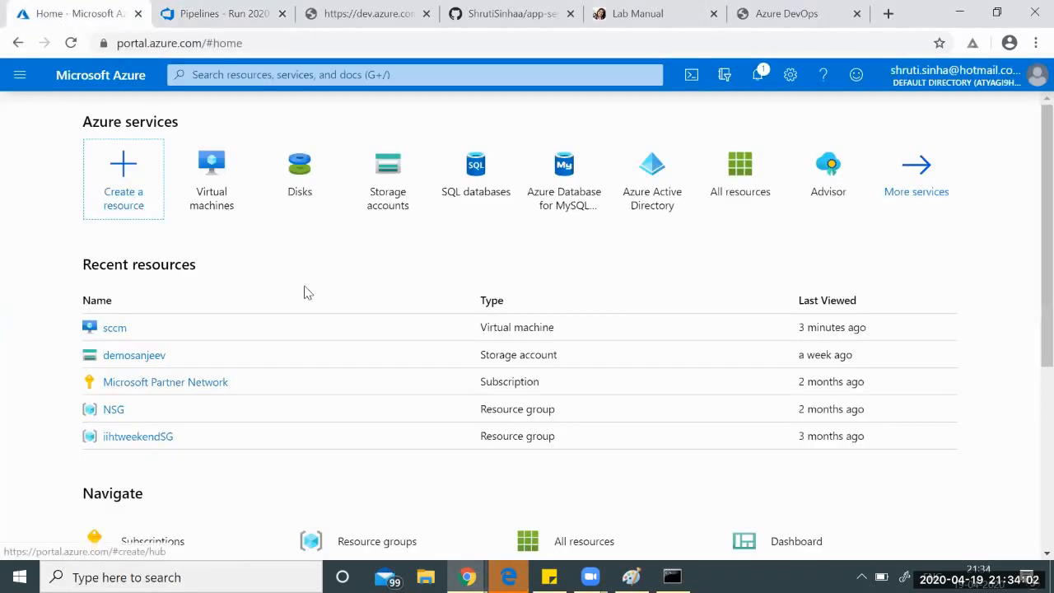
click(314, 75)
text(app)
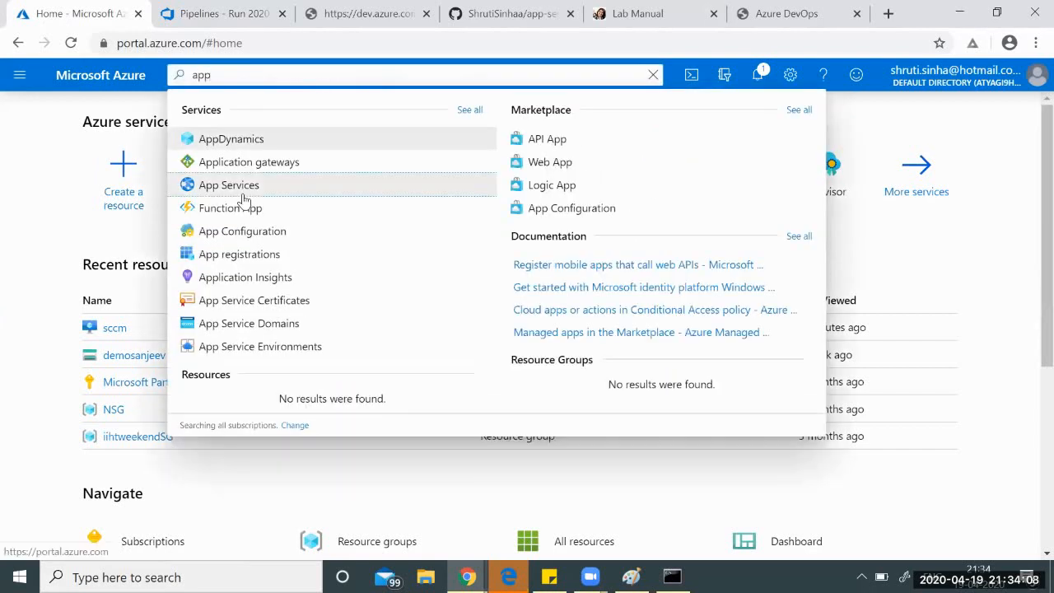
click(244, 201)
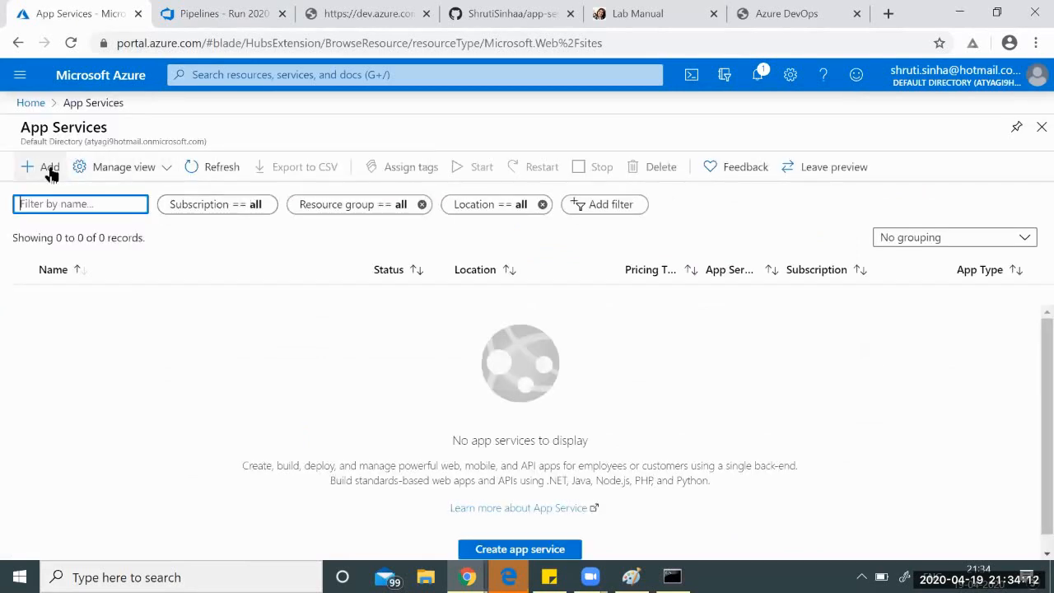
click(48, 168)
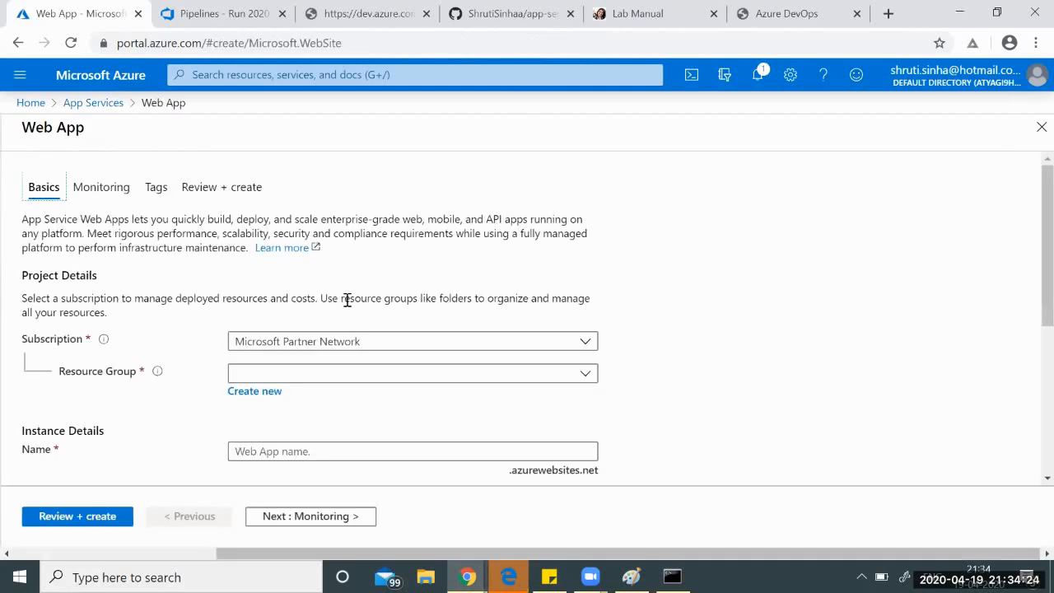
Select the existing resource group and name the web app techpledgeapp.
scroll(347, 300, down, 1)
click(353, 291)
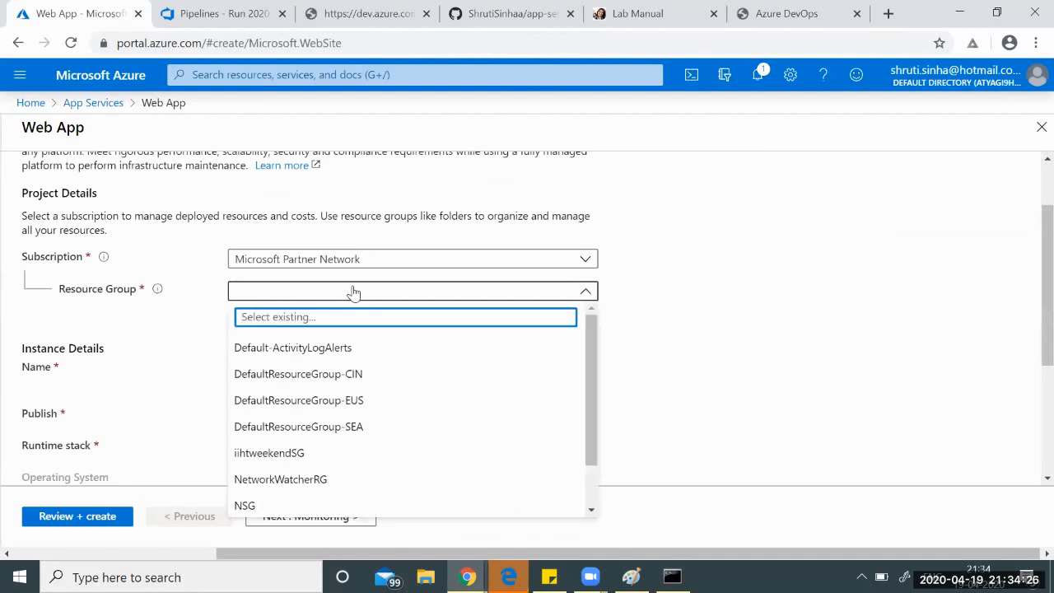
scroll(353, 408, down, 1)
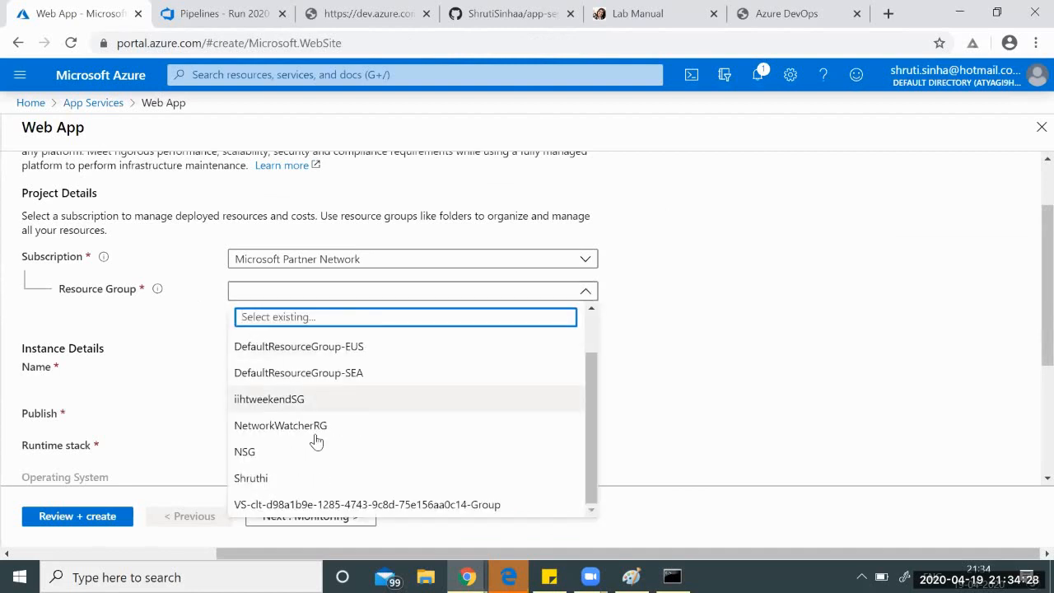
click(251, 479)
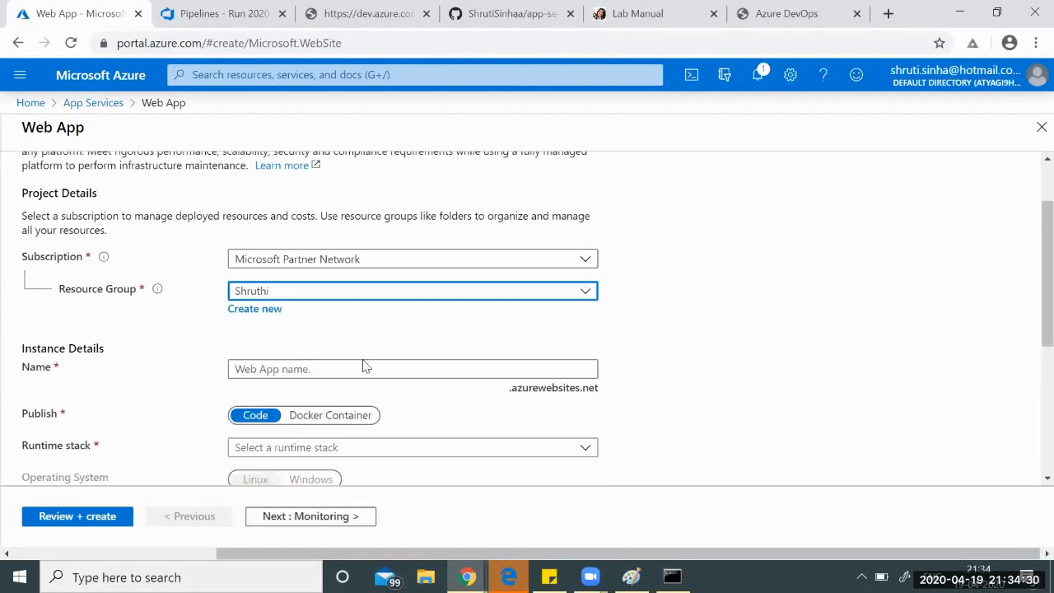
click(335, 370)
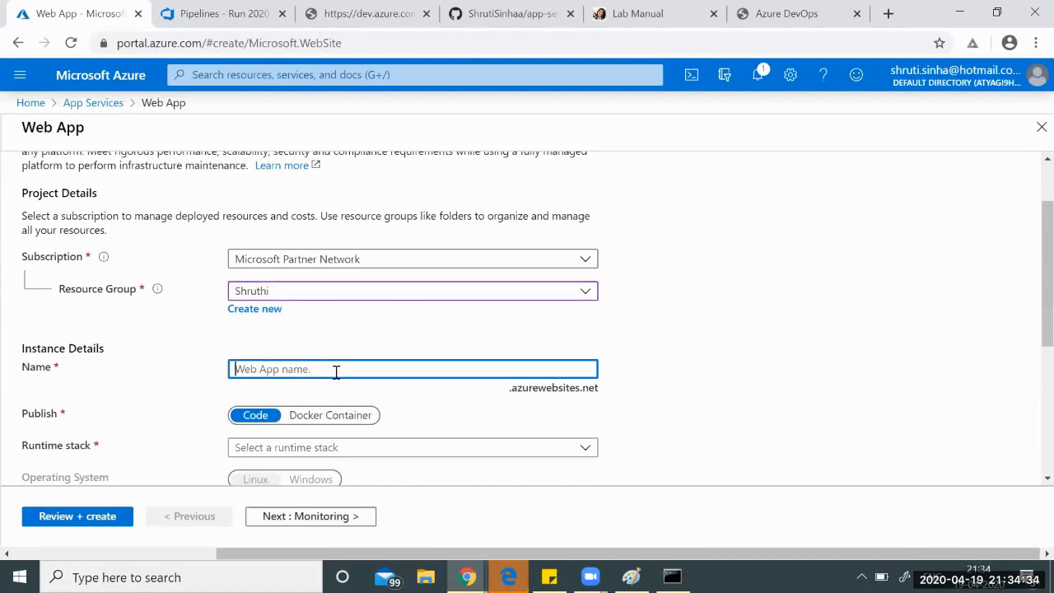
text(techpledgeapp)
Choose the ASP.NET V4.7 runtime and East US region, then bring up the pricing tiers.
scroll(494, 432, down, 1)
click(434, 367)
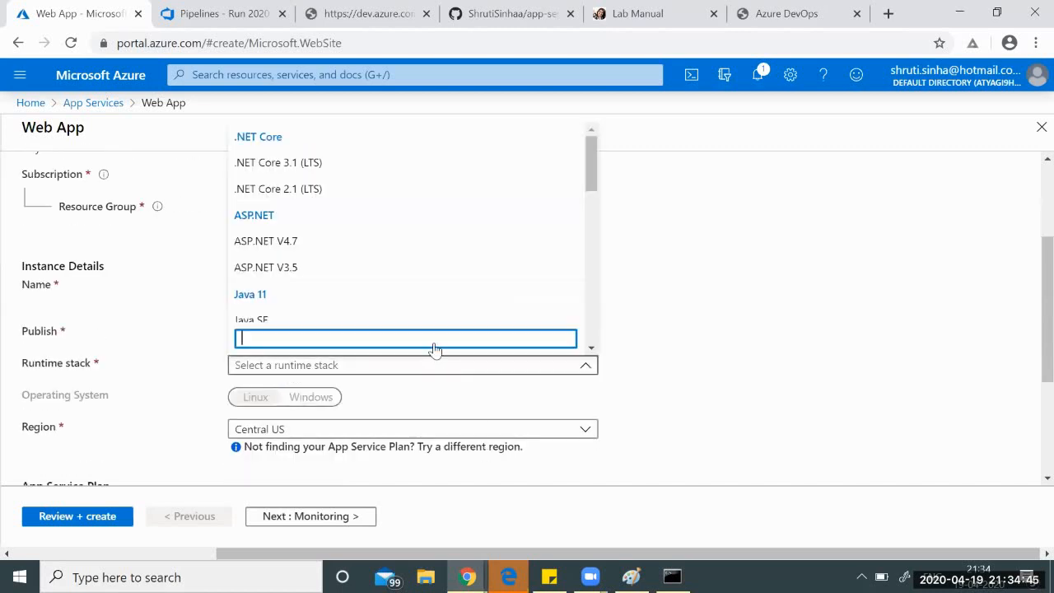
click(285, 247)
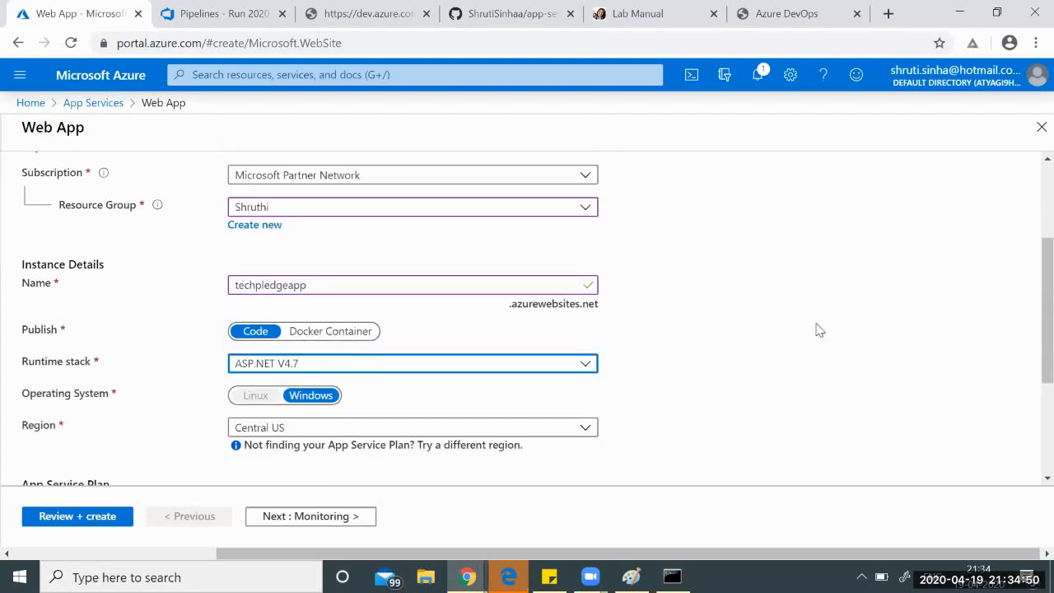
scroll(816, 330, down, 2)
click(406, 266)
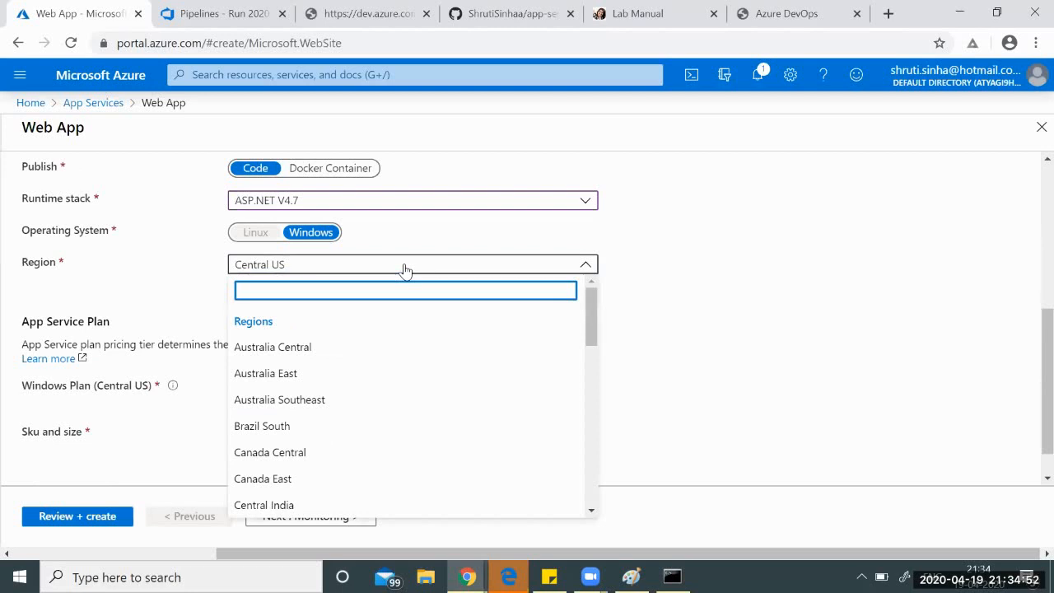
text(east)
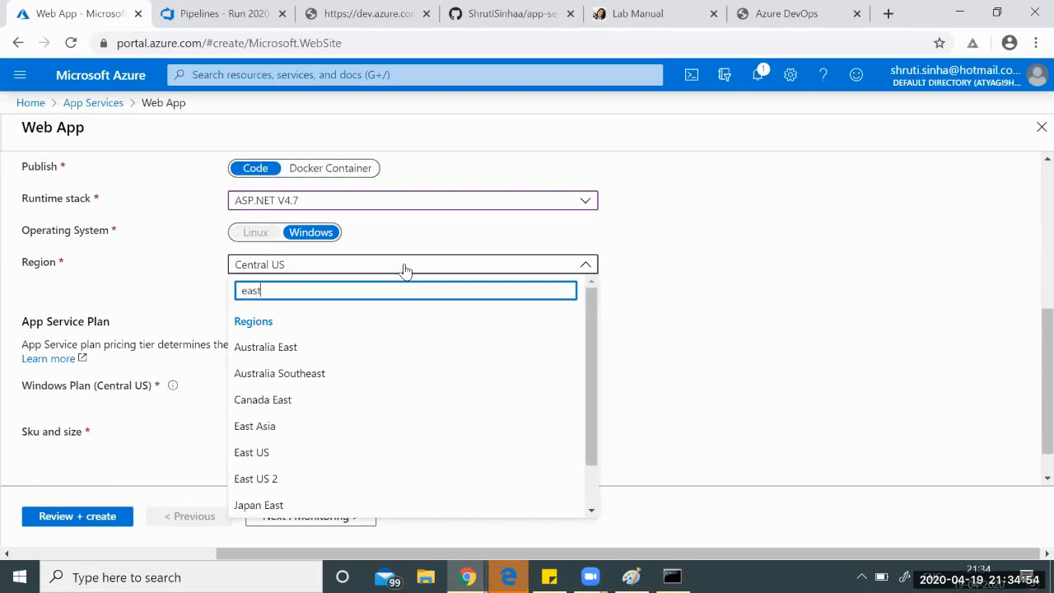
click(273, 453)
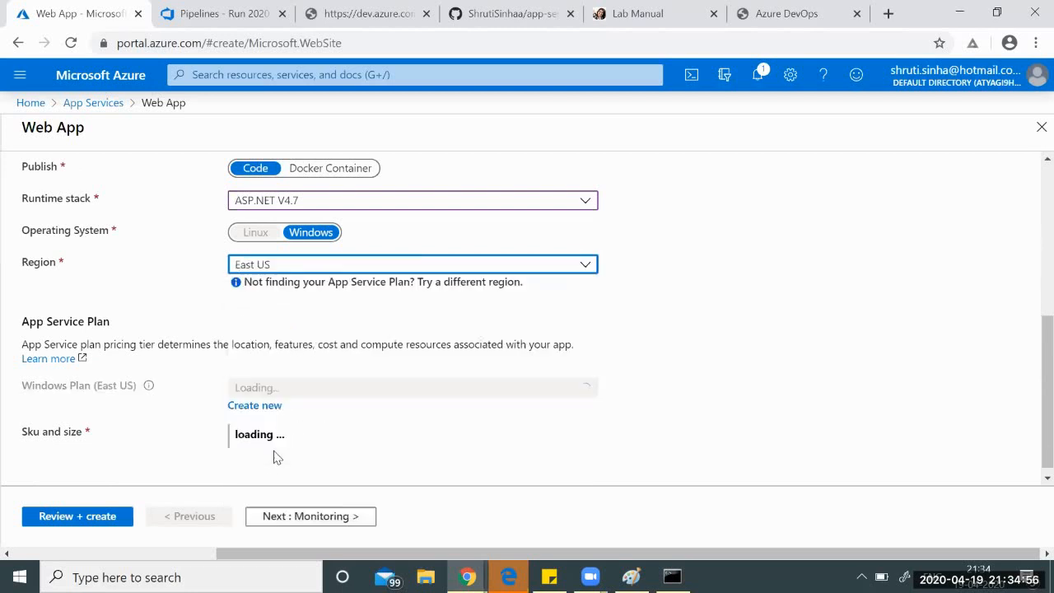
scroll(484, 343, down, 1)
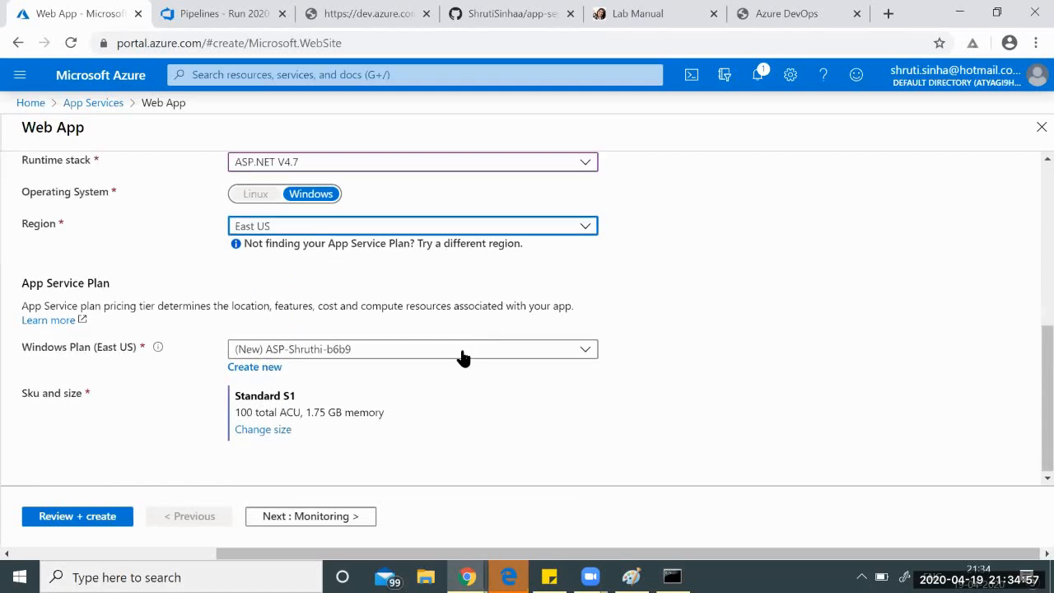
click(273, 433)
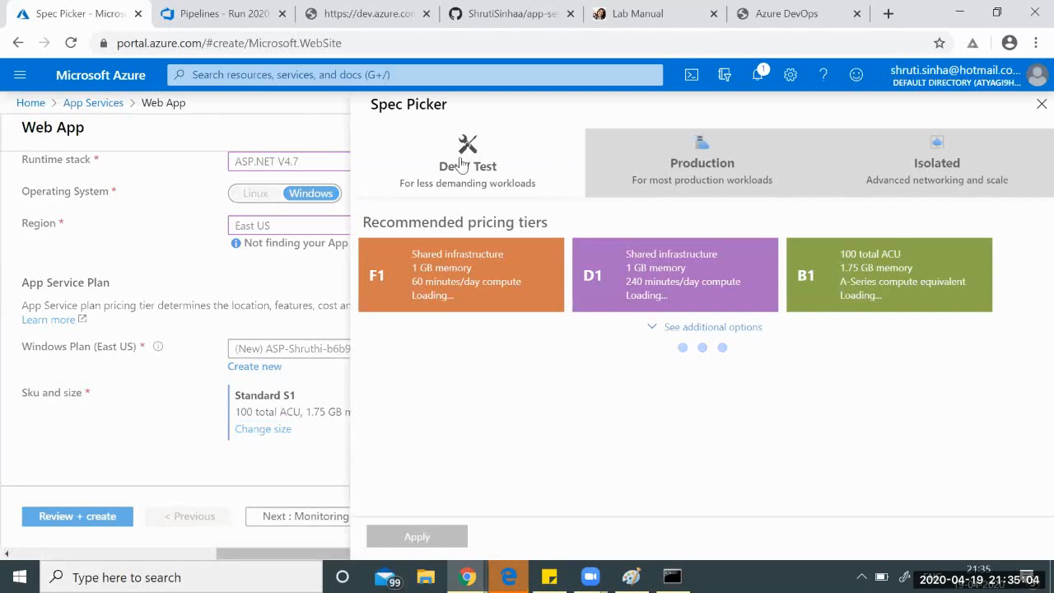
Apply the Free F1 Dev / Test tier, then review and create the techpledgeapp web app.
click(462, 165)
click(433, 271)
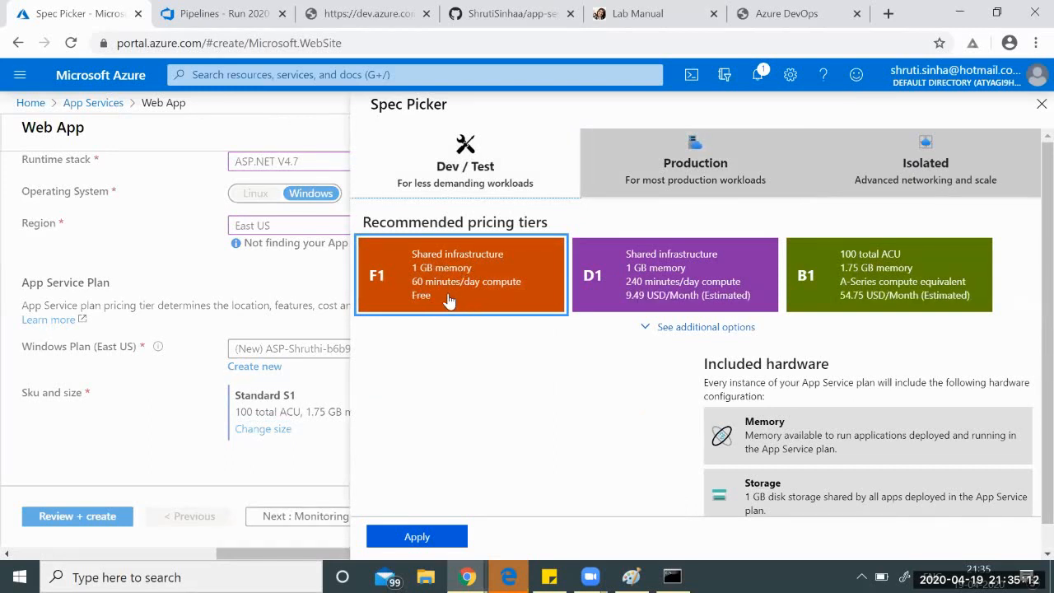
click(417, 536)
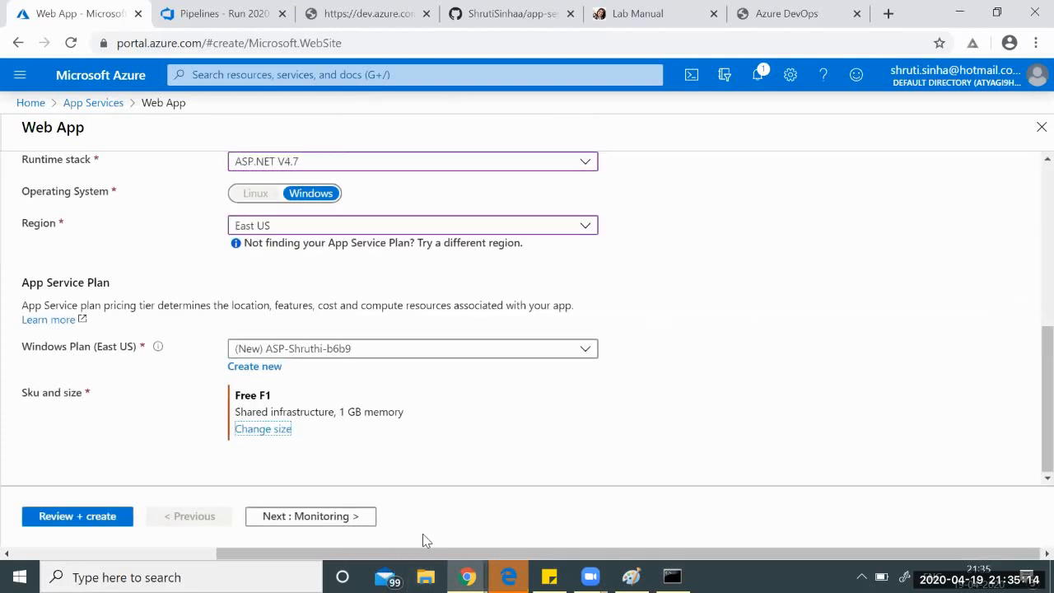
click(76, 517)
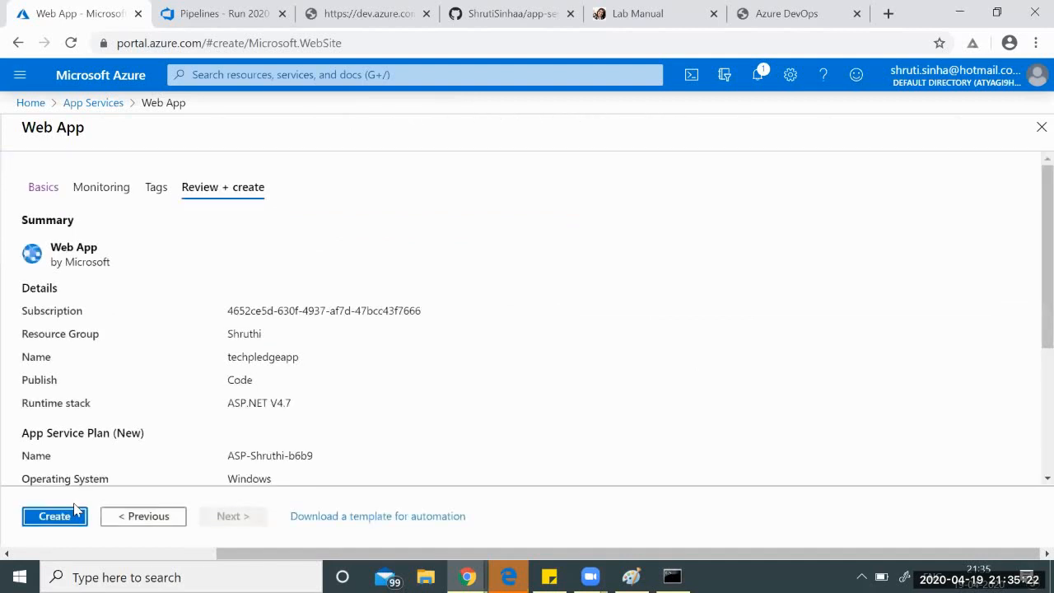
click(69, 517)
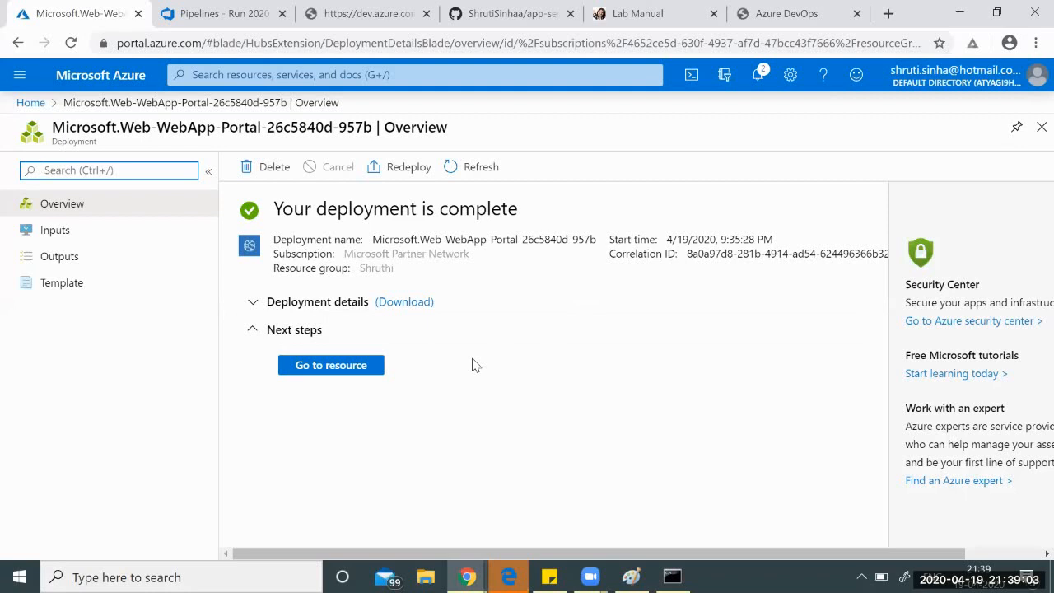
Go to the techpledgeapp resource, copy its site URL, and open a new browser tab.
click(363, 367)
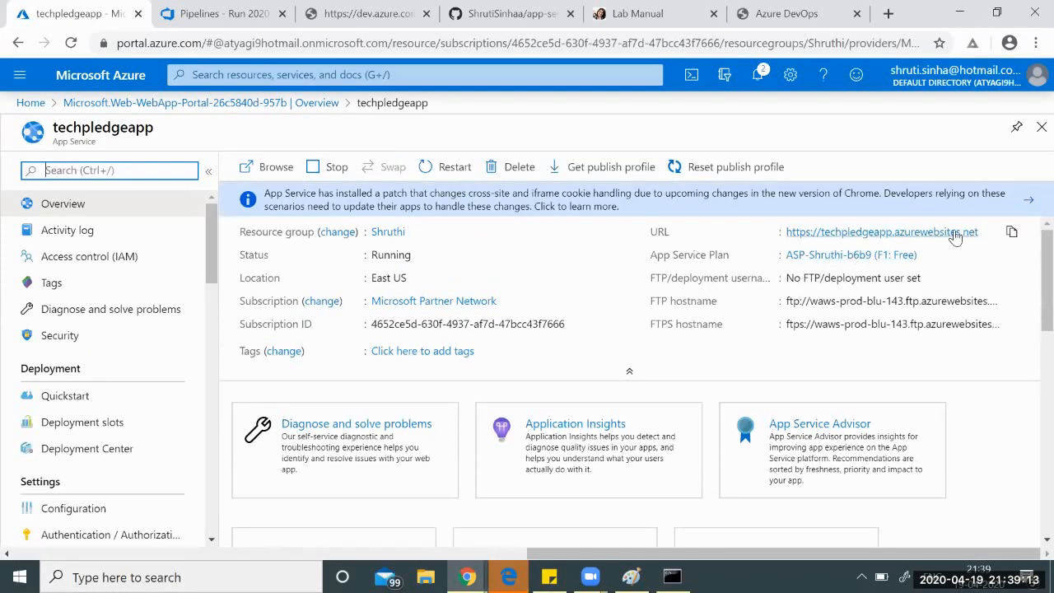
click(1011, 233)
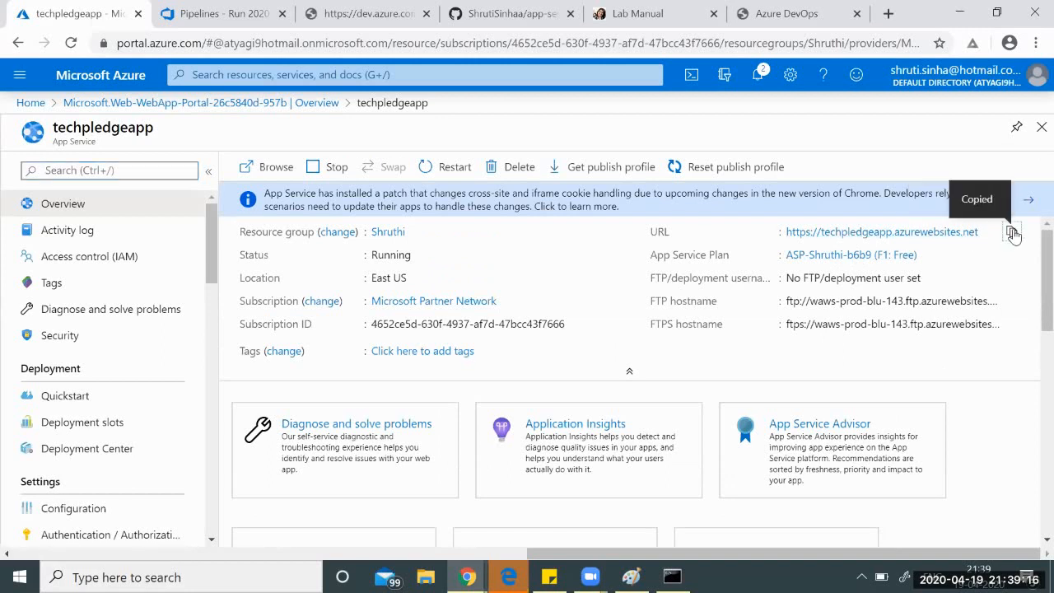
click(890, 13)
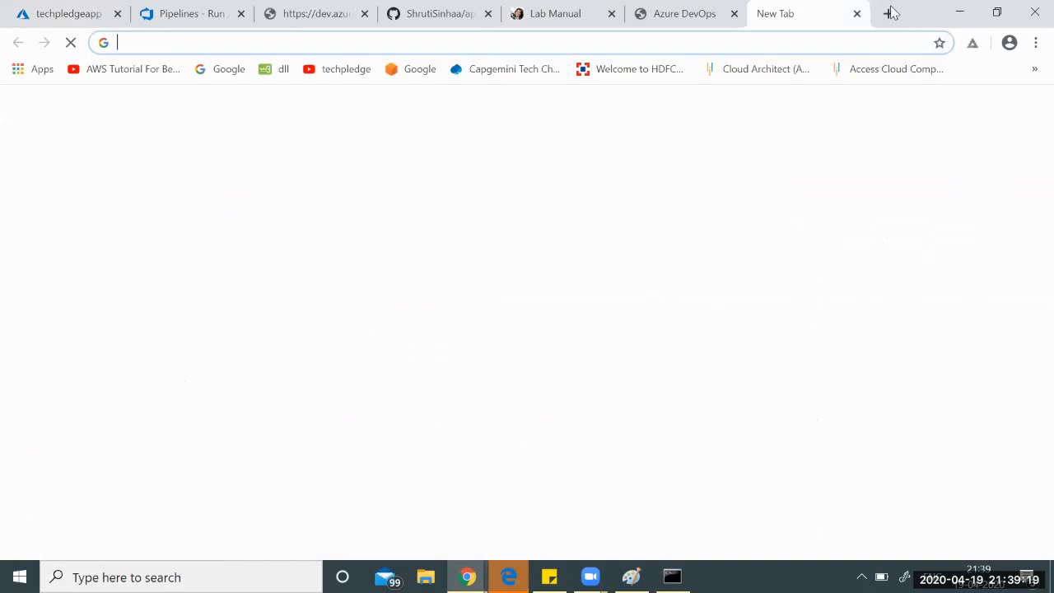
Paste the copied URL to load the techpledgeapp.azurewebsites.net default App Service page.
right_click(891, 41)
click(747, 155)
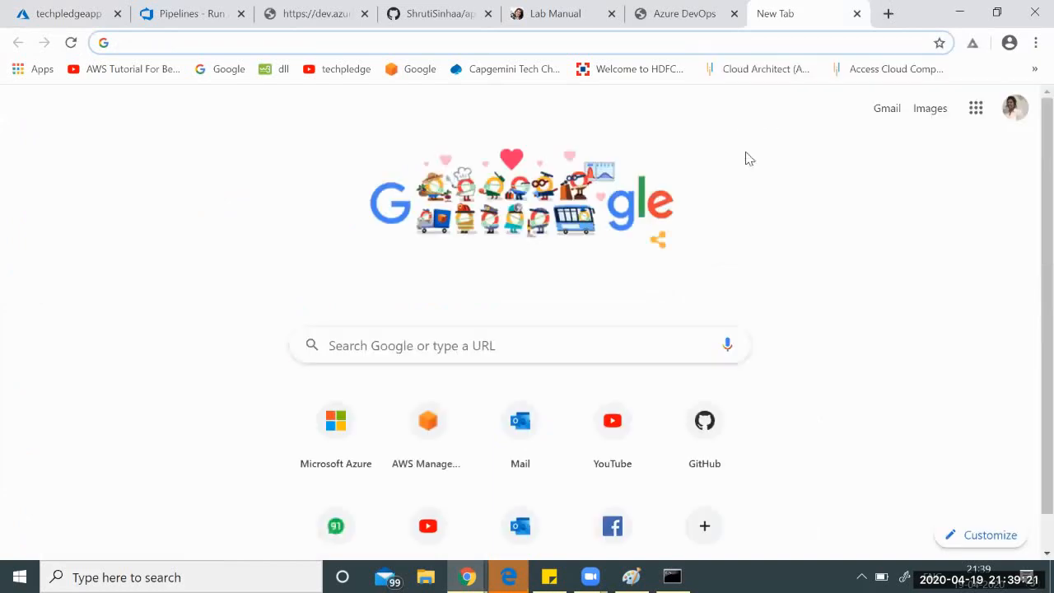
key(Return)
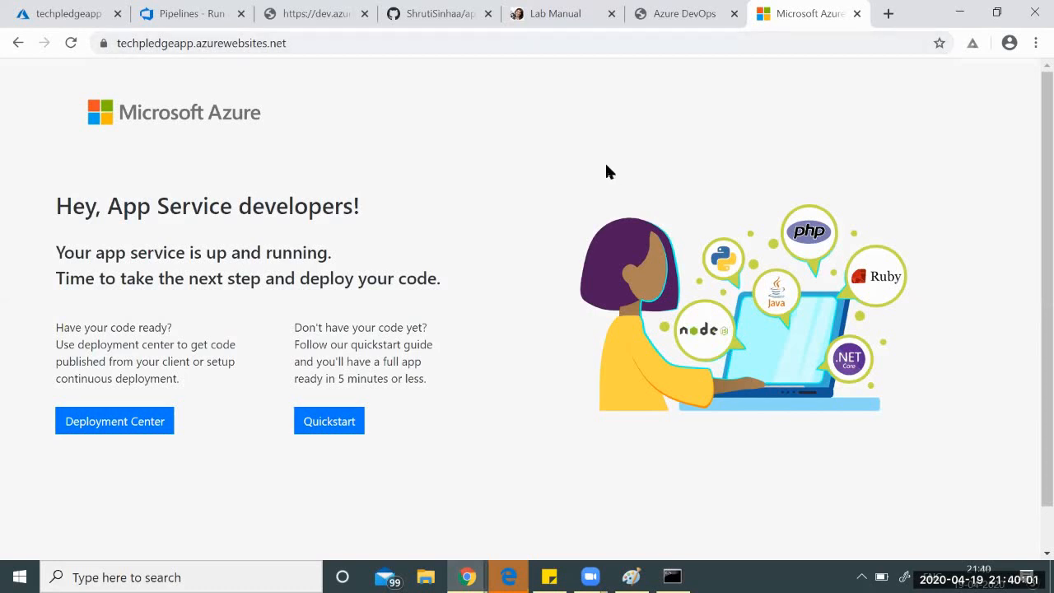
View the architecture diagram in Paint, then return to the pipeline run tab in Chrome.
click(630, 576)
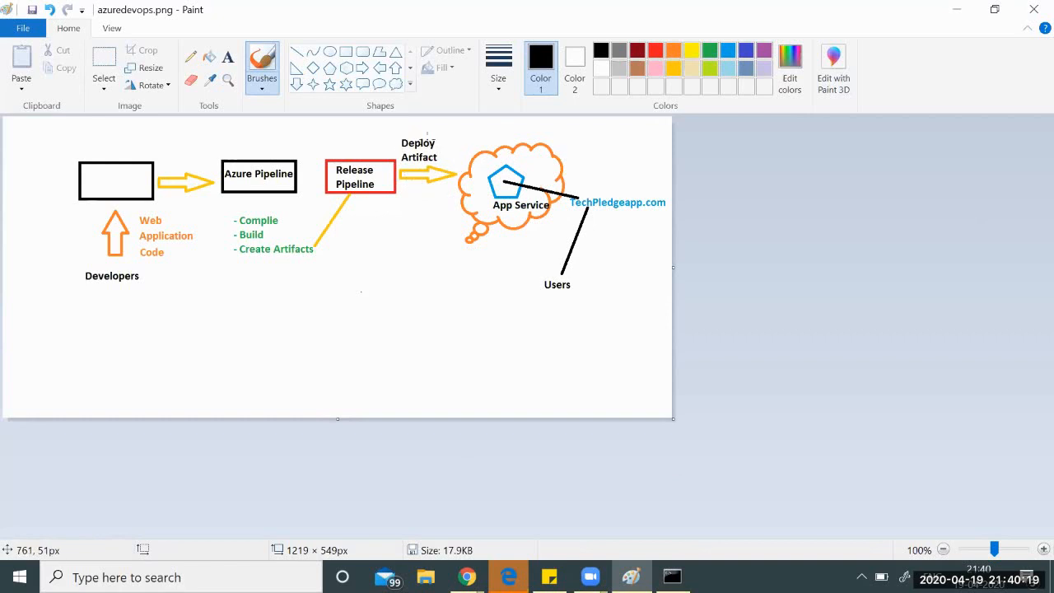
click(960, 10)
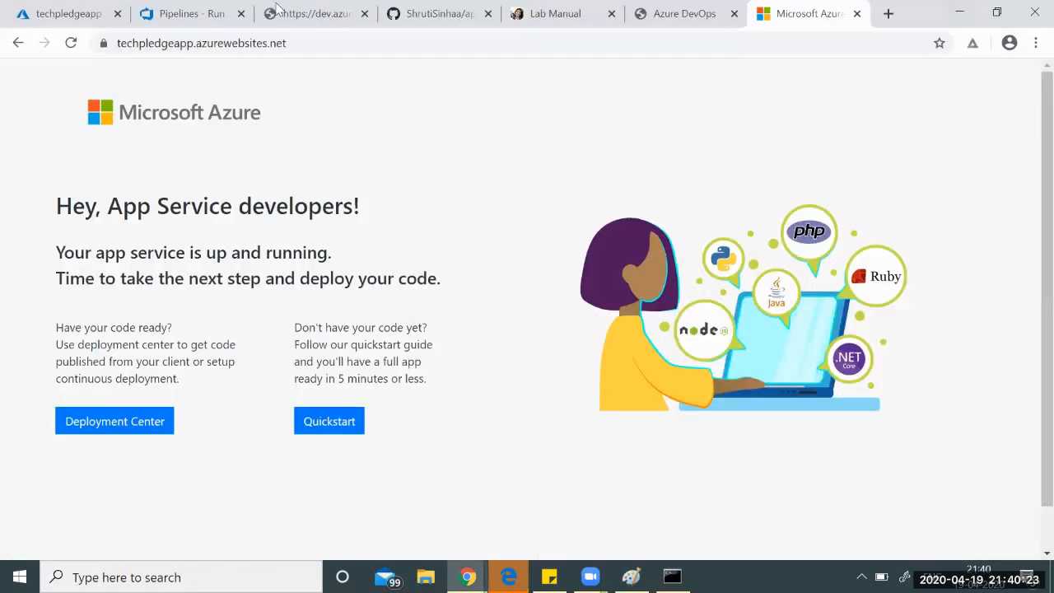
click(187, 14)
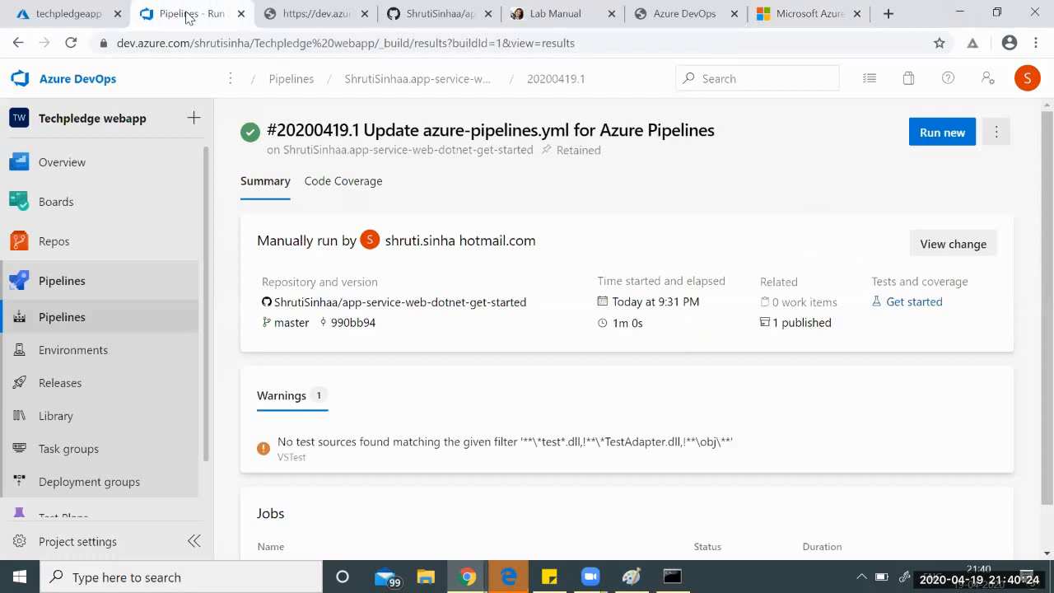
Create a new release pipeline under Releases using the Azure App Service deployment template.
click(73, 383)
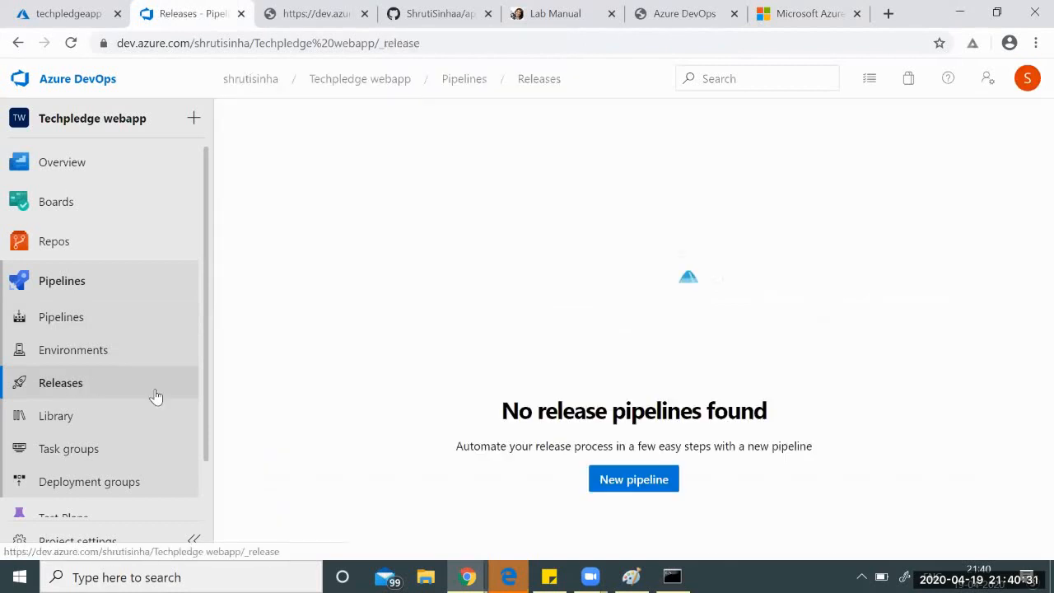
click(609, 486)
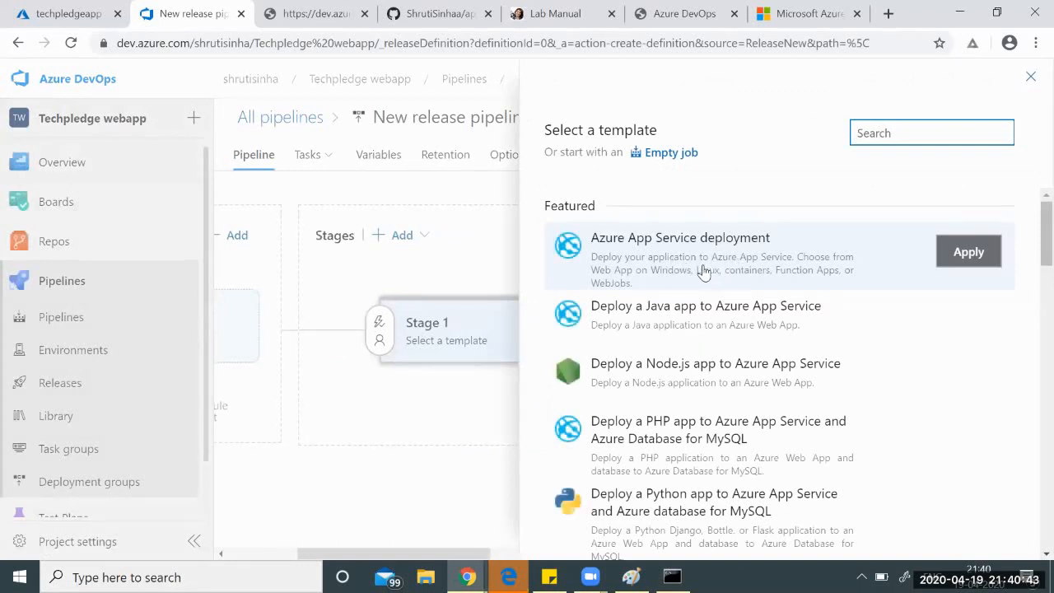
scroll(704, 275, down, 3)
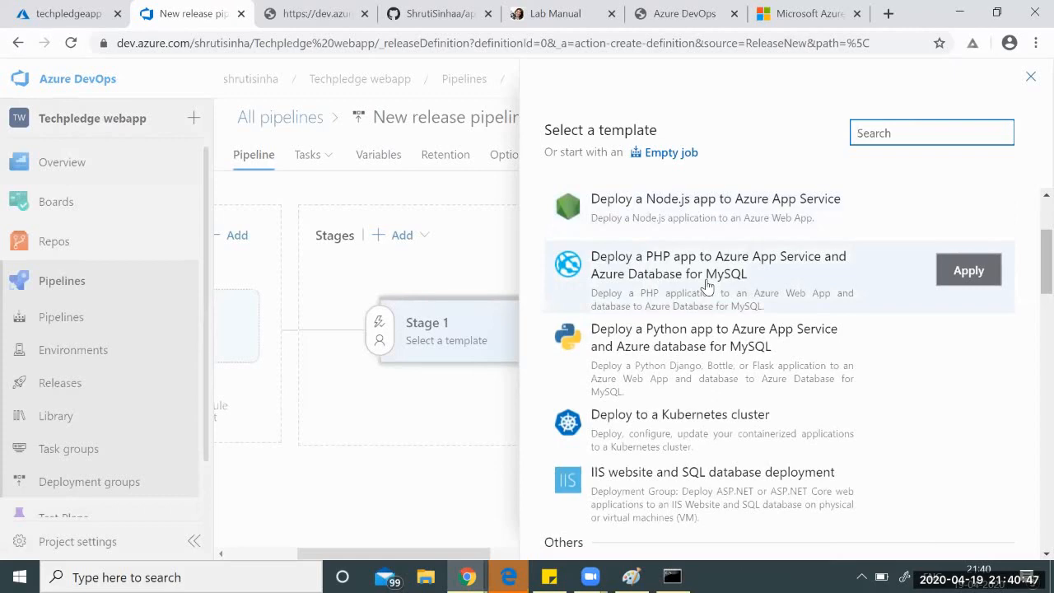
scroll(707, 286, down, 2)
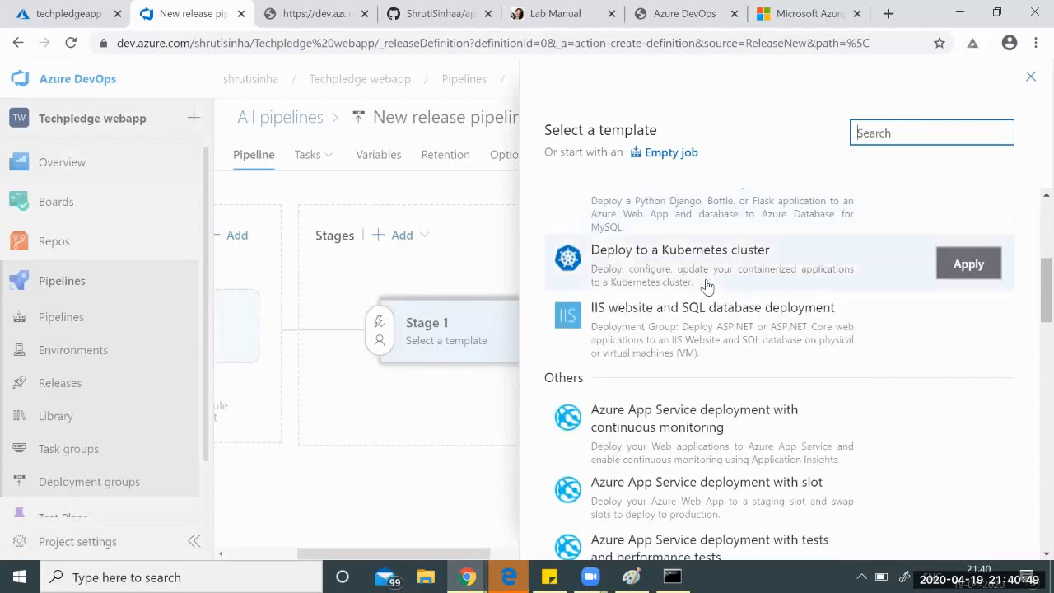
scroll(706, 286, down, 3)
scroll(707, 285, down, 2)
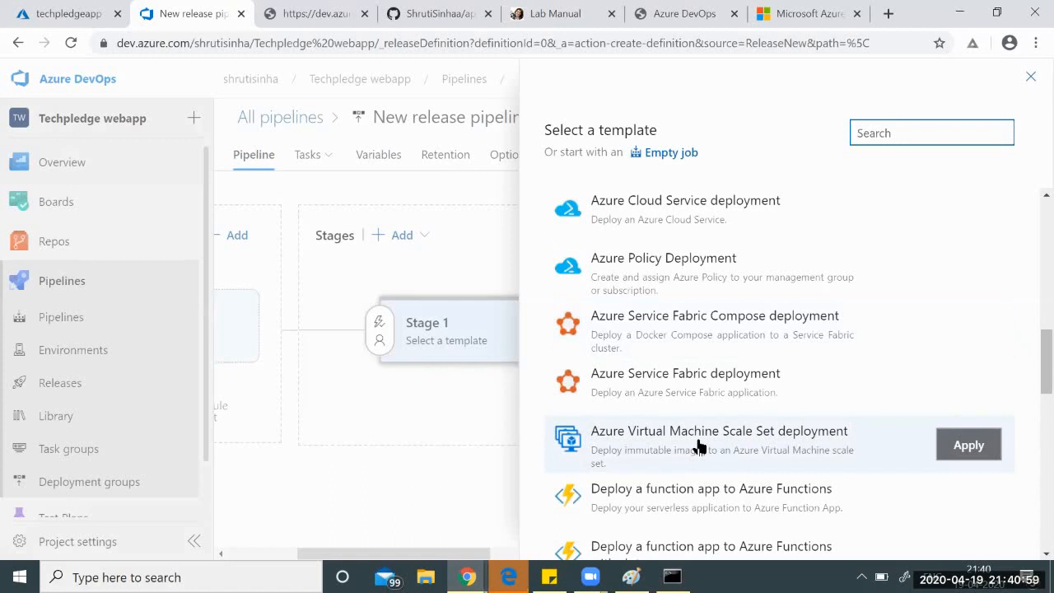
scroll(698, 446, up, 4)
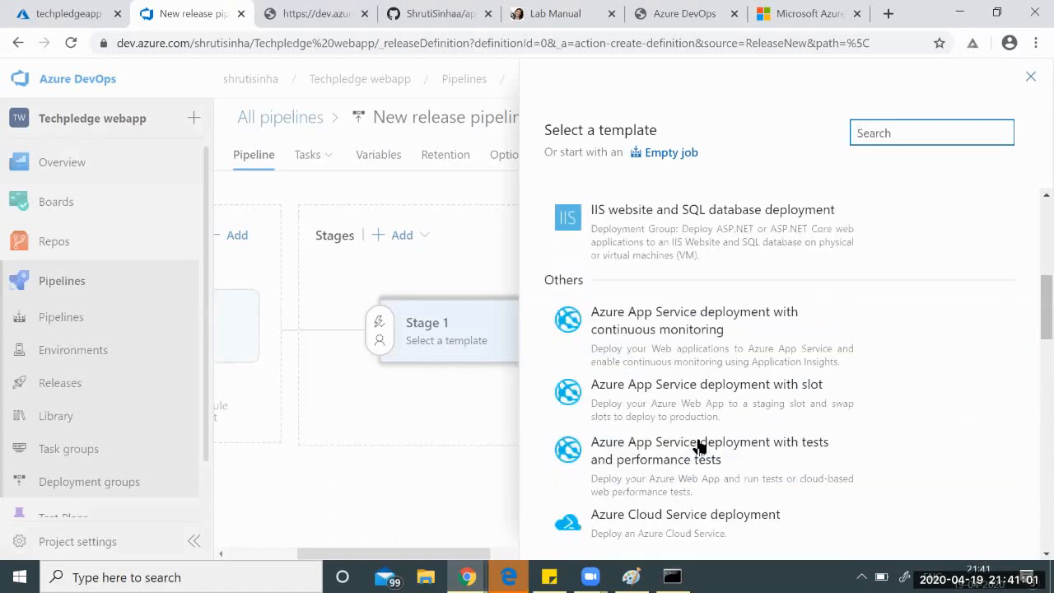
scroll(698, 445, down, 1)
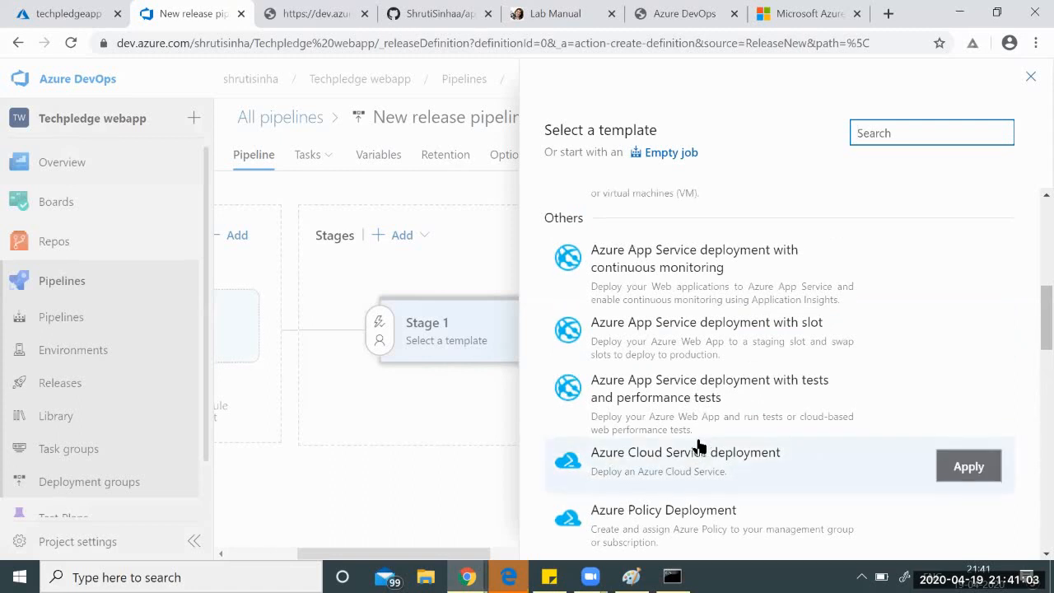
scroll(697, 447, up, 5)
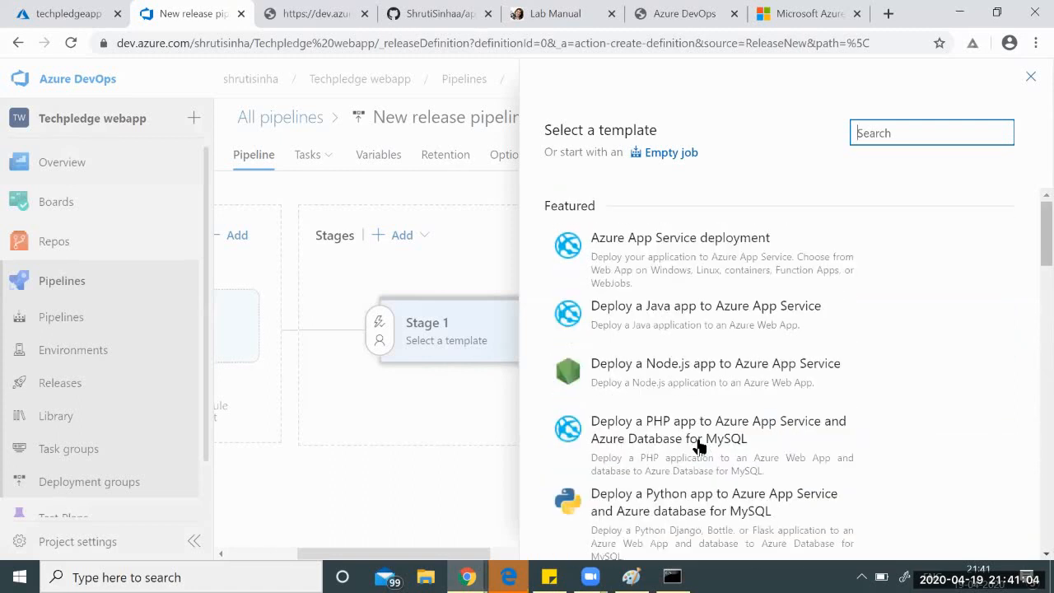
click(690, 263)
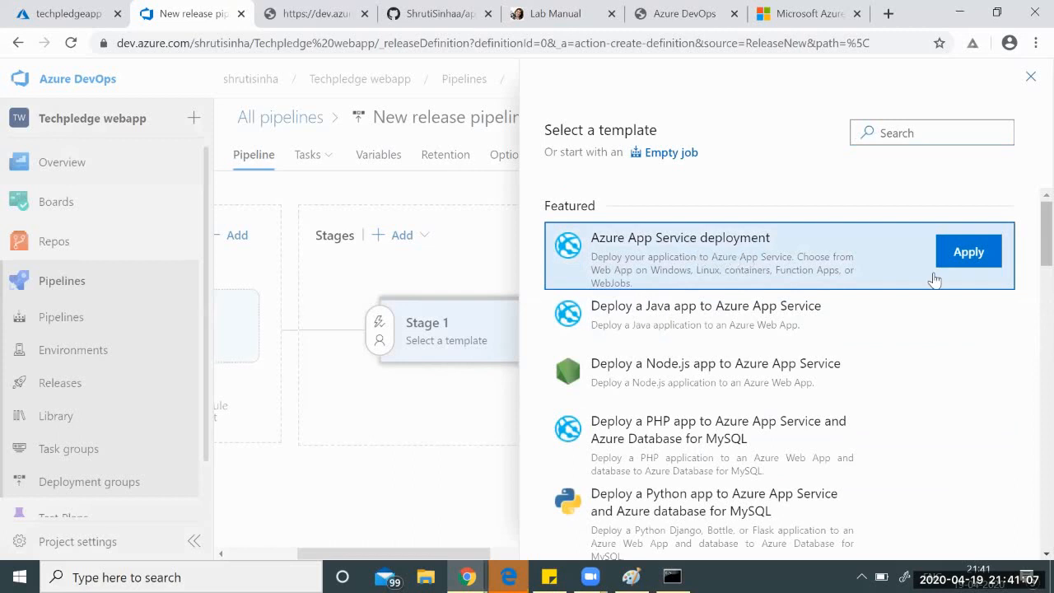
click(970, 265)
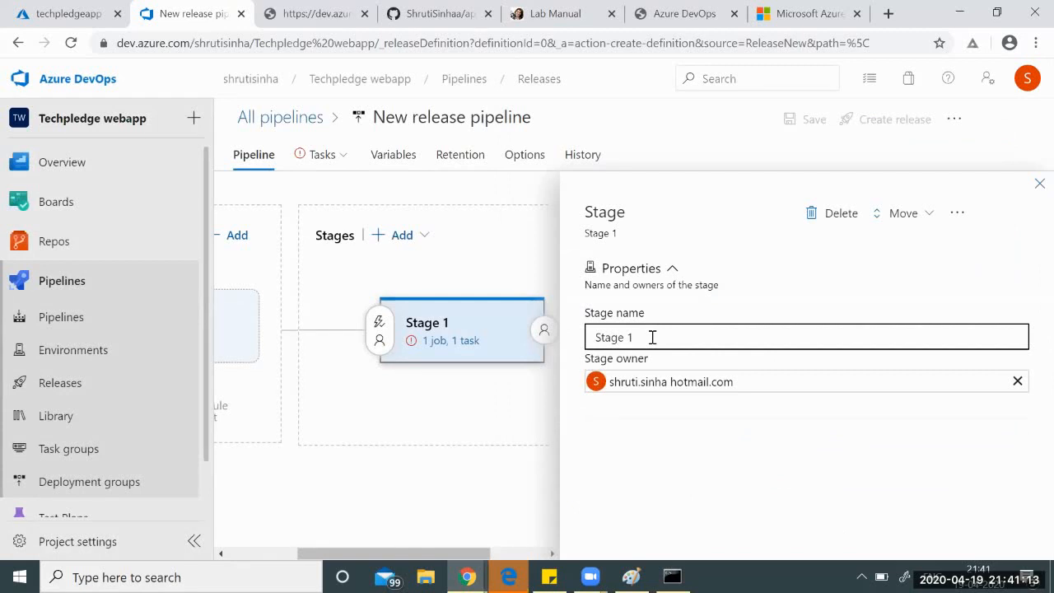
Add the app-service-web-dotnet-get-started build pipeline as the release's artifact, version Latest.
click(1038, 185)
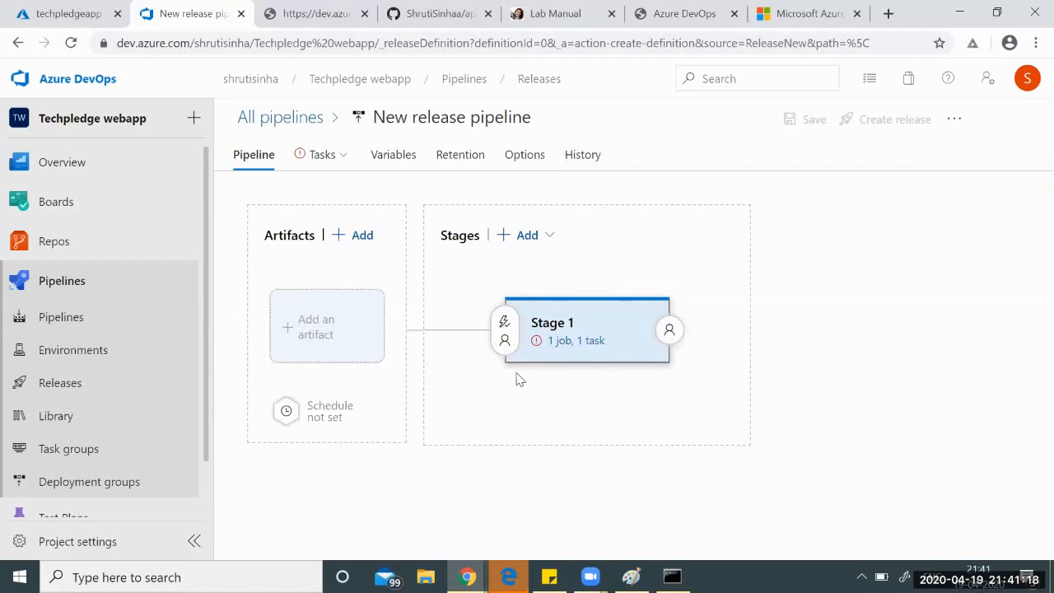
click(309, 340)
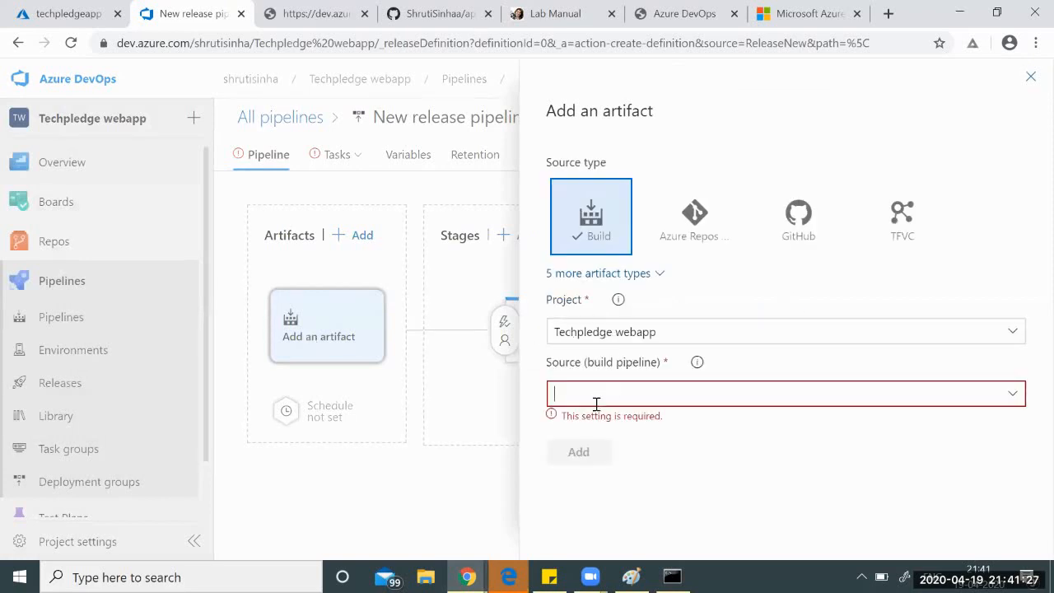
click(1012, 393)
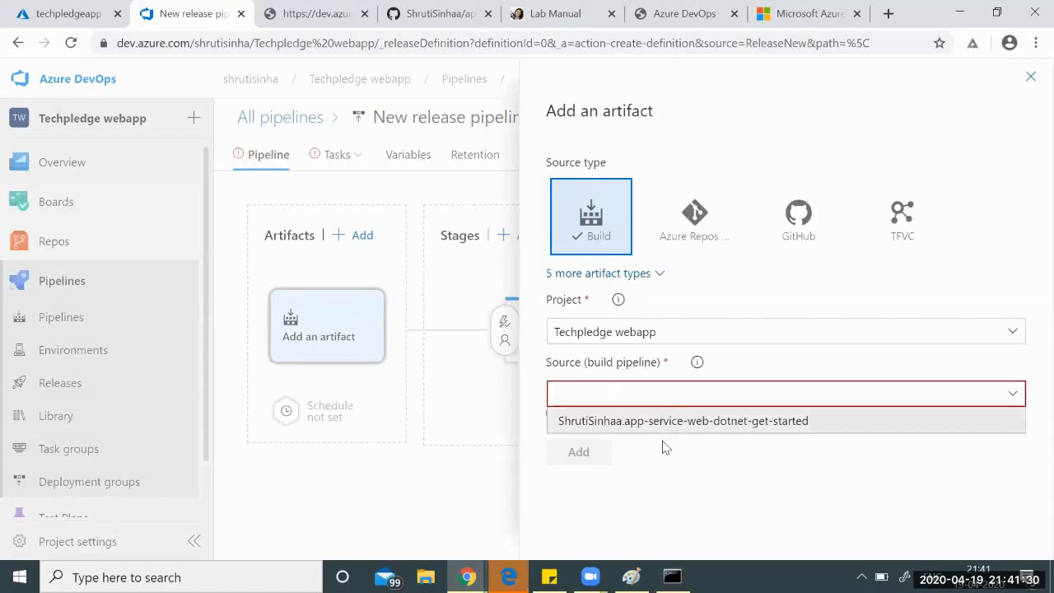
click(728, 416)
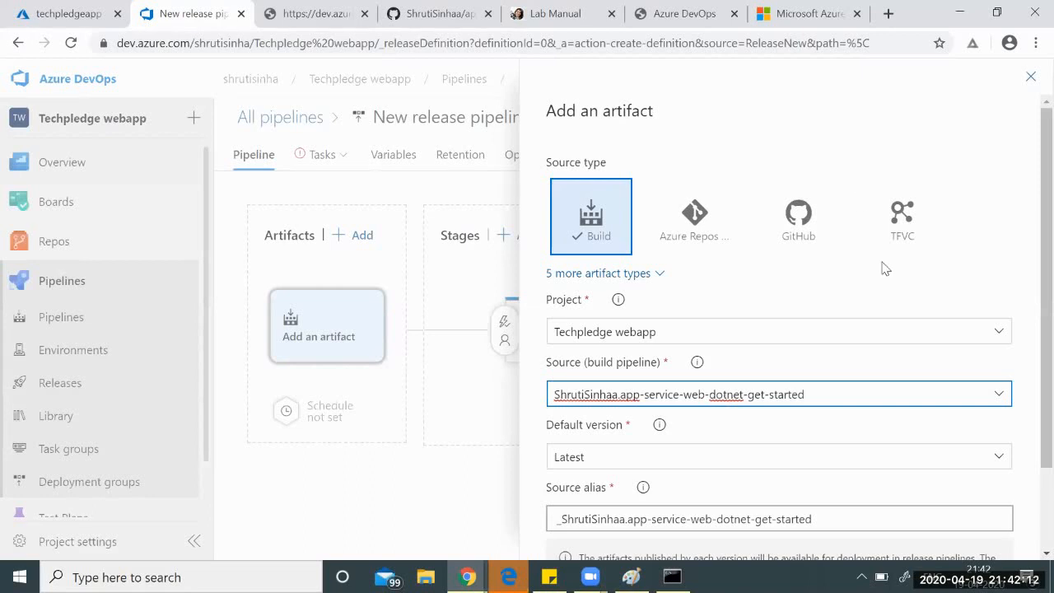
scroll(885, 268, down, 2)
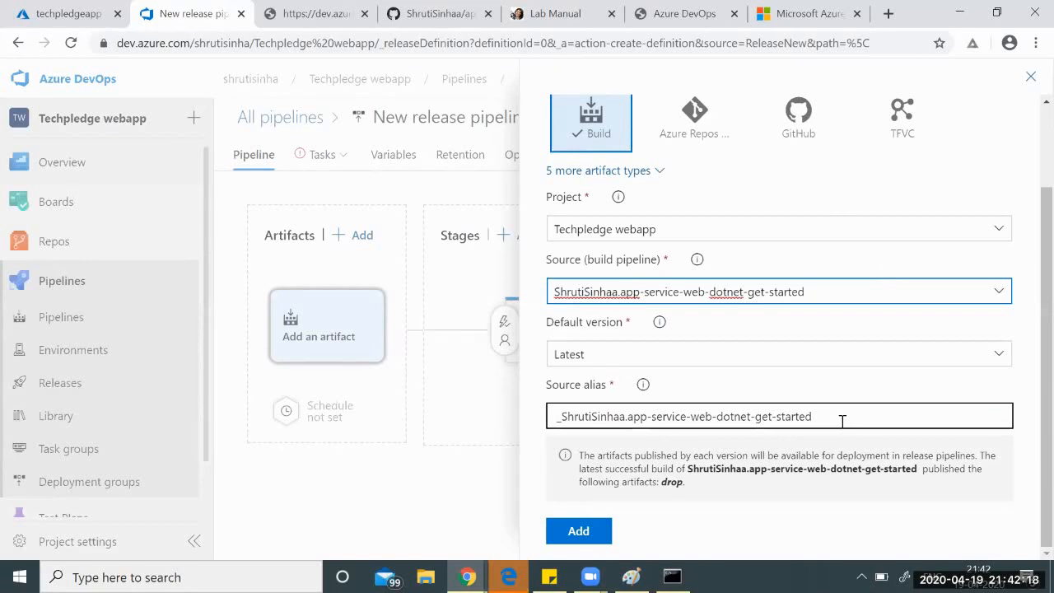
click(579, 531)
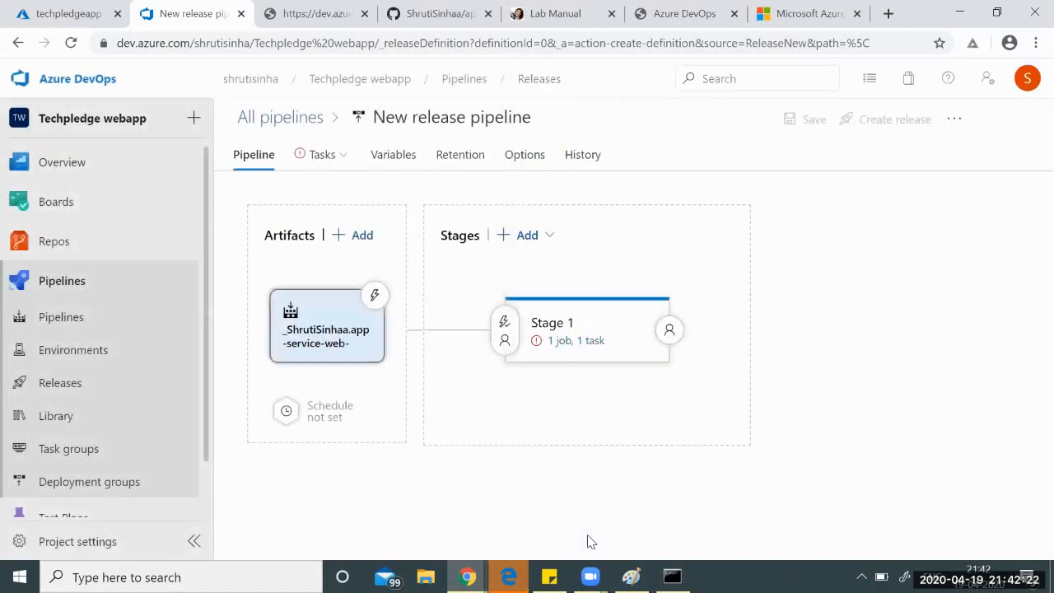
Set Stage 1's Azure subscription to Microsoft Partner Network and authorize it by signing in with the account.
click(558, 344)
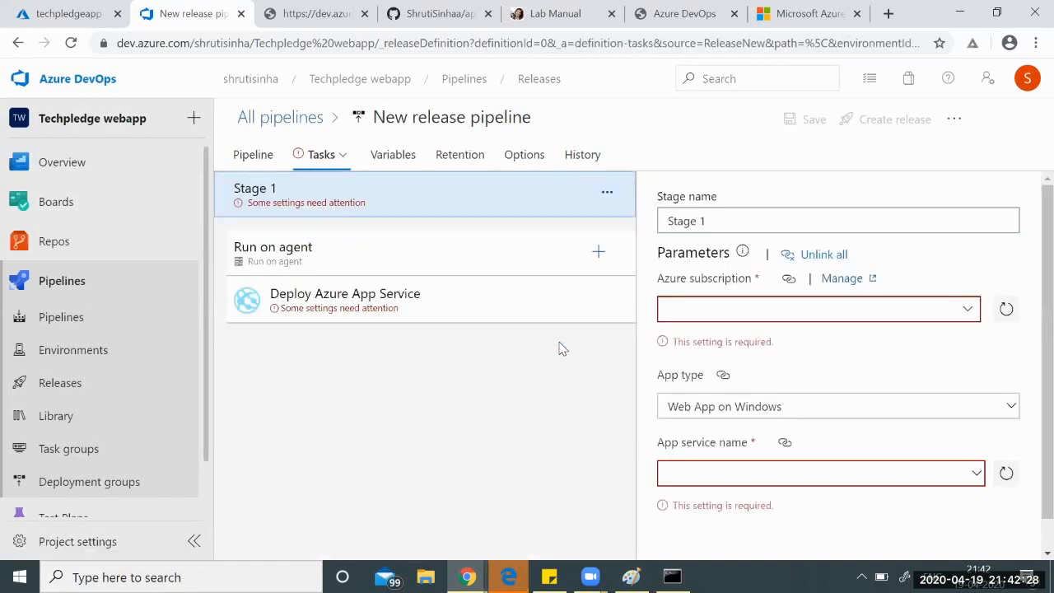
click(689, 306)
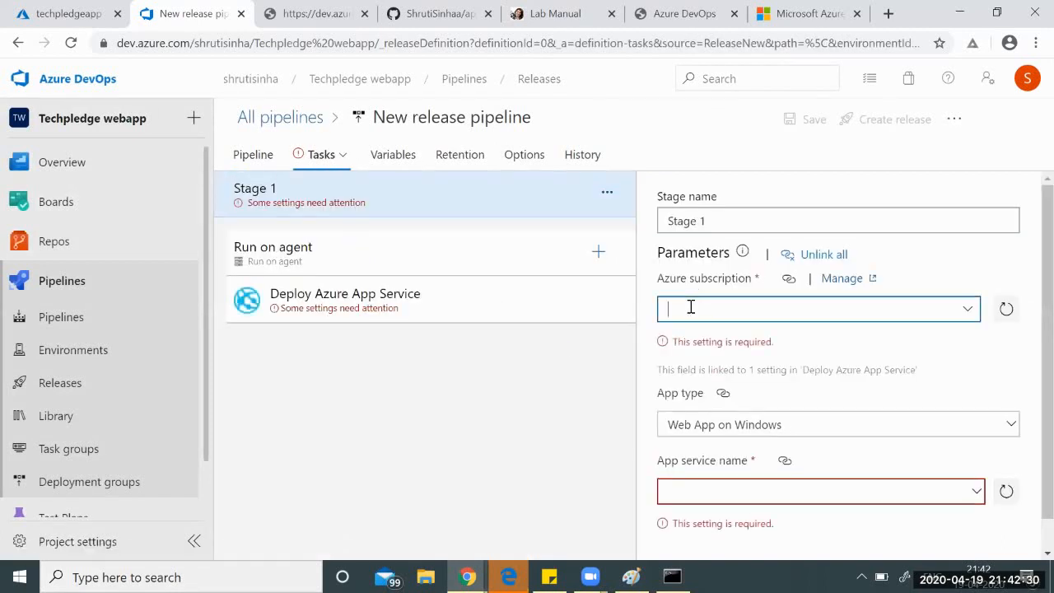
click(968, 308)
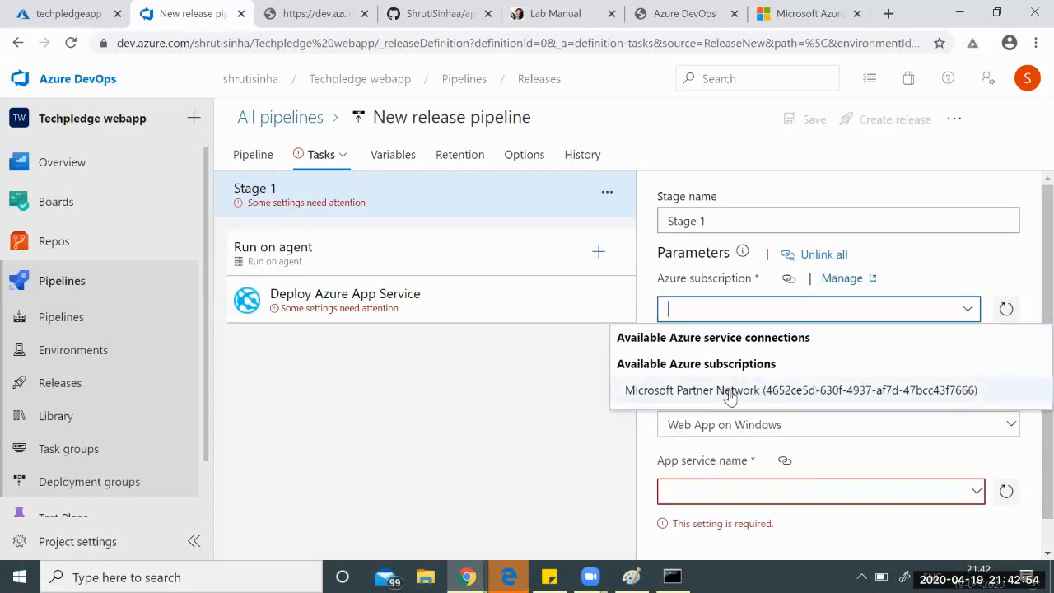
click(729, 392)
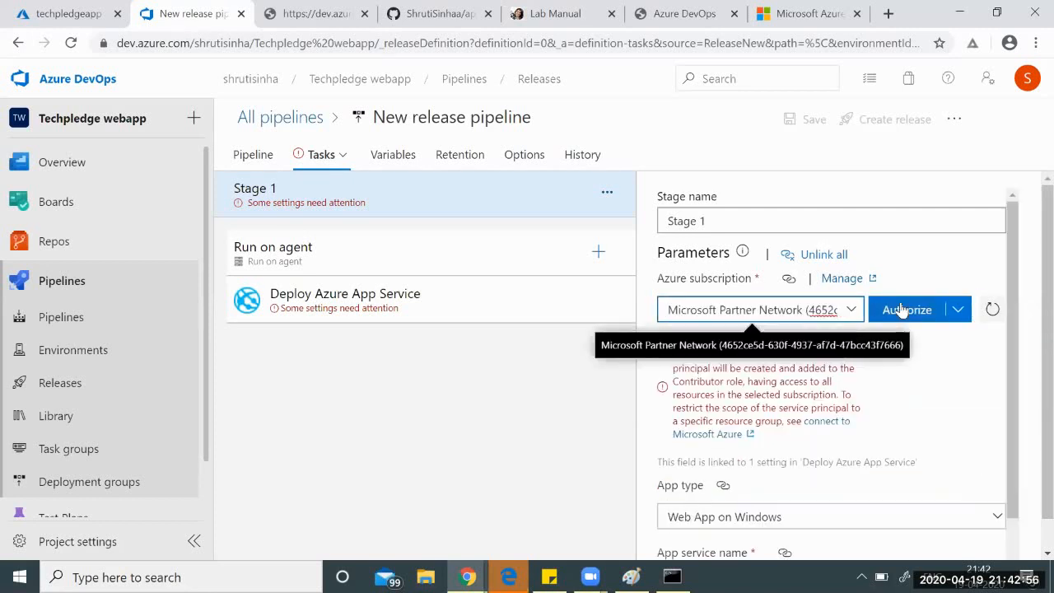
click(902, 310)
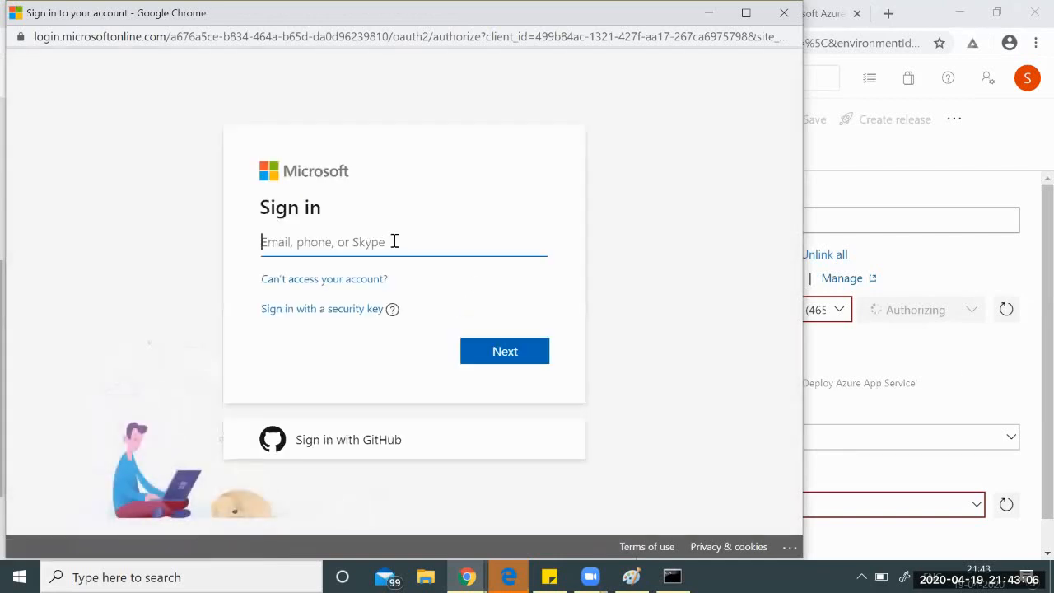
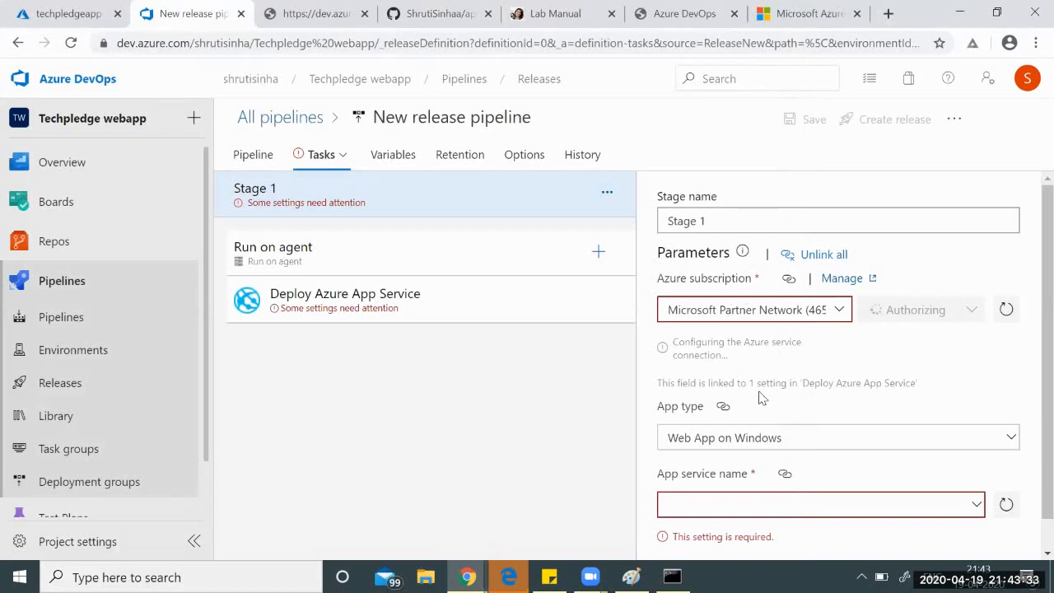
scroll(759, 397, down, 1)
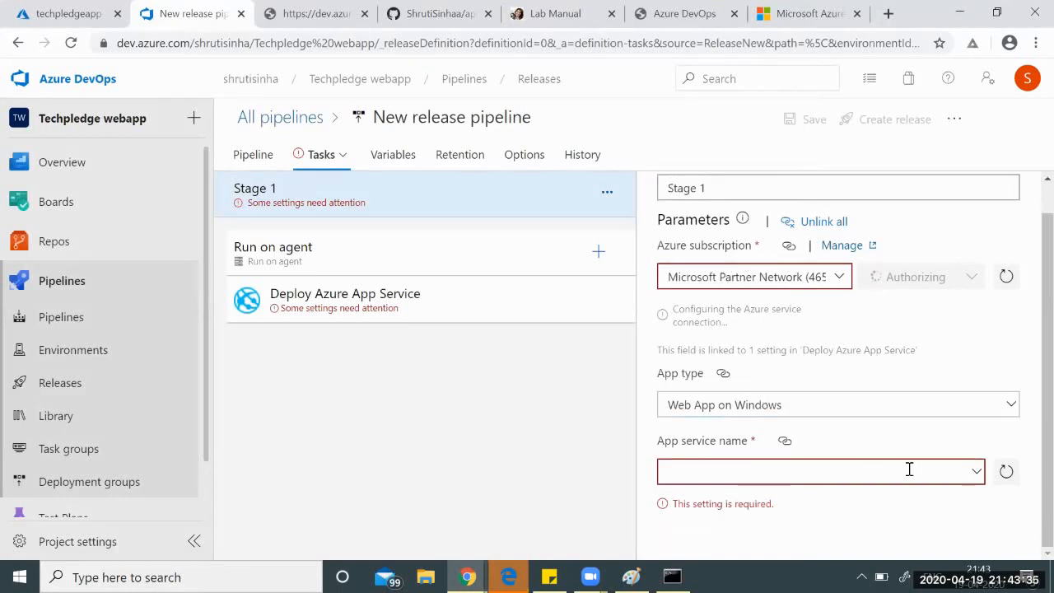
Select techpledgeapp as Stage 1's App service name, clearing the settings warnings.
click(977, 473)
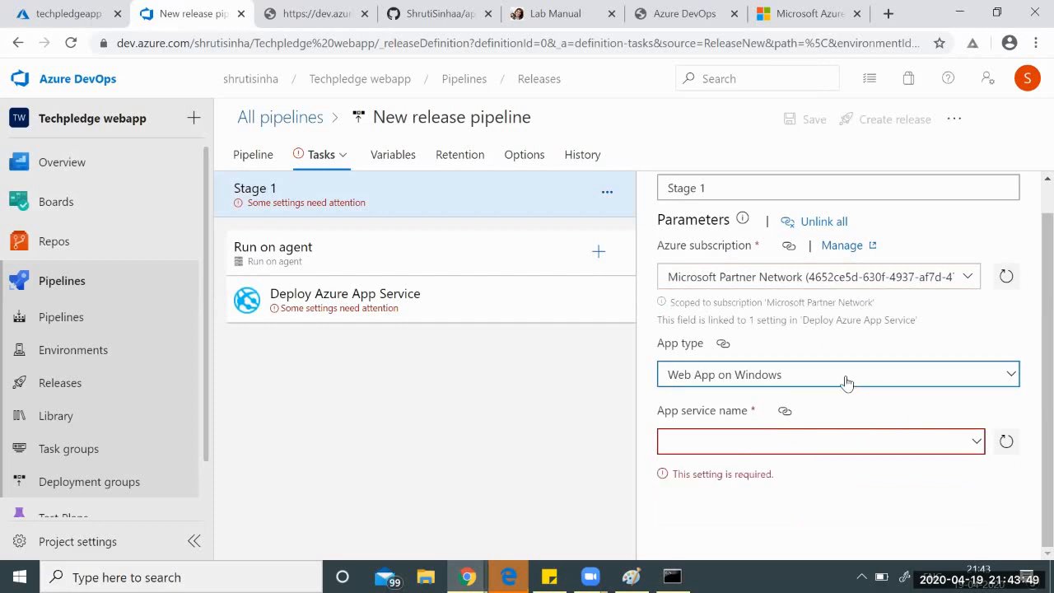
click(974, 443)
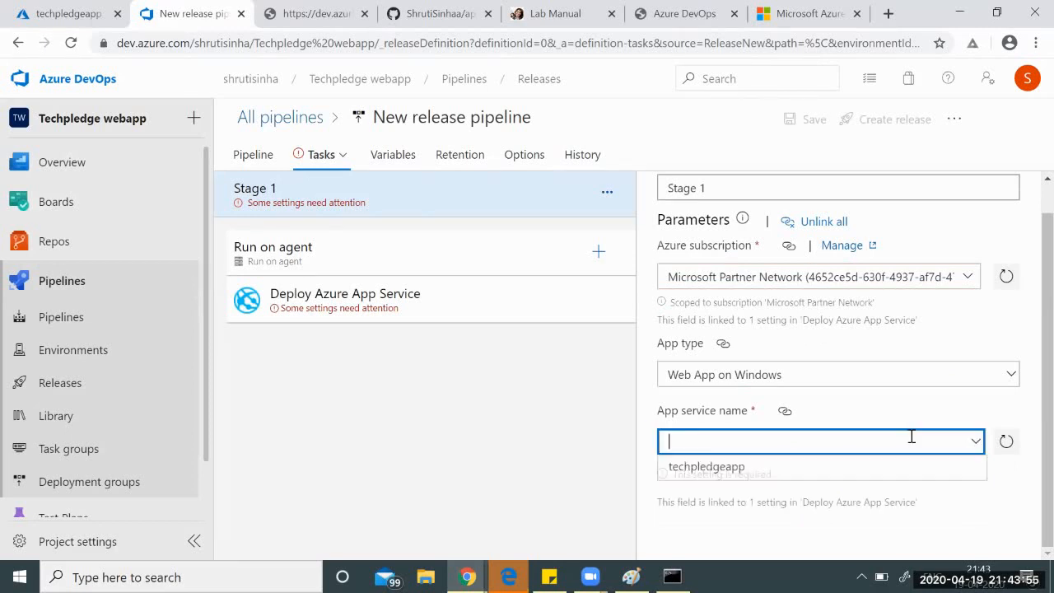
click(697, 467)
scroll(894, 395, up, 1)
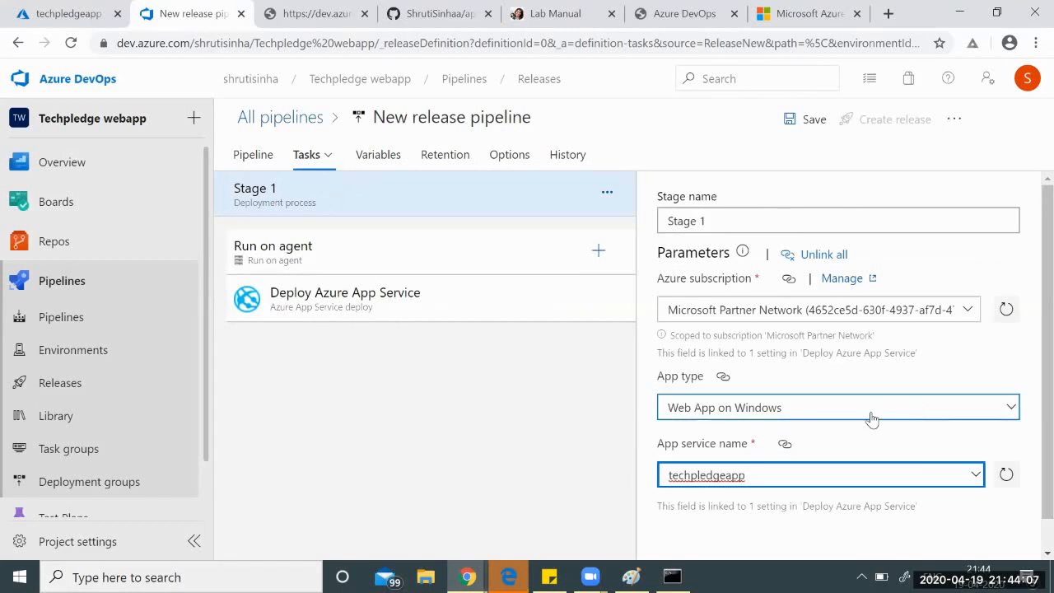
scroll(1031, 369, down, 1)
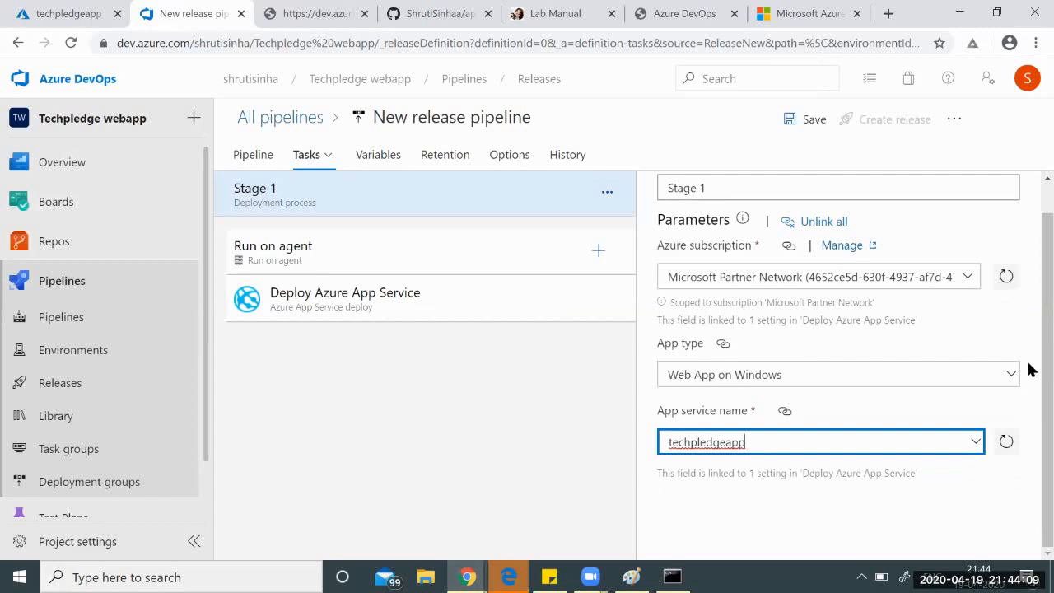
scroll(1031, 370, up, 1)
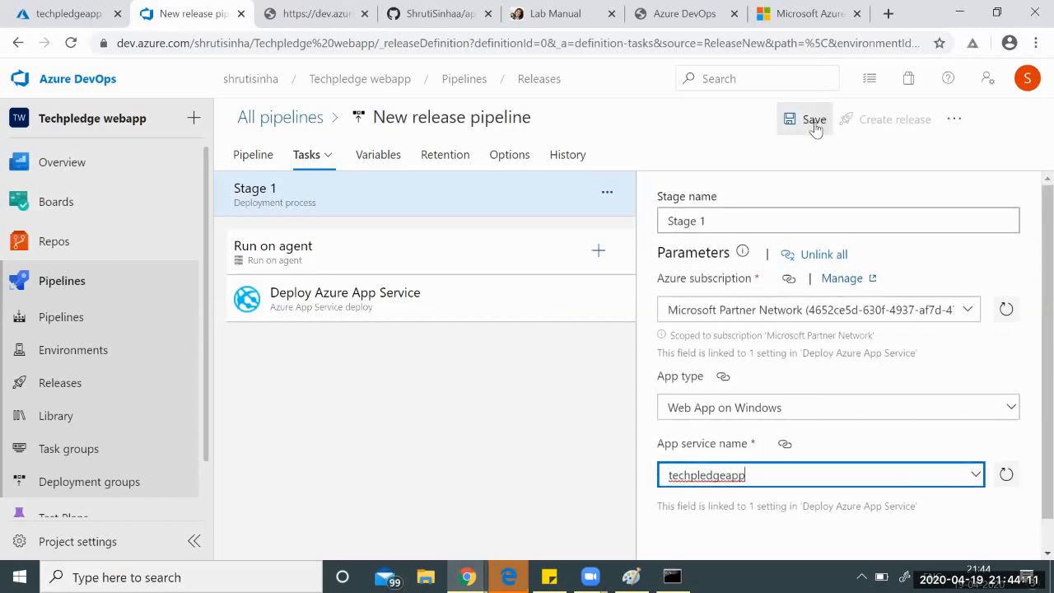
Save the release pipeline and start a new release with Stage 1 manually triggered.
click(812, 124)
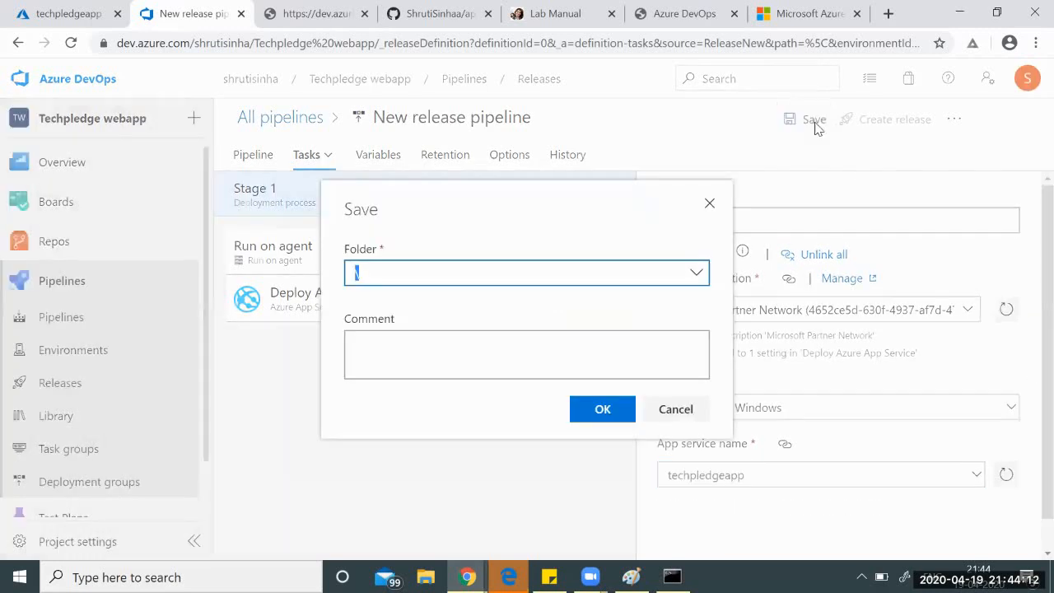
click(611, 414)
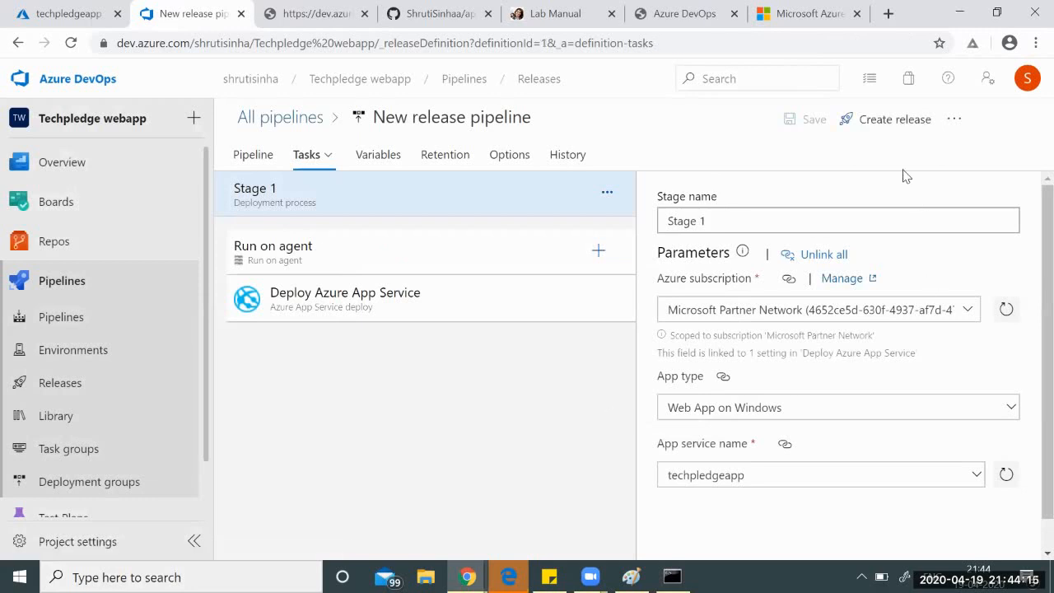
click(877, 125)
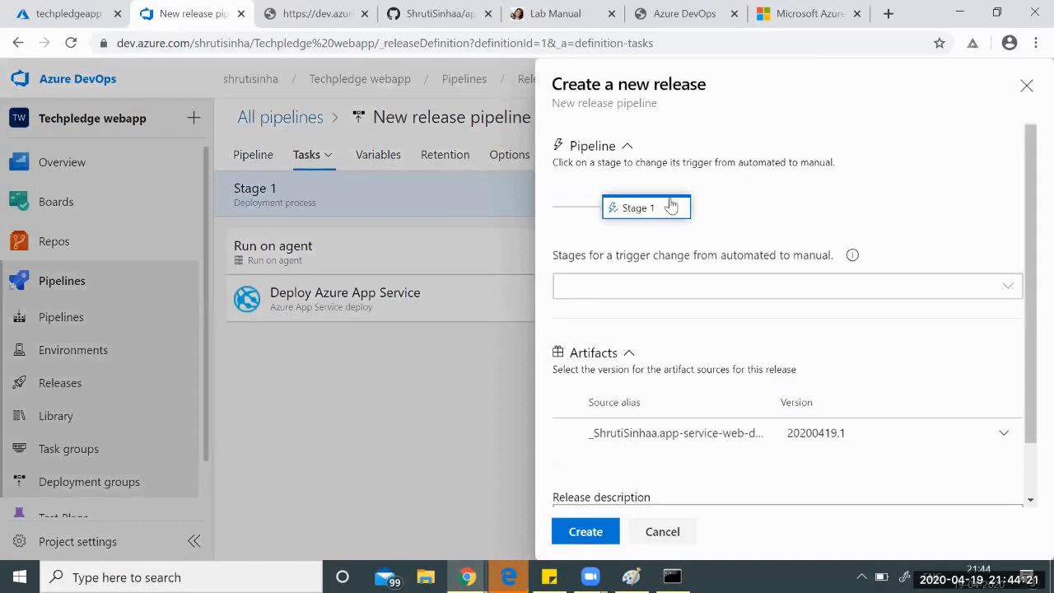
click(751, 293)
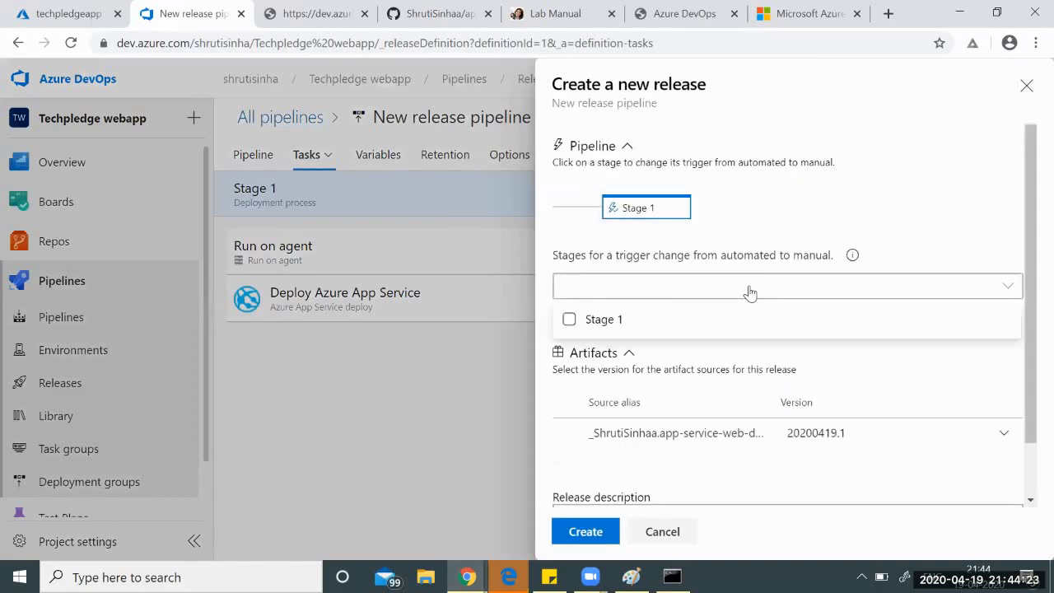
click(618, 321)
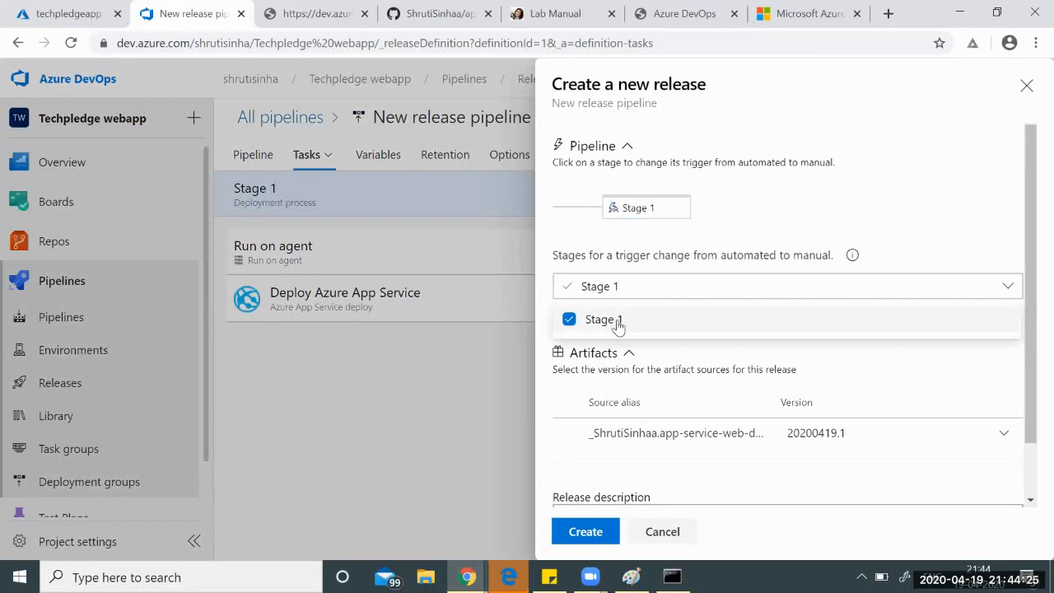
click(890, 365)
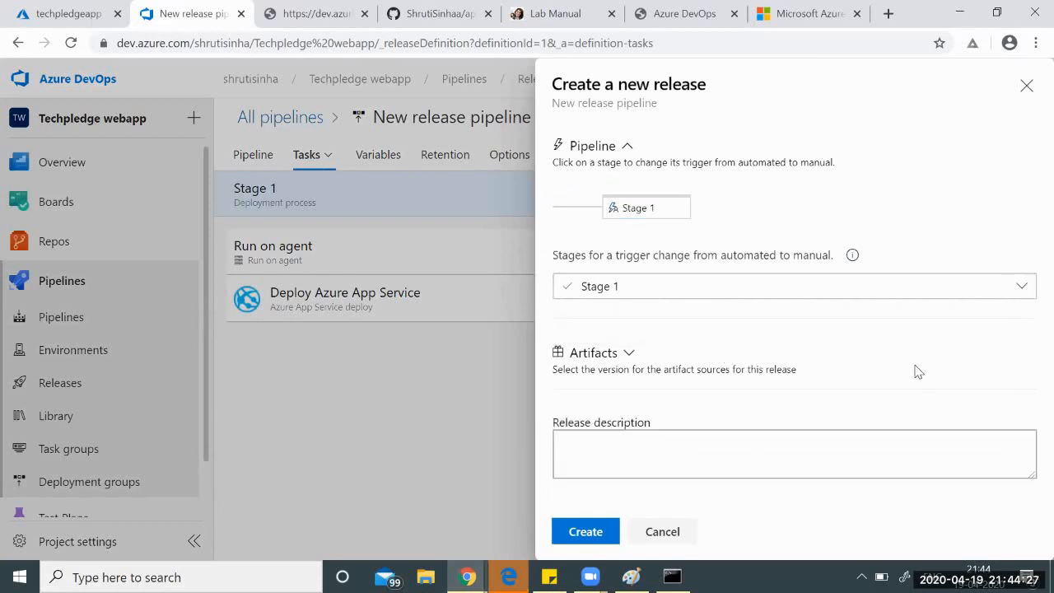
click(630, 356)
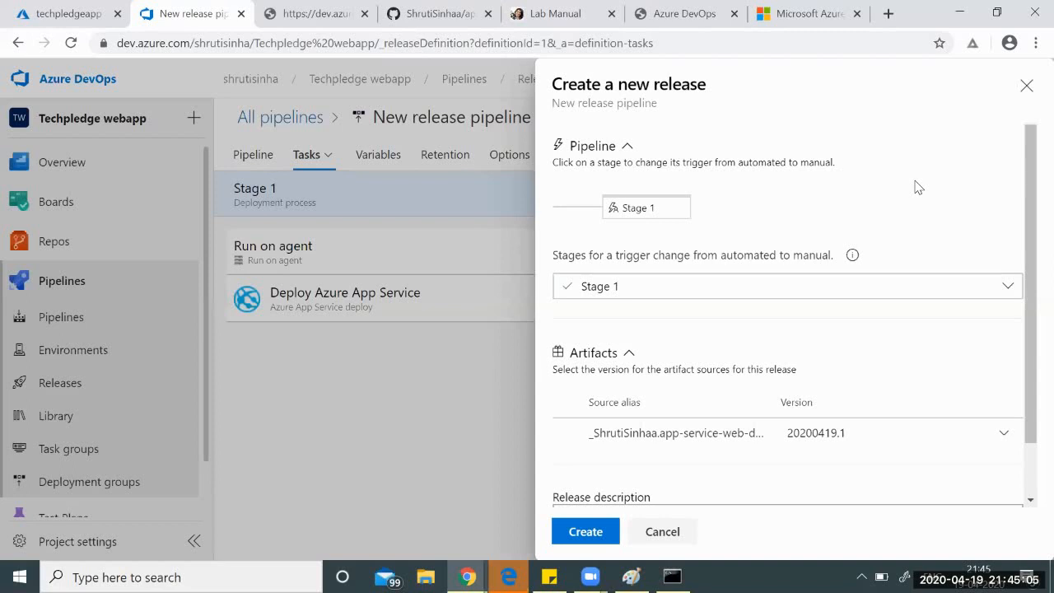
Create Release-1 from version 20200419.1 described 'It is the First version of my app'.
click(1004, 438)
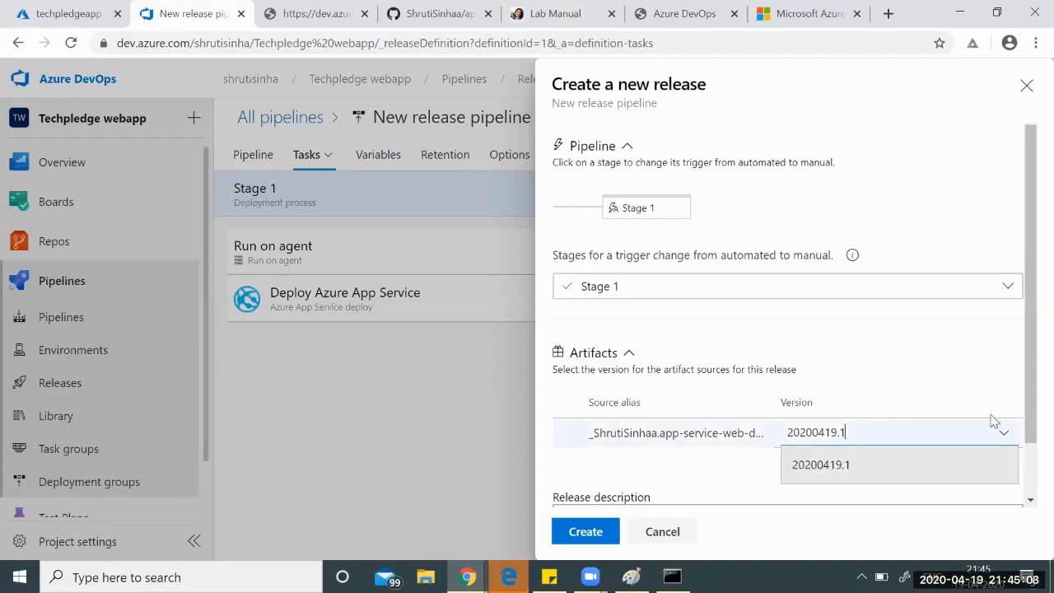
click(972, 395)
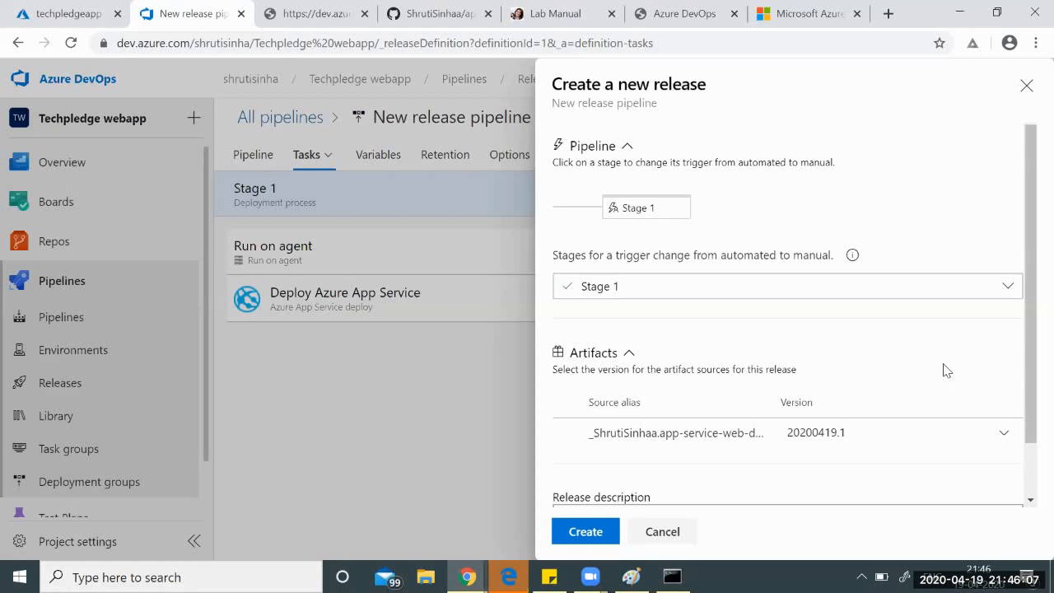
scroll(946, 370, down, 2)
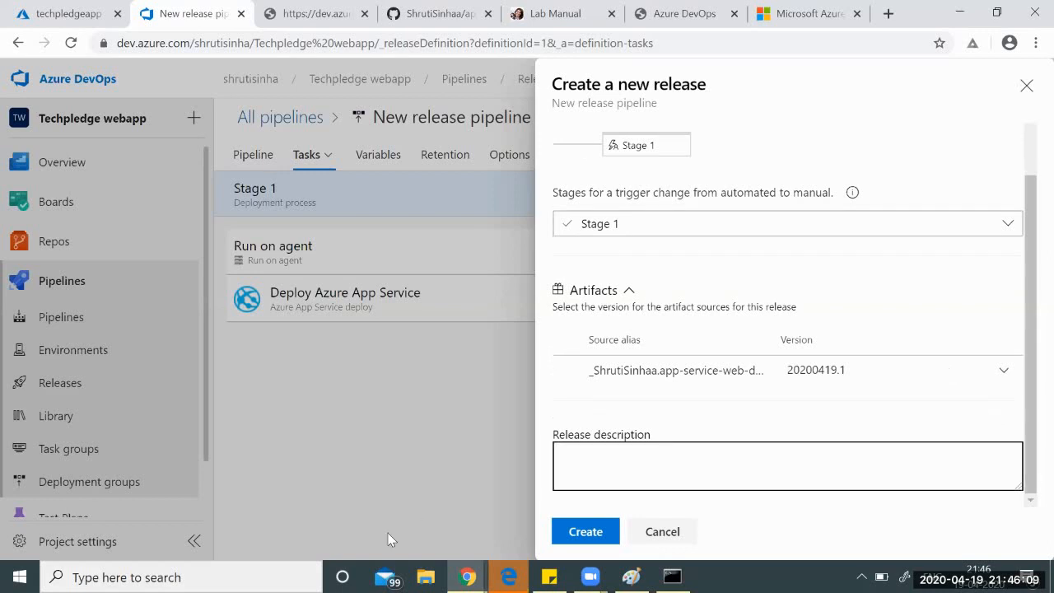
click(636, 460)
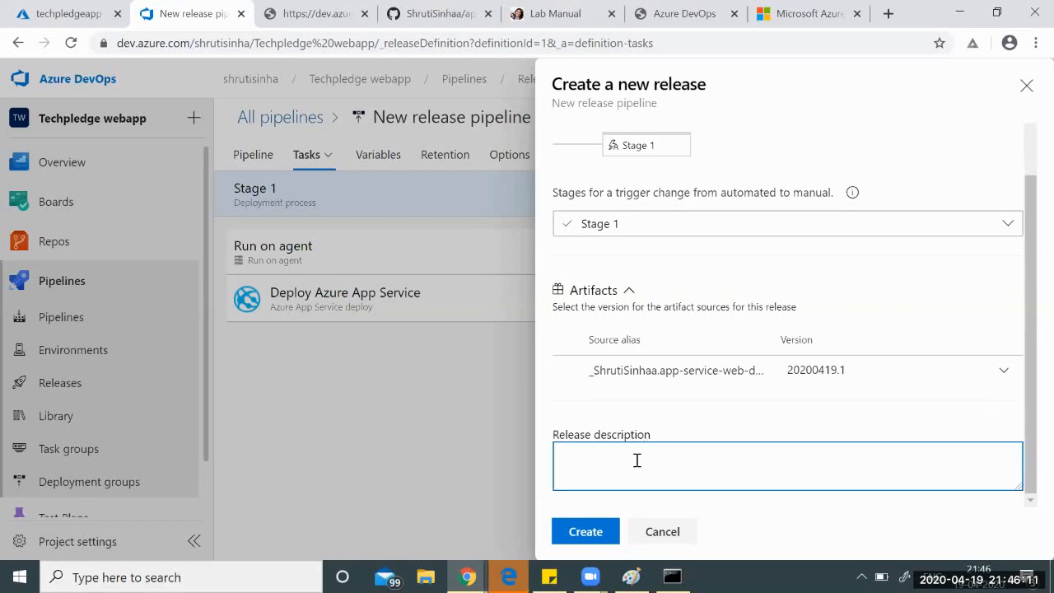
text(Itv is the First version of my app)
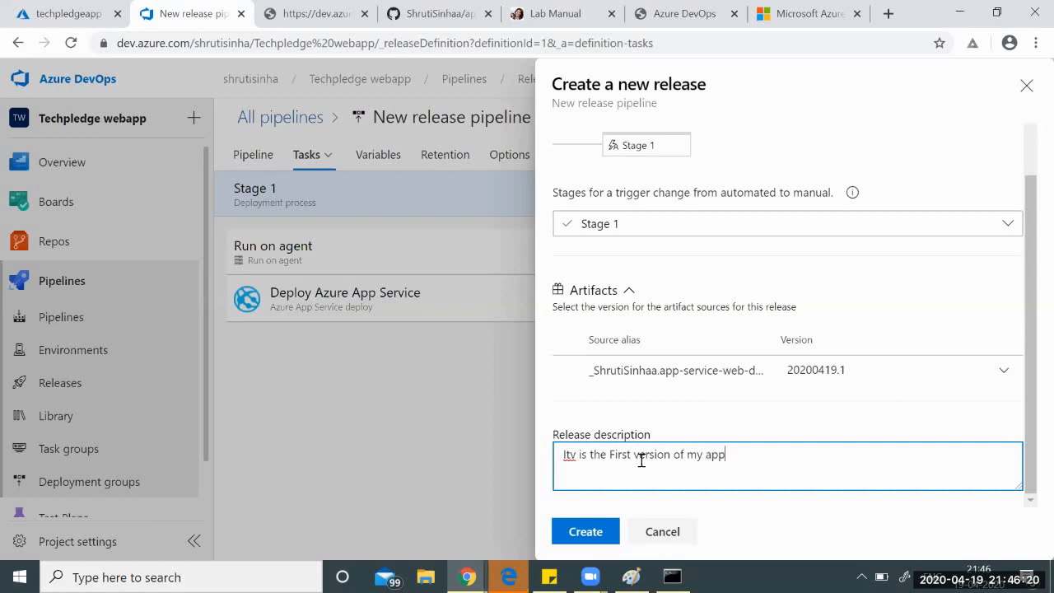
click(576, 455)
key(BackSpace)
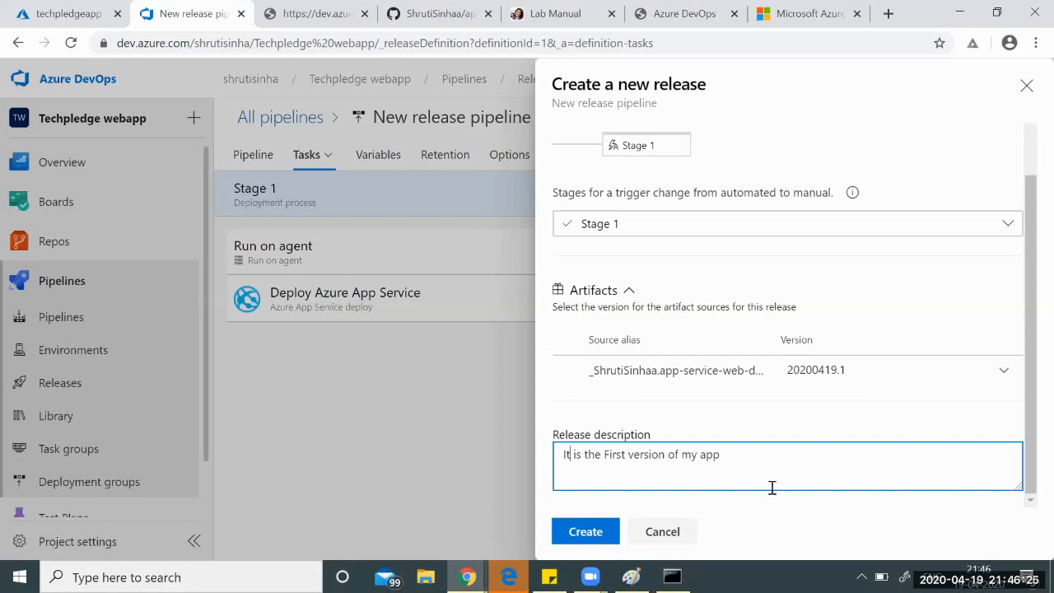
click(598, 537)
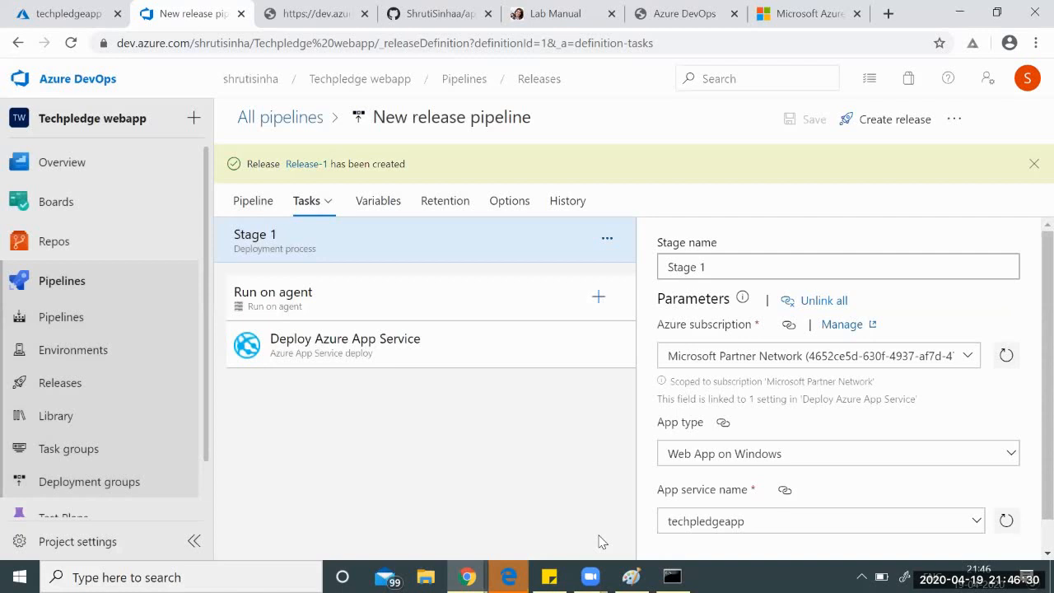
Inspect Stage 1's Deploy Azure App Service task and its vs2017-win2016 agent job settings.
click(321, 353)
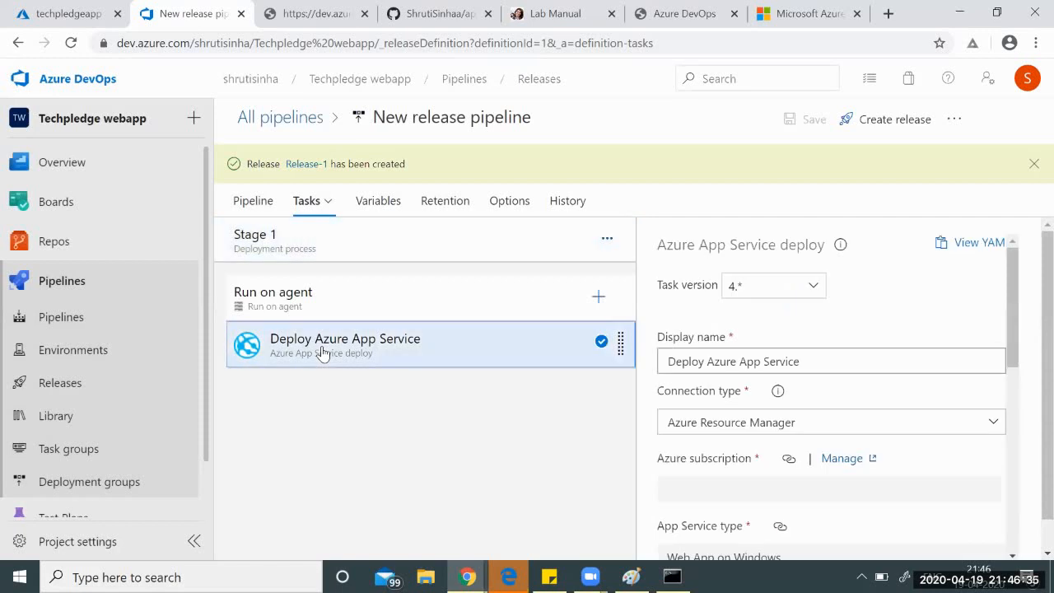
click(289, 296)
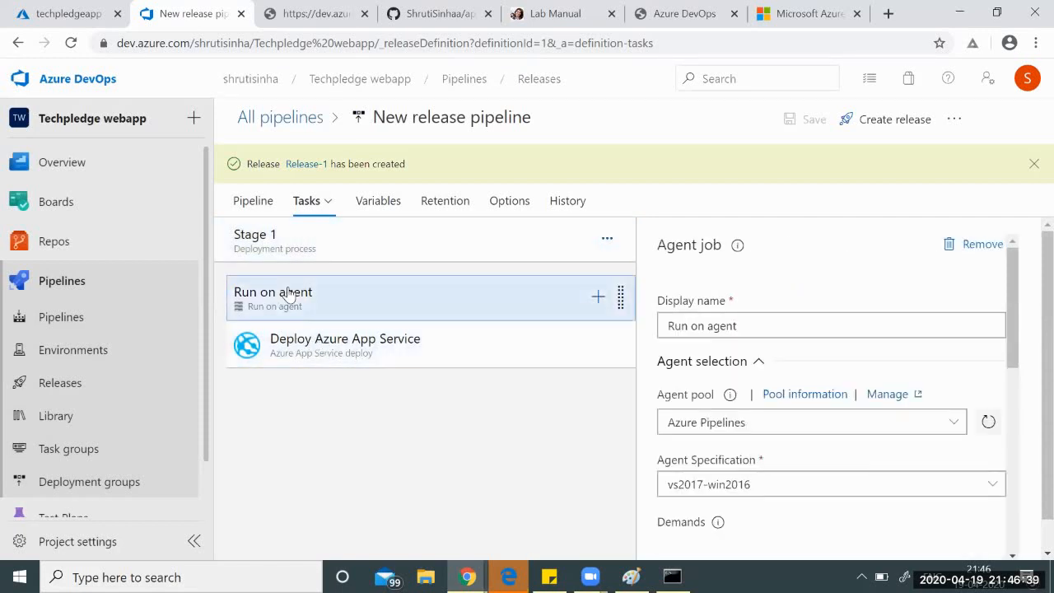
scroll(776, 329, down, 5)
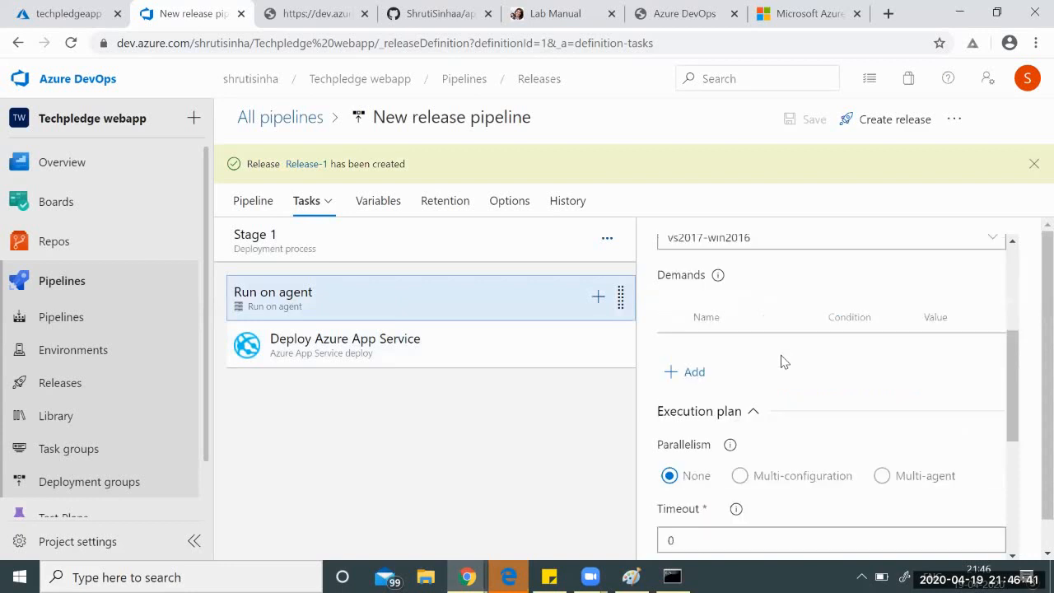
scroll(777, 356, down, 4)
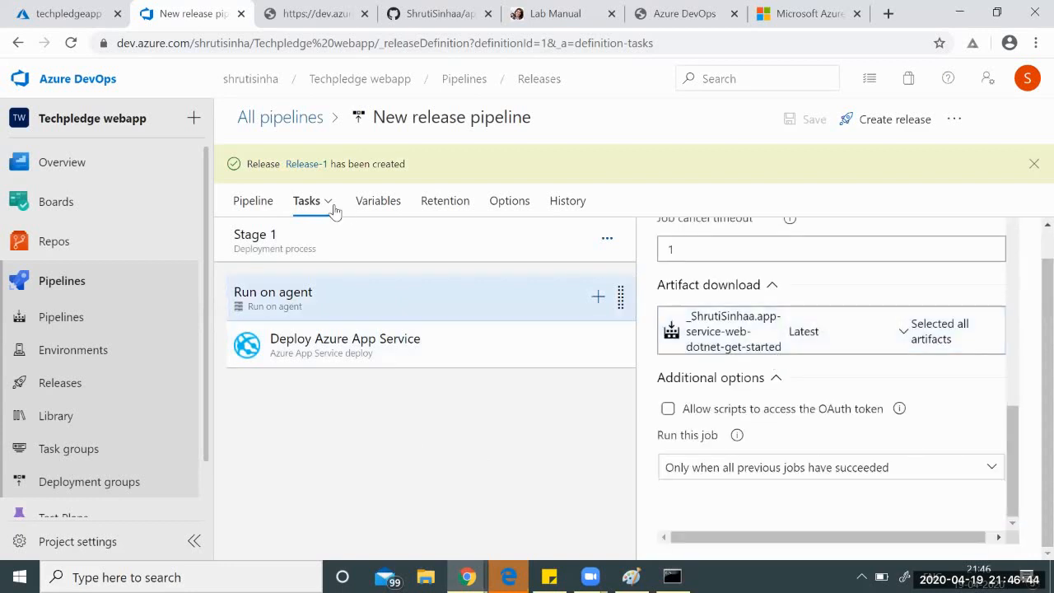
mouse_move(332, 210)
click(308, 246)
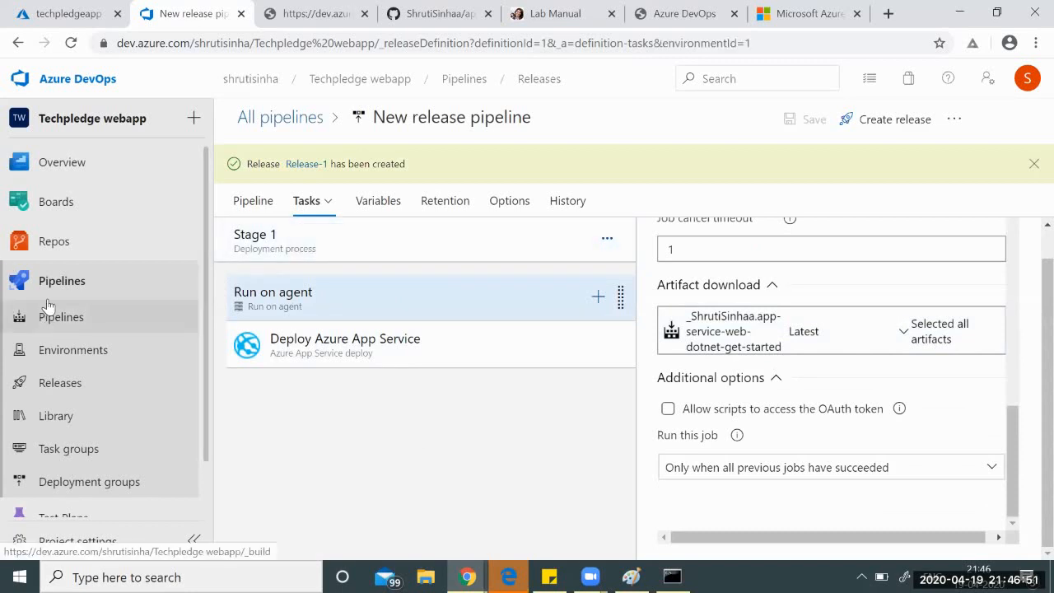
Open Release-1 from the Releases list and view Stage 1's not-yet-deployed logs.
click(62, 385)
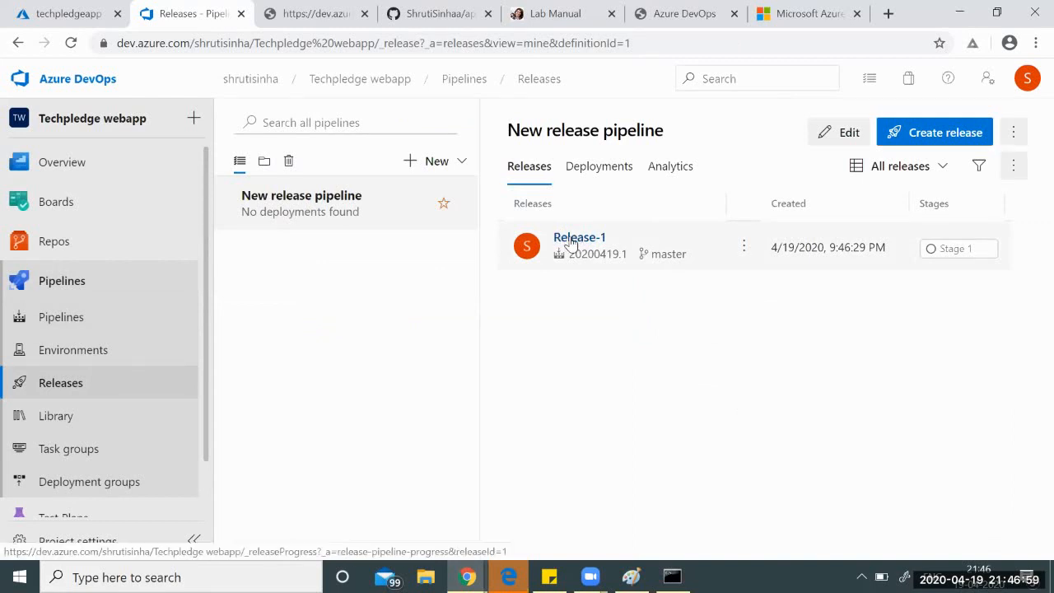
click(570, 240)
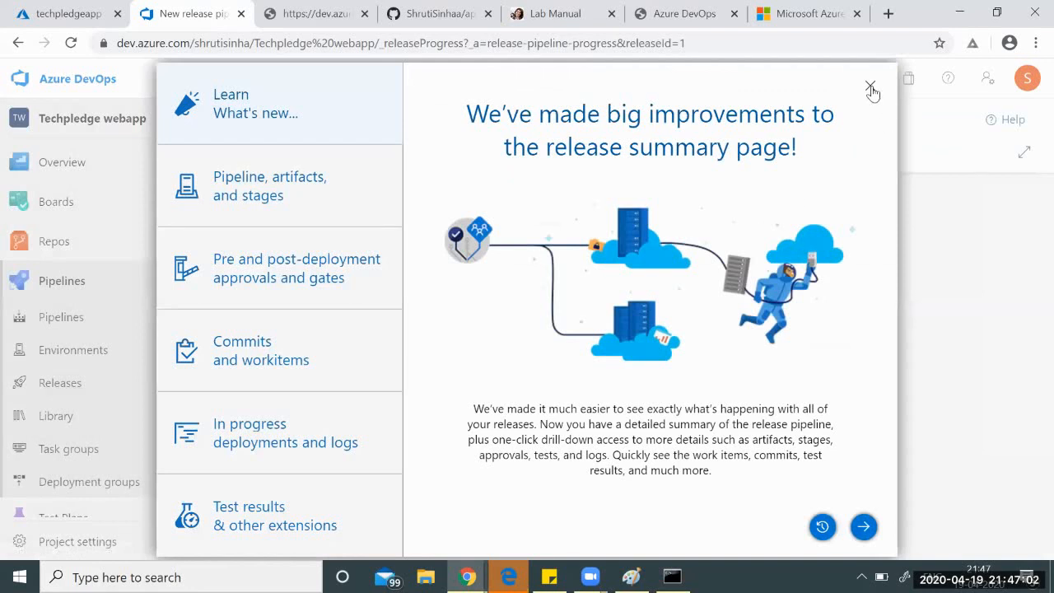
click(869, 86)
mouse_move(576, 328)
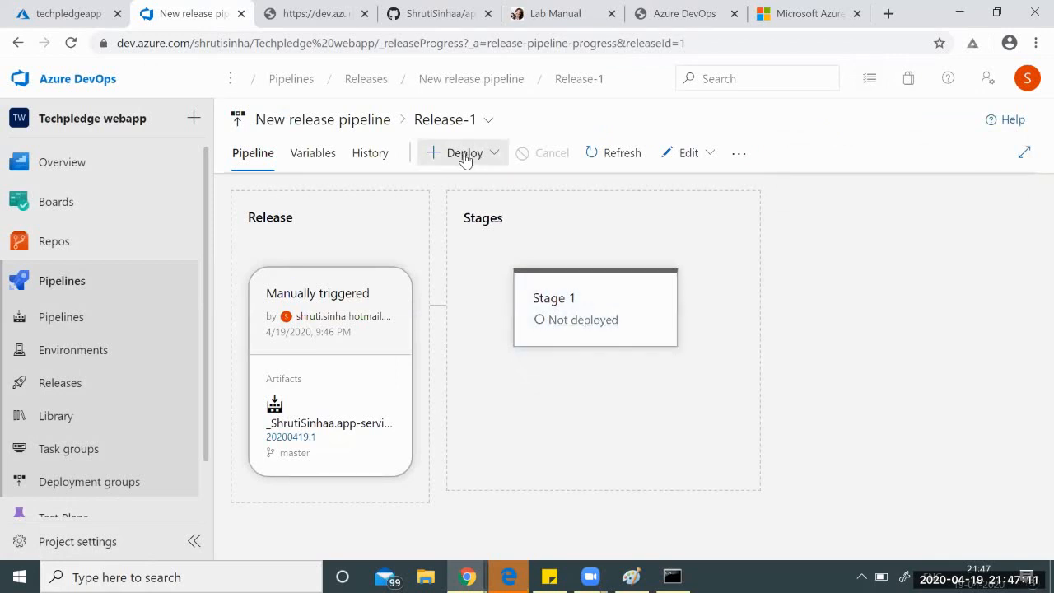
click(544, 318)
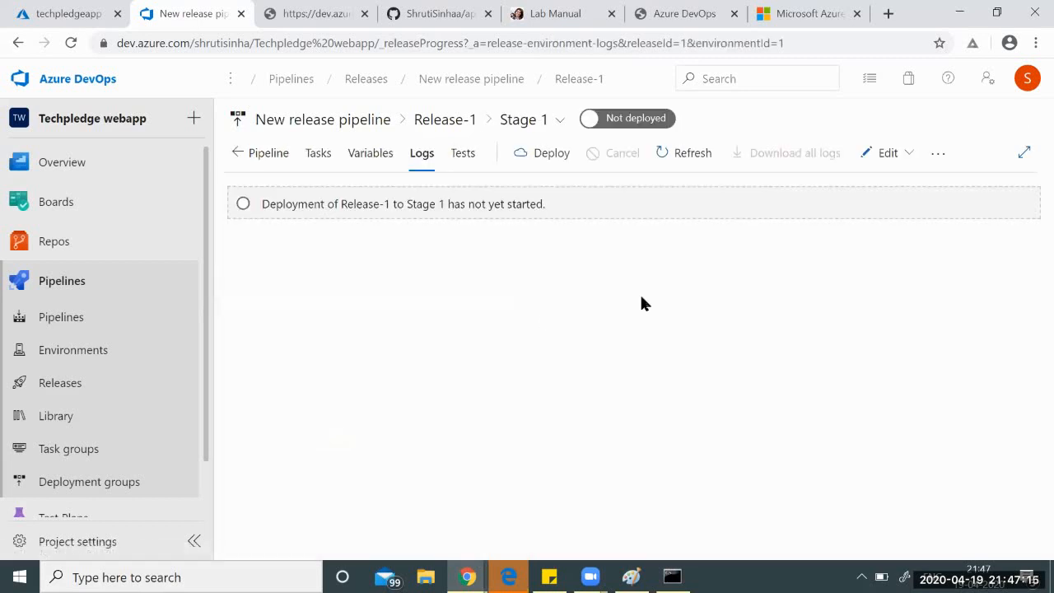
Start a Stage 1 deployment and type its comment, correcting 'with' and 'Artifact'.
click(551, 155)
click(576, 407)
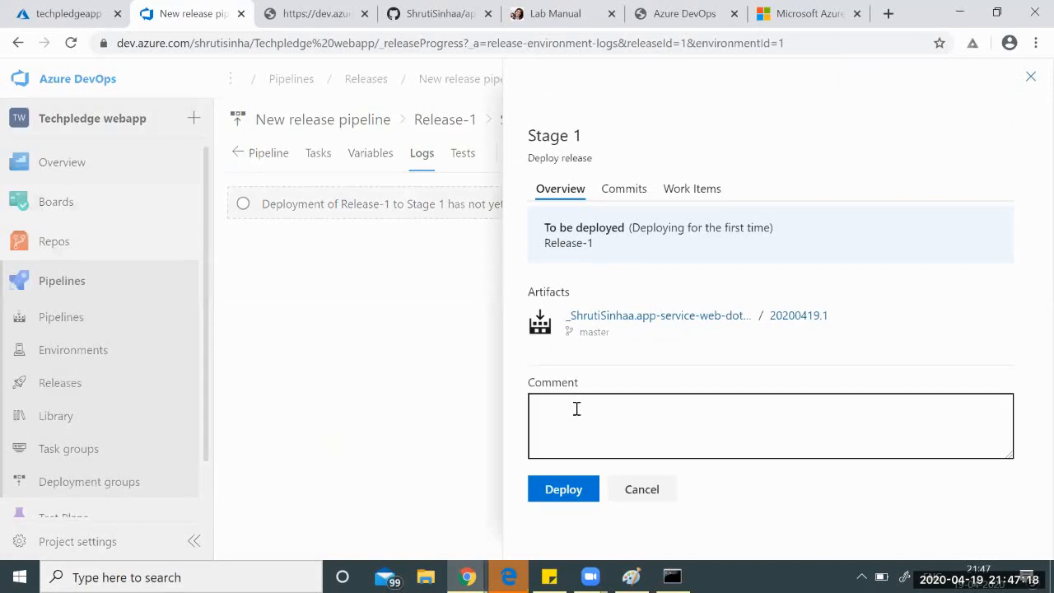
text(Dep)
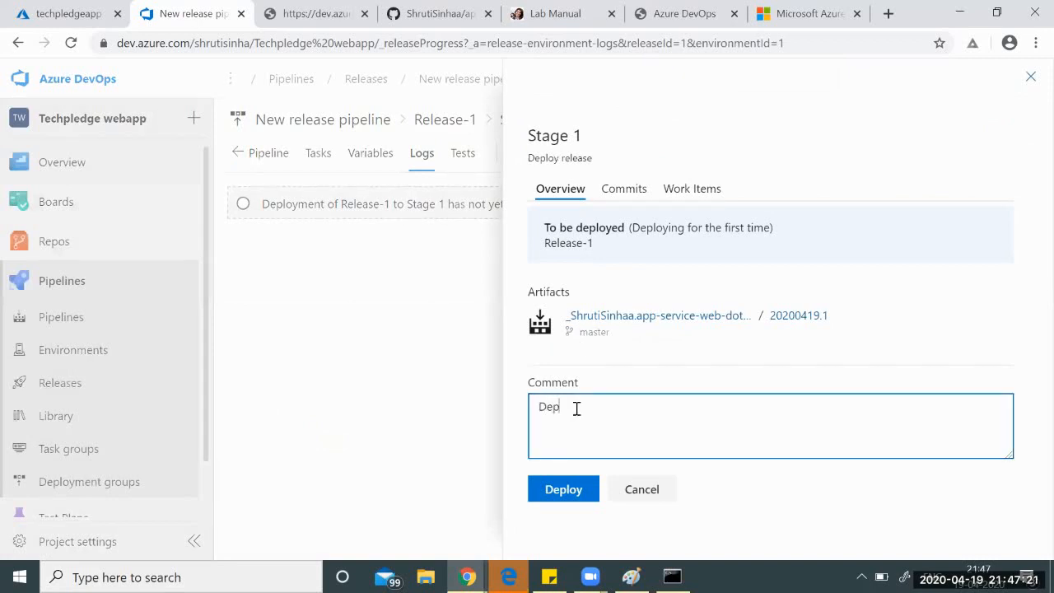
text(loyment withg Aetifact 1 and )
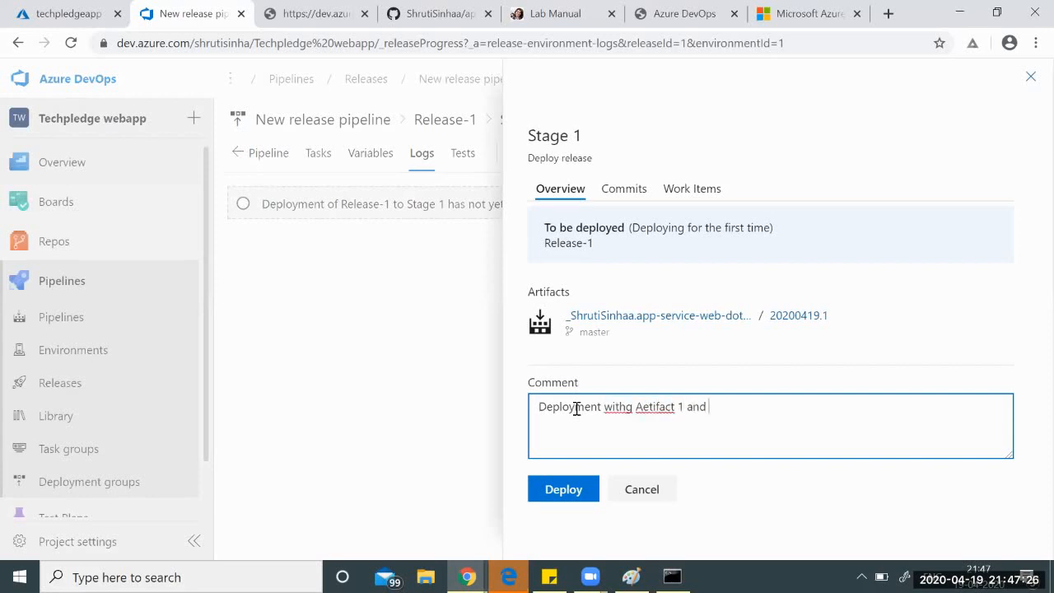
text(relaesse 1)
right_click(616, 402)
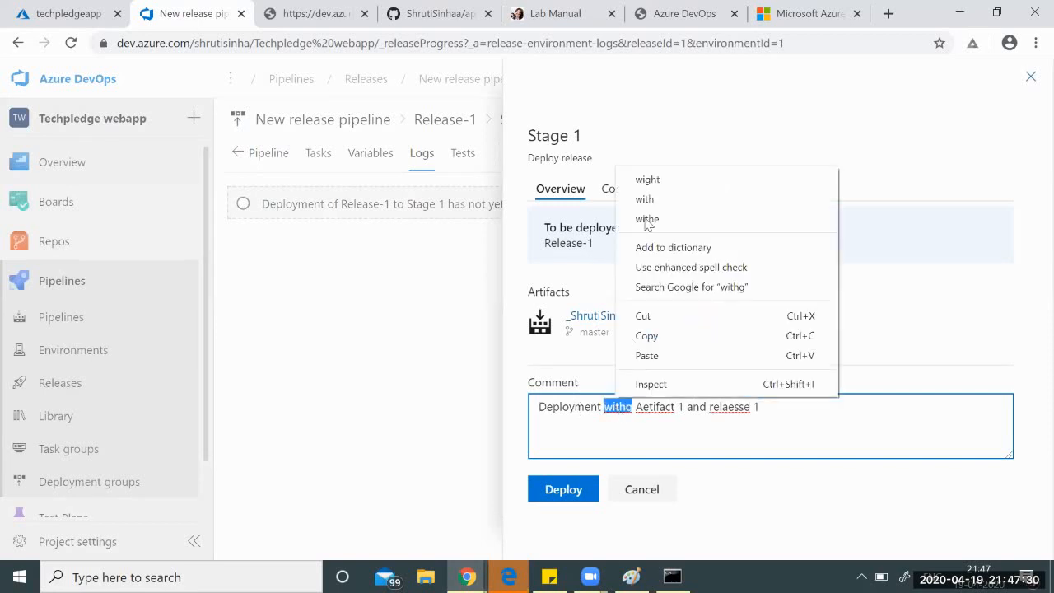
click(649, 202)
right_click(650, 406)
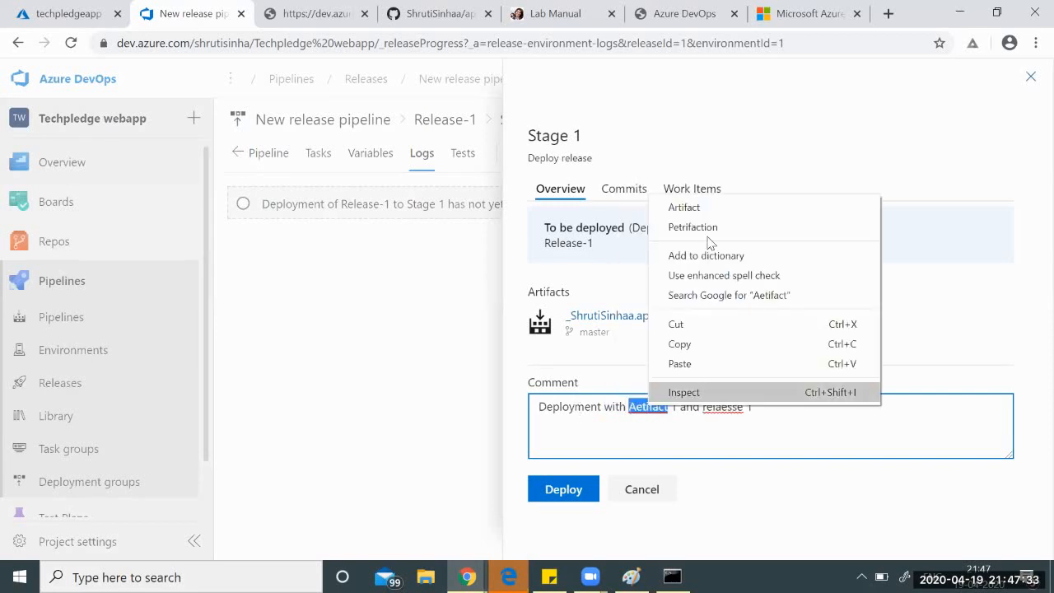
click(683, 205)
Fix 'release' so the comment reads 'Deployment with Artifact 1 and release 1', then deploy.
right_click(715, 403)
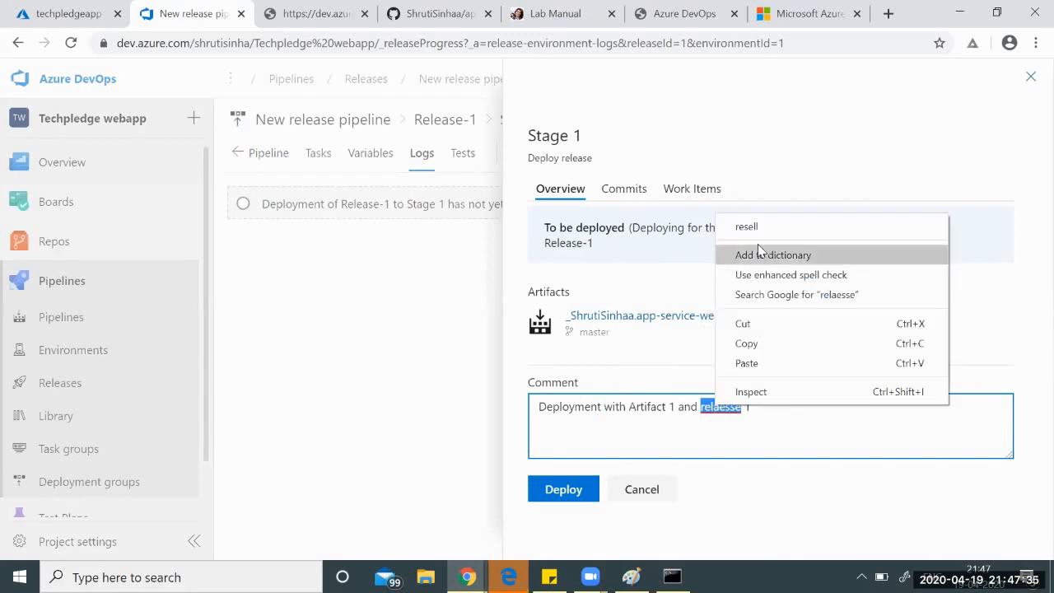
key(Escape)
click(727, 420)
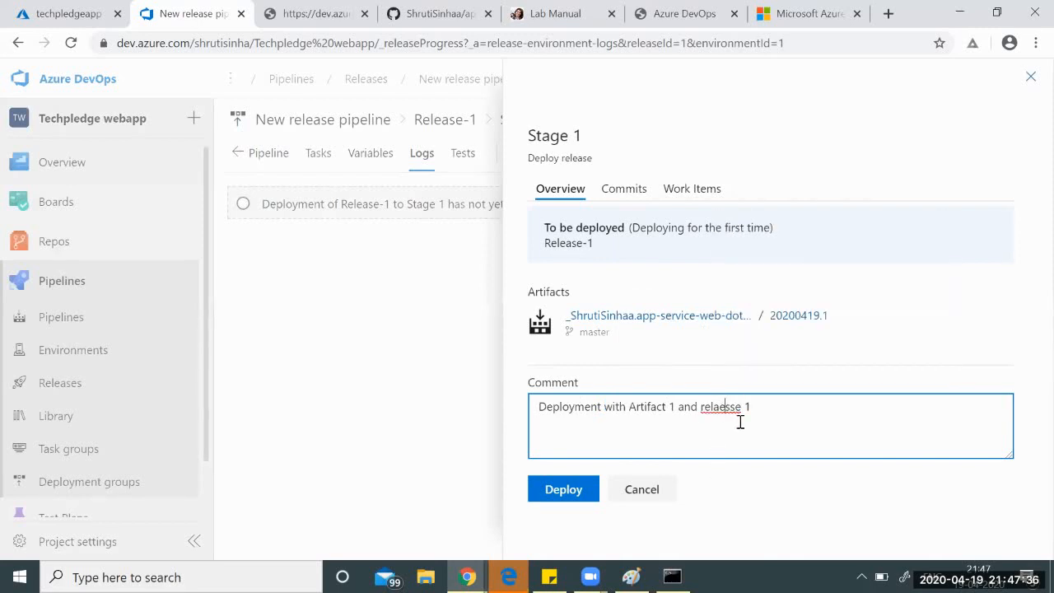
key(BackSpace)
key(BackSpace)
key(BackSpace)
text(ea)
key(Delete)
click(763, 477)
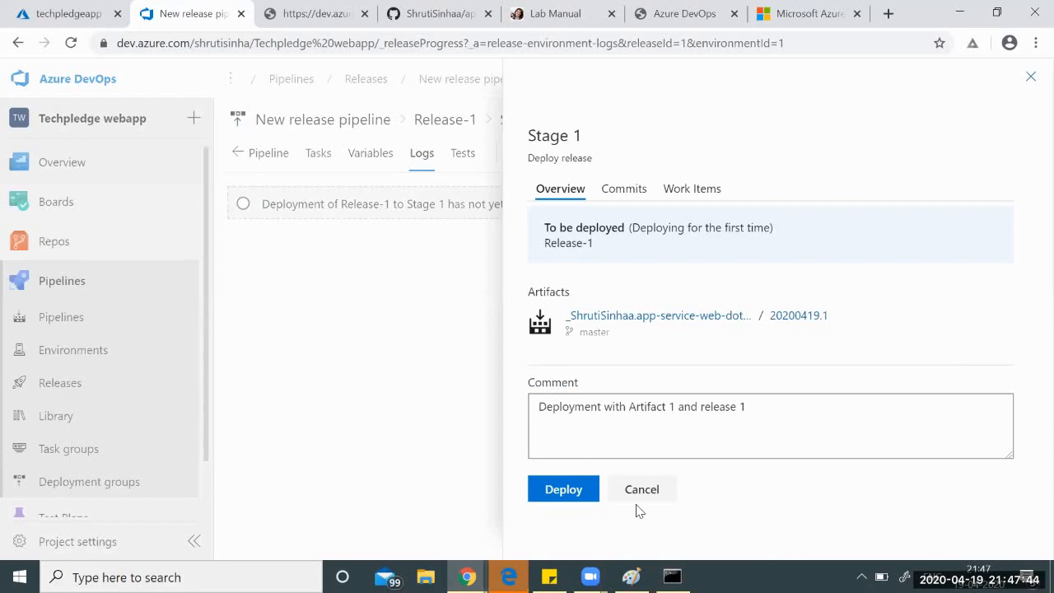
click(550, 494)
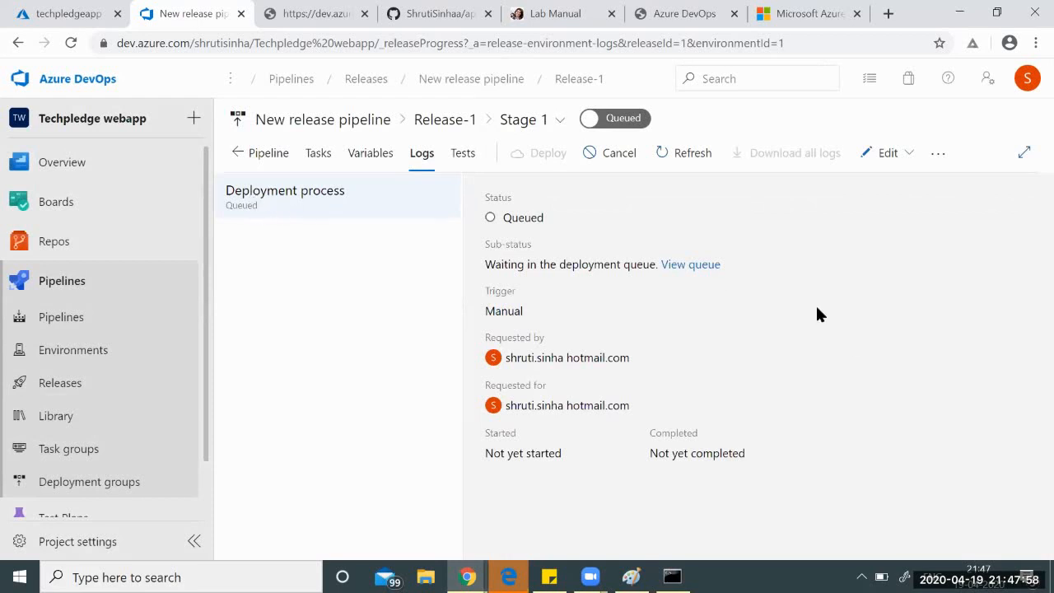
Open the deployment queue and watch Release-1's Stage 1 logs until all steps succeed.
click(696, 266)
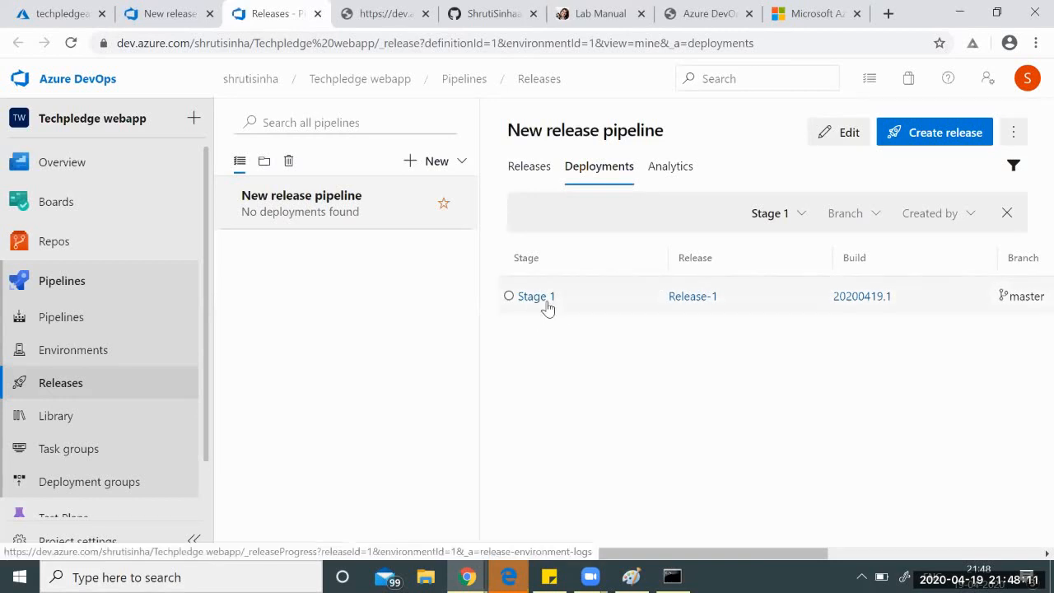
click(548, 304)
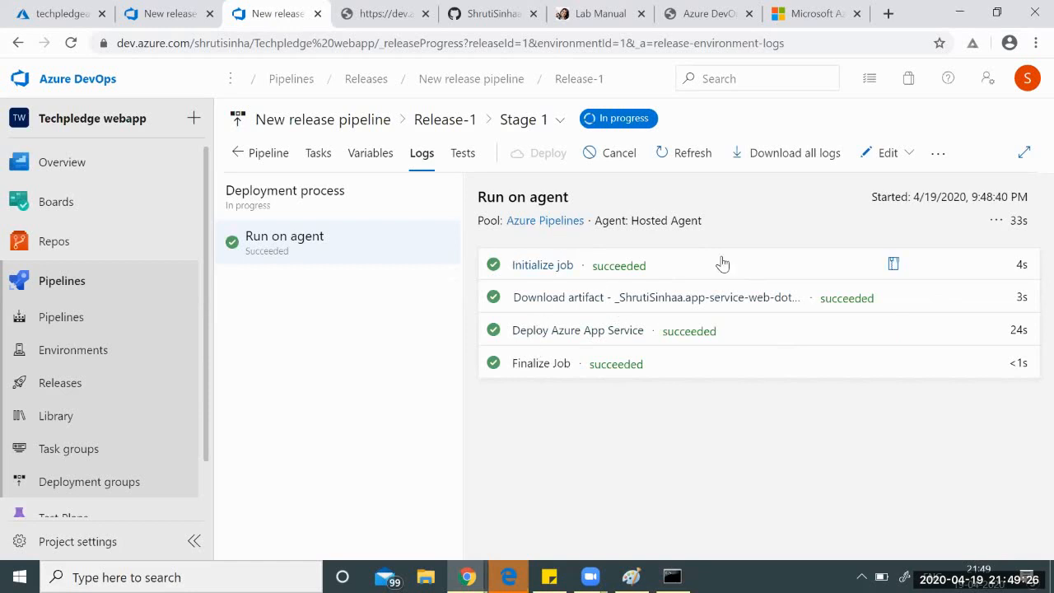
Reload techpledgeapp.azurewebsites.net to show the deployed TechPledge Consulting Service page.
click(809, 8)
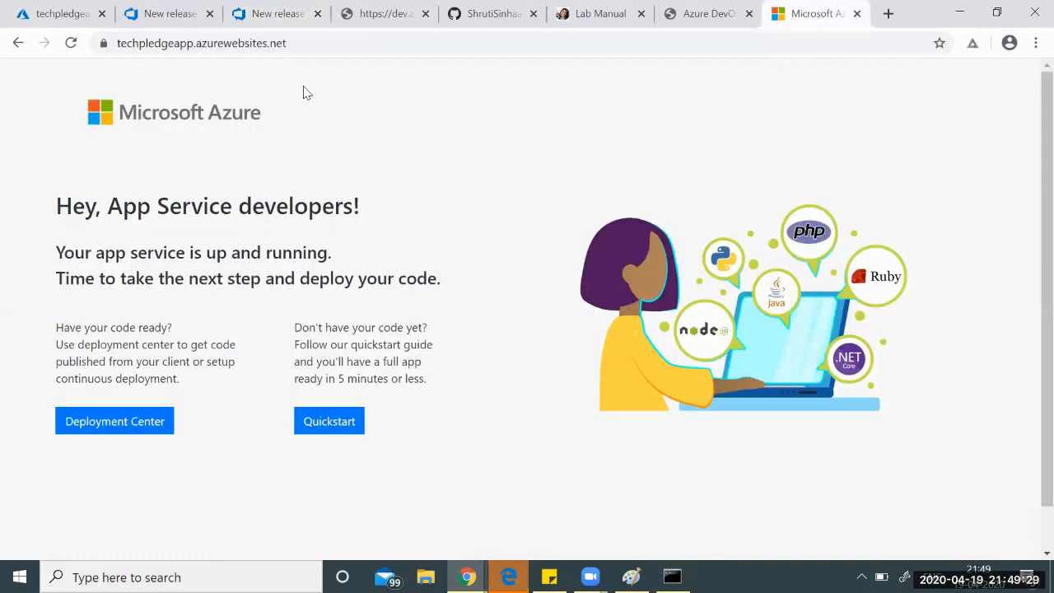
key(ctrl+l)
key(Return)
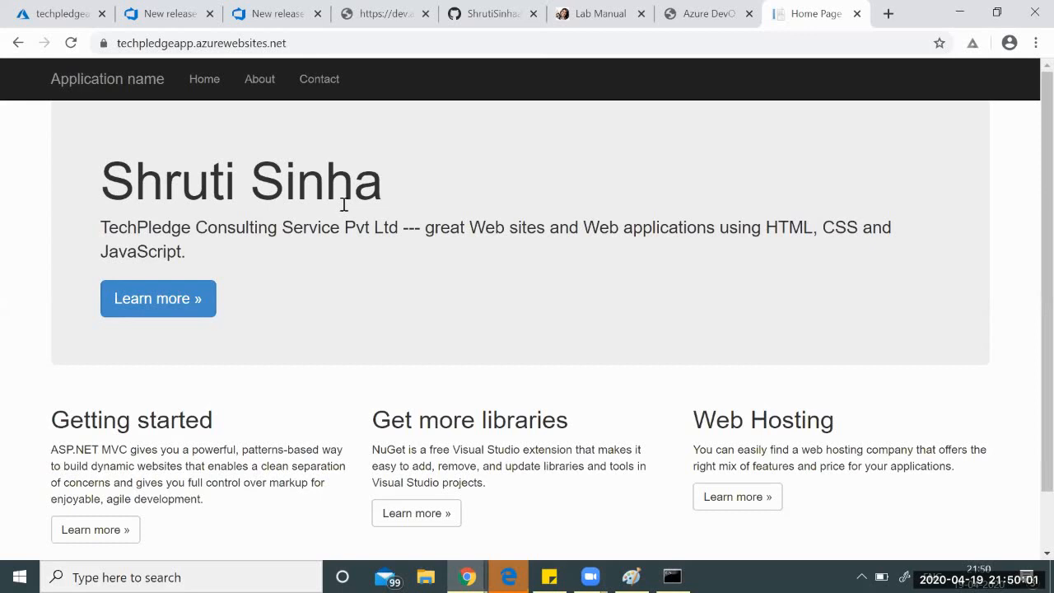
Open aspnet-get-started/Views/Home/Index.cshtml in the forked GitHub repository.
click(484, 10)
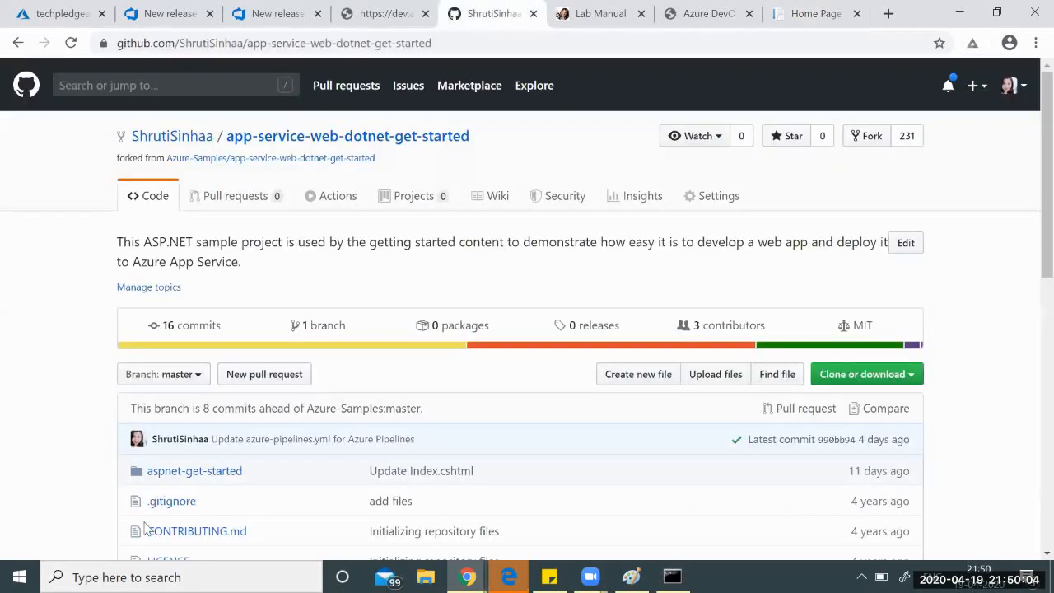
click(181, 475)
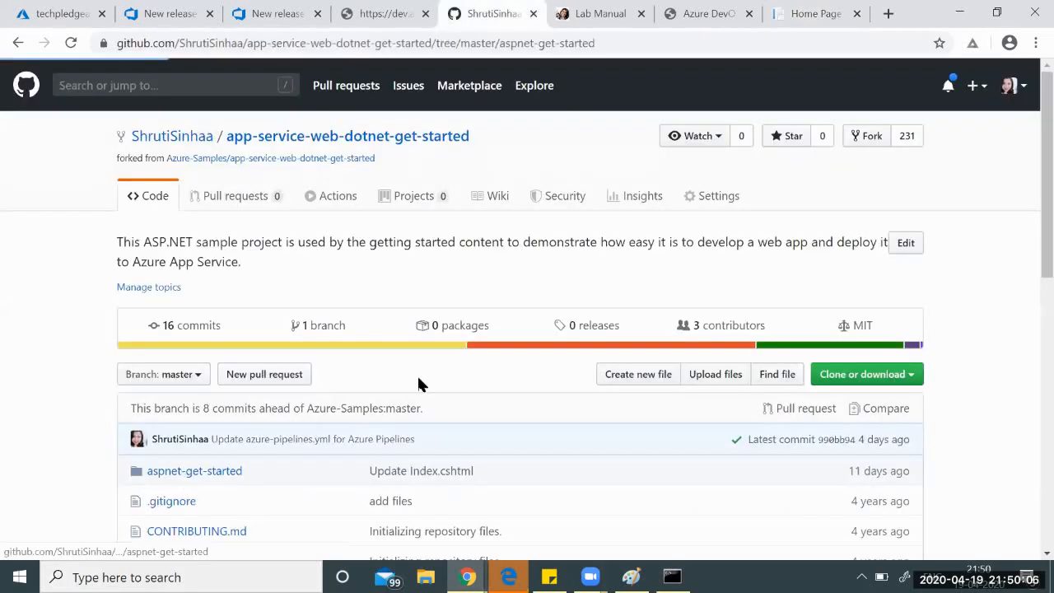
scroll(422, 383, down, 2)
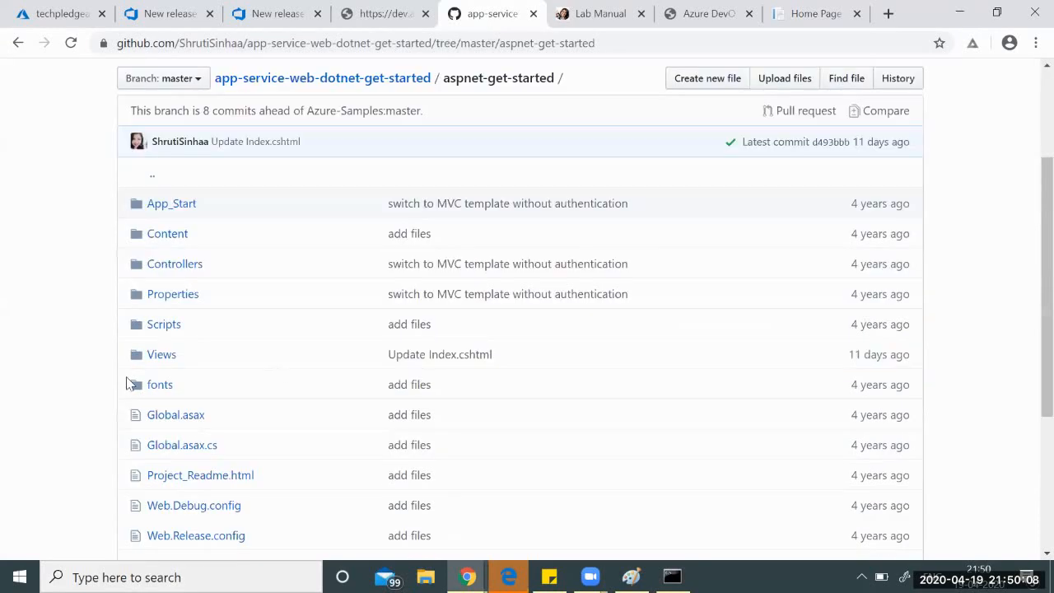
click(162, 359)
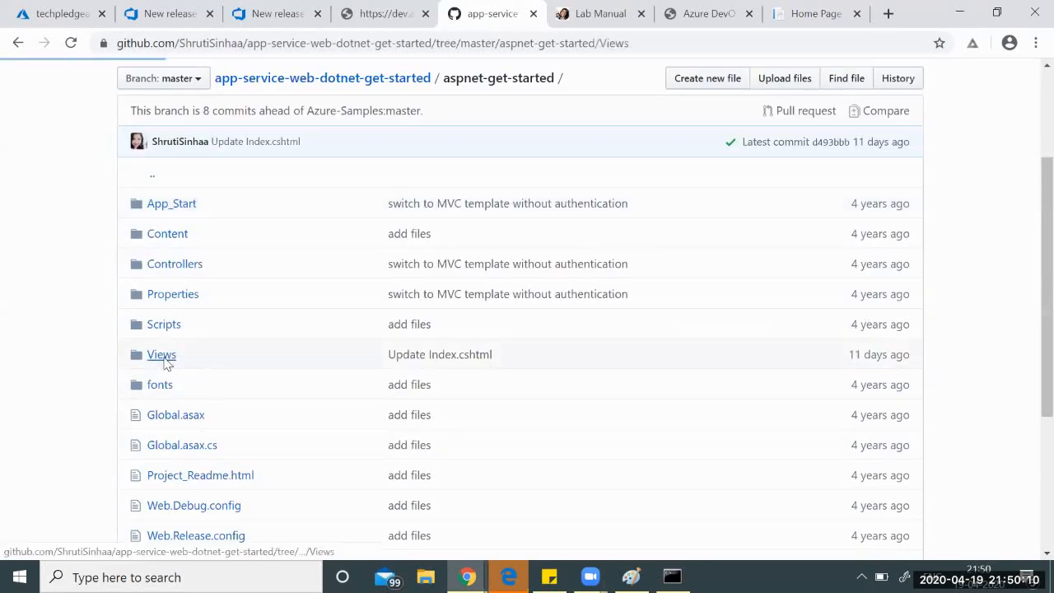
click(161, 370)
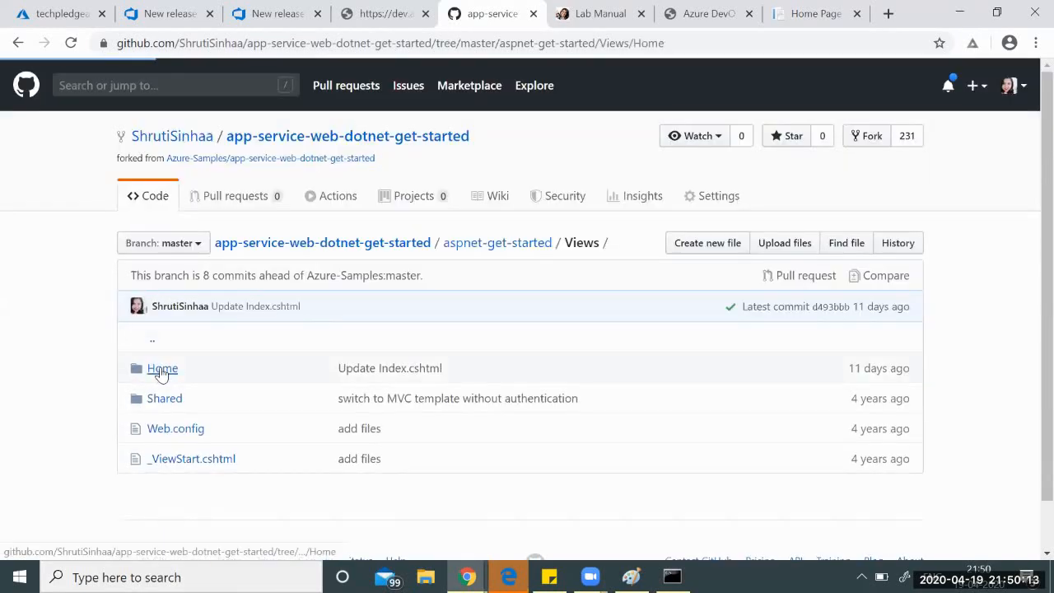
click(169, 430)
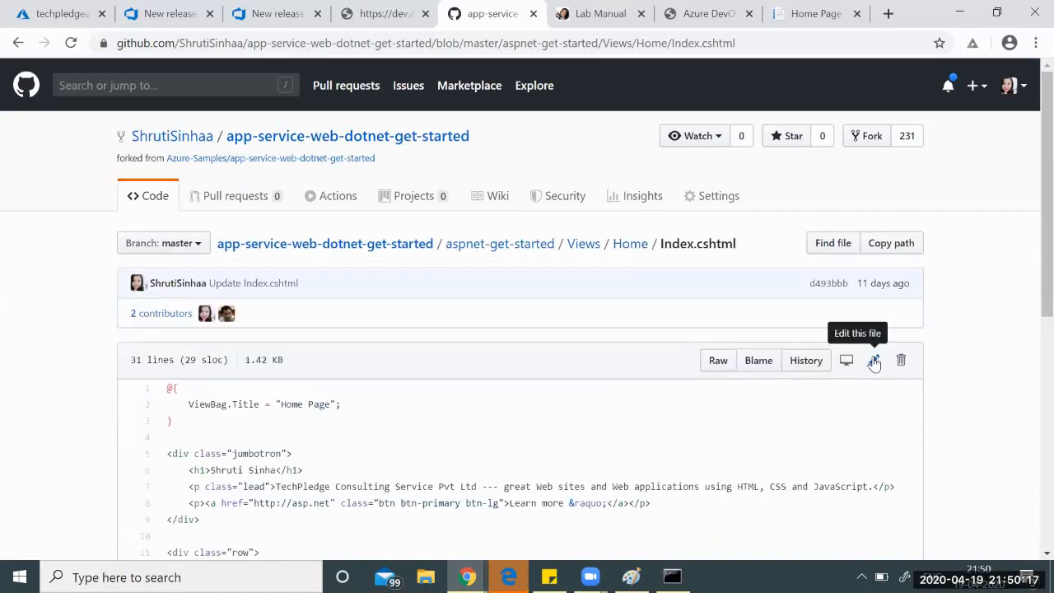
Append 'Webapp' to the h1 heading and commit the change to master.
click(873, 361)
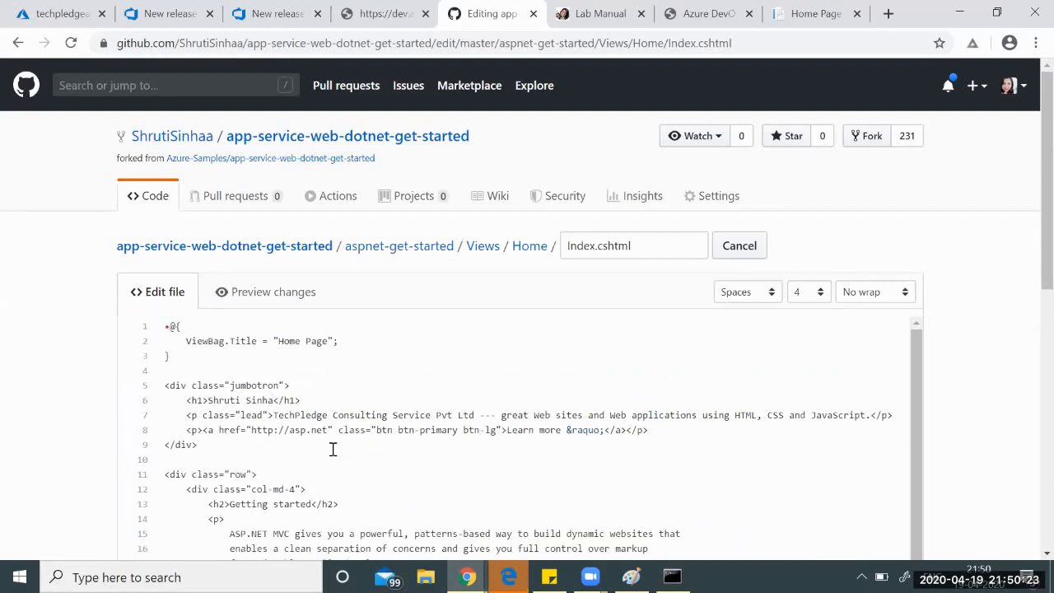
text(Weapp)
click(290, 401)
text(b)
scroll(694, 332, down, 2)
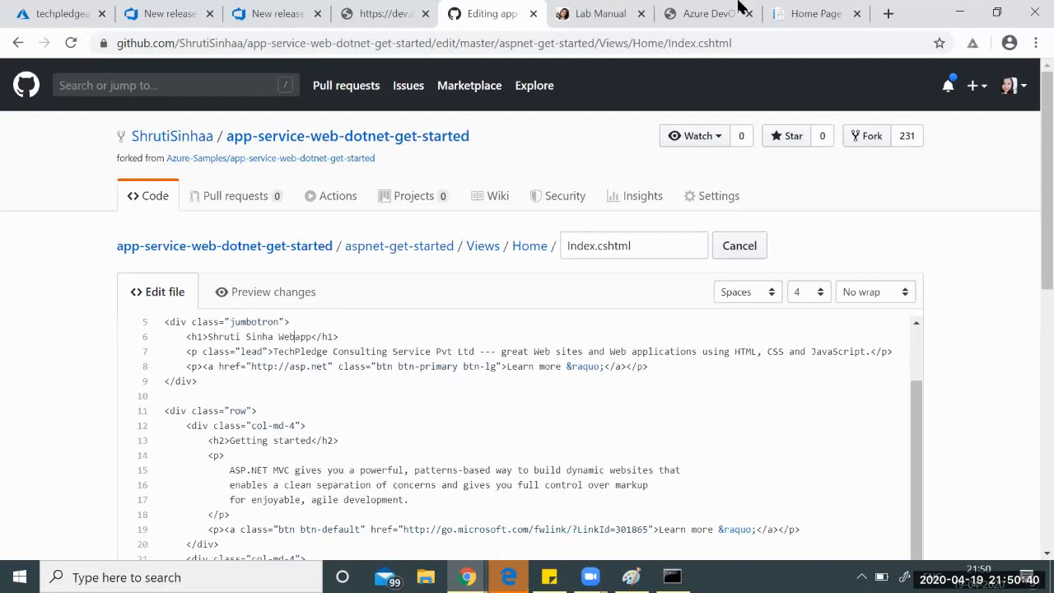
click(795, 9)
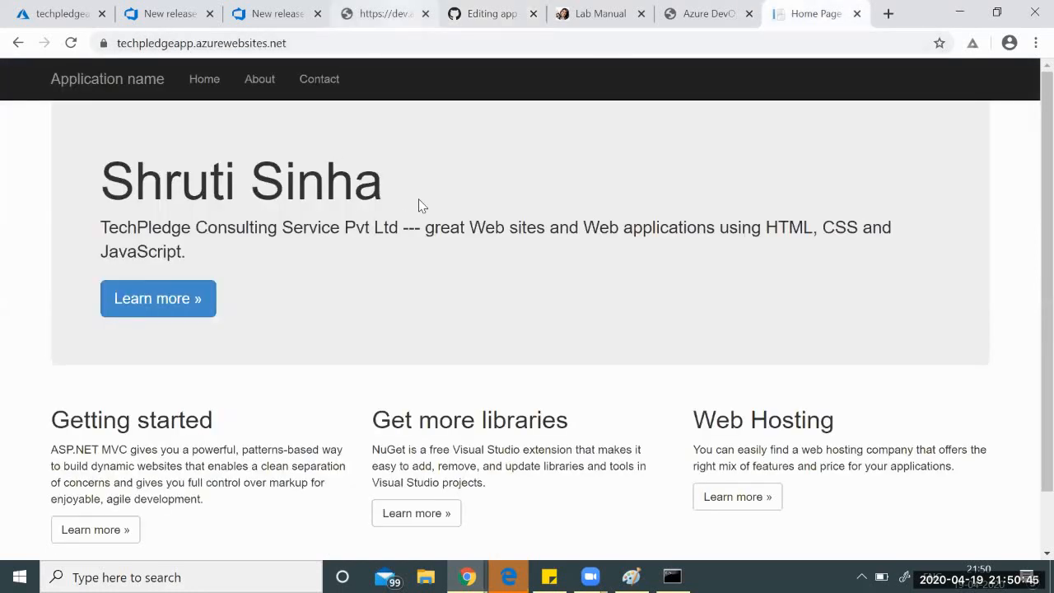
click(485, 14)
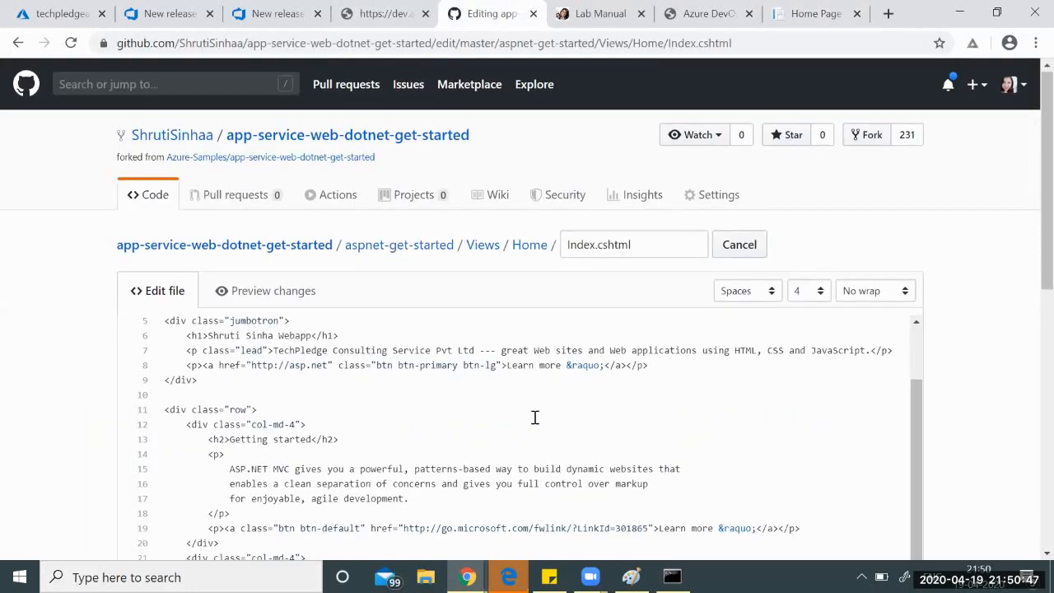
scroll(534, 418, down, 10)
click(233, 421)
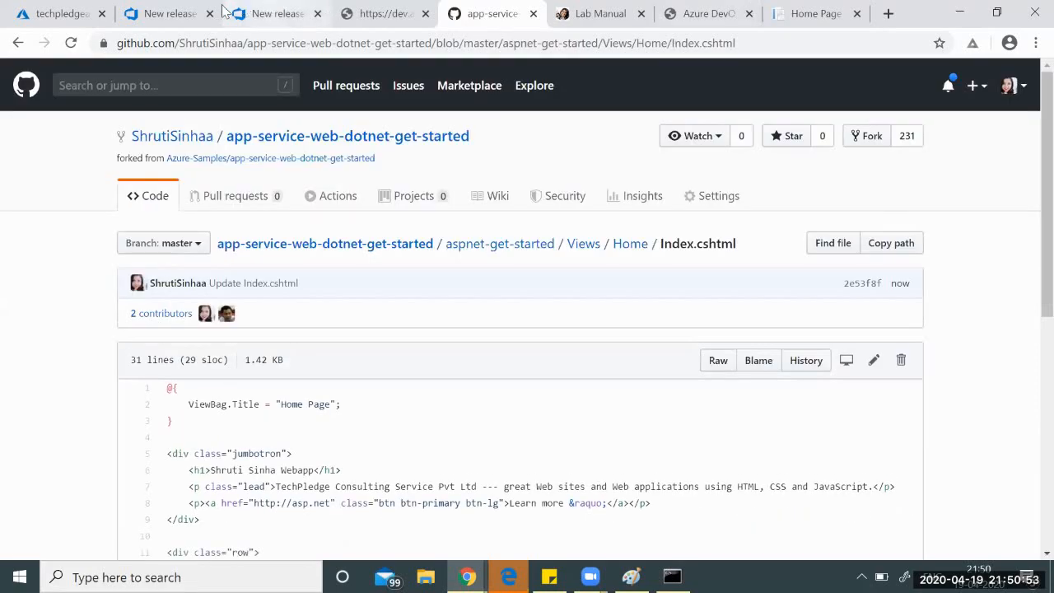
click(169, 13)
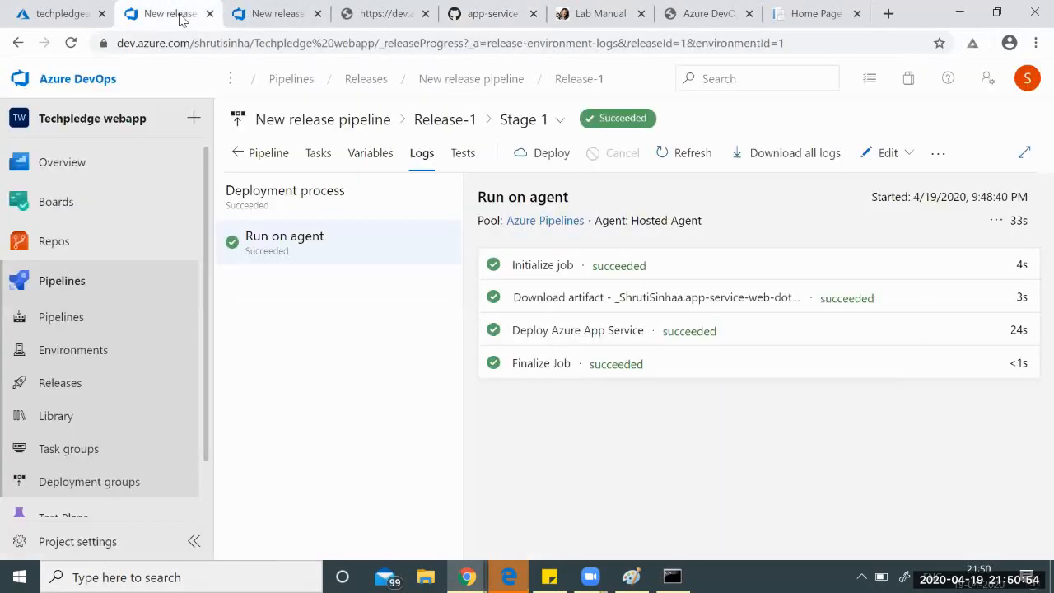
Show the Pipelines list with CI build #20200419.2 'Update Index.cshtml' running on master.
click(70, 282)
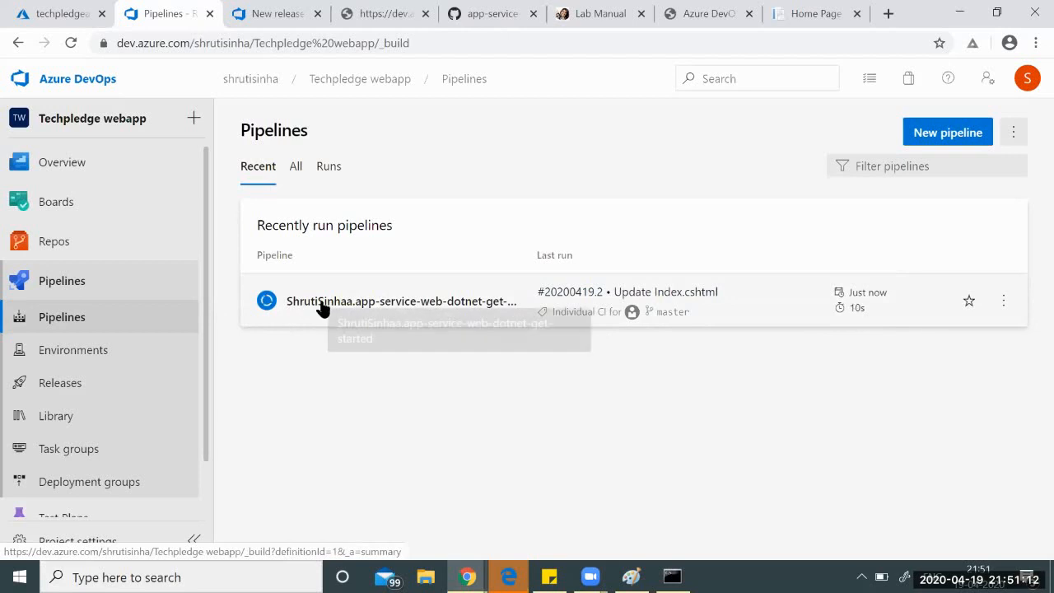
Check build #20200419.2's job logs for success, then return to the Releases list.
click(319, 306)
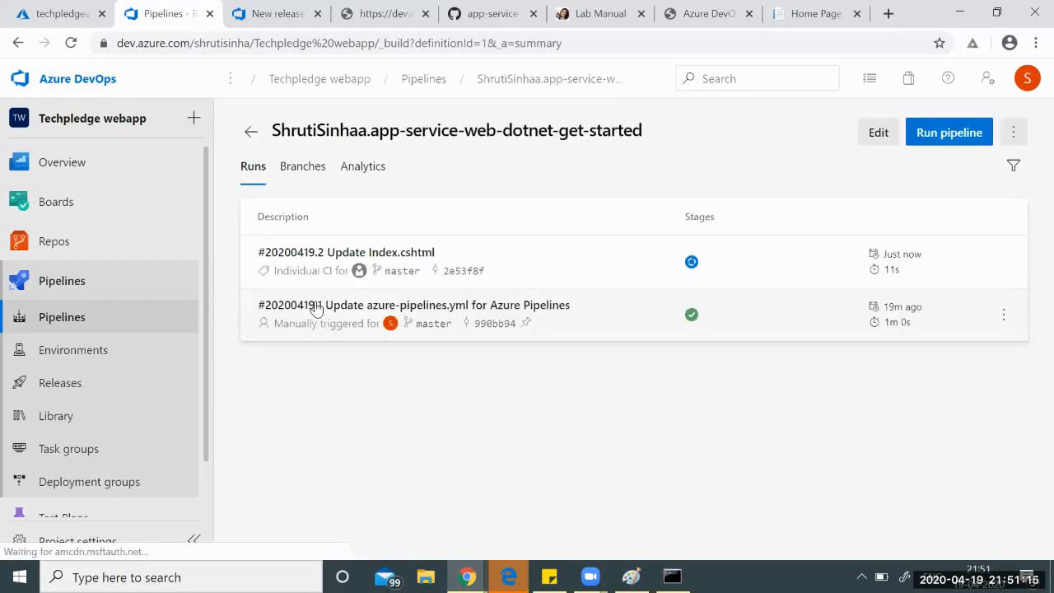
click(293, 255)
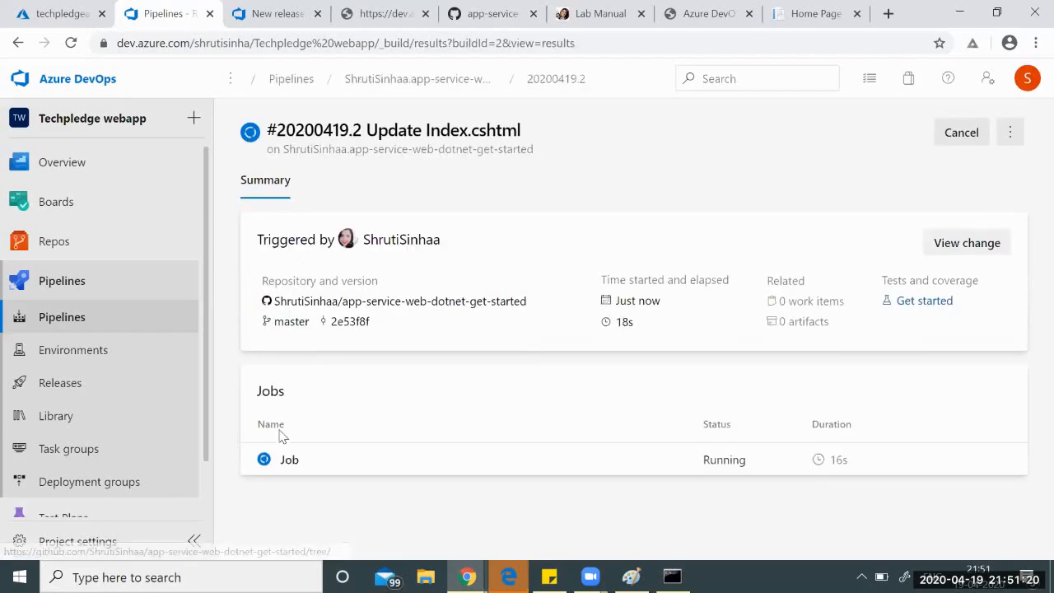
click(290, 461)
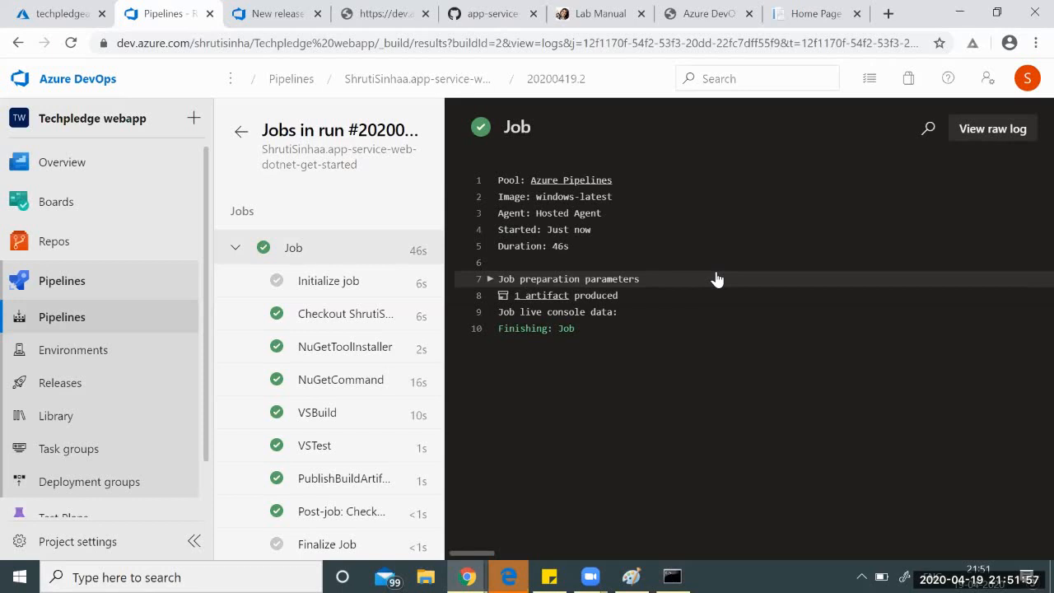
click(79, 385)
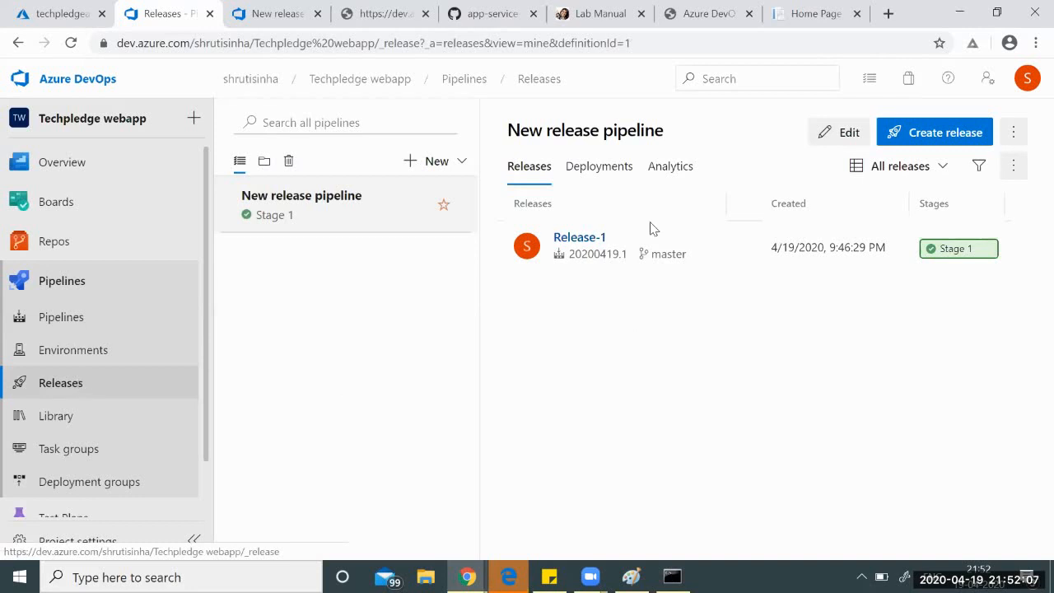
Create Release-2 from build 20200419.2 with manual Stage 1, described 'Later Version2'.
click(928, 136)
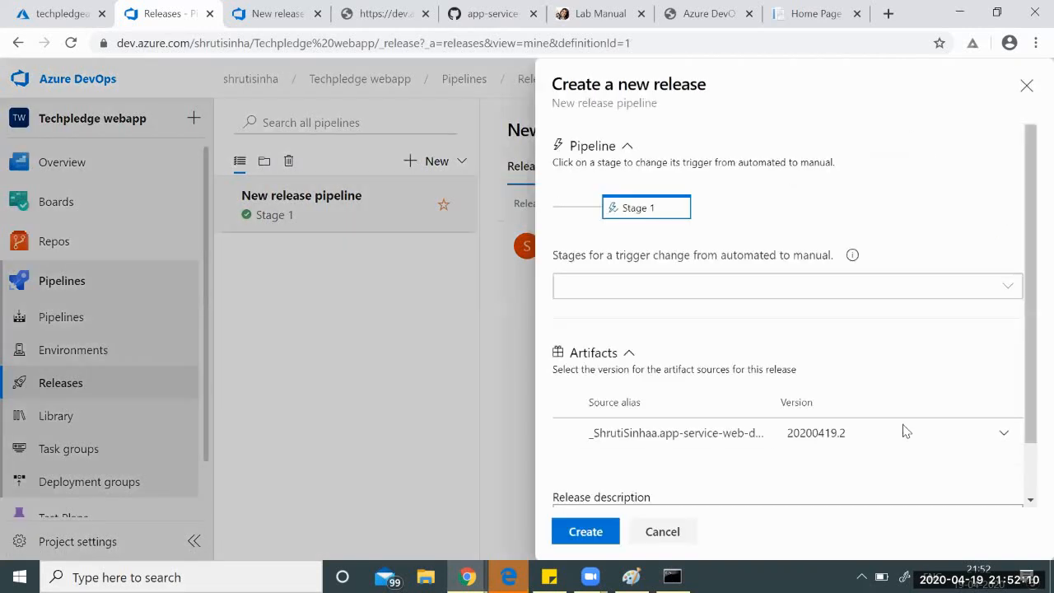
click(1004, 435)
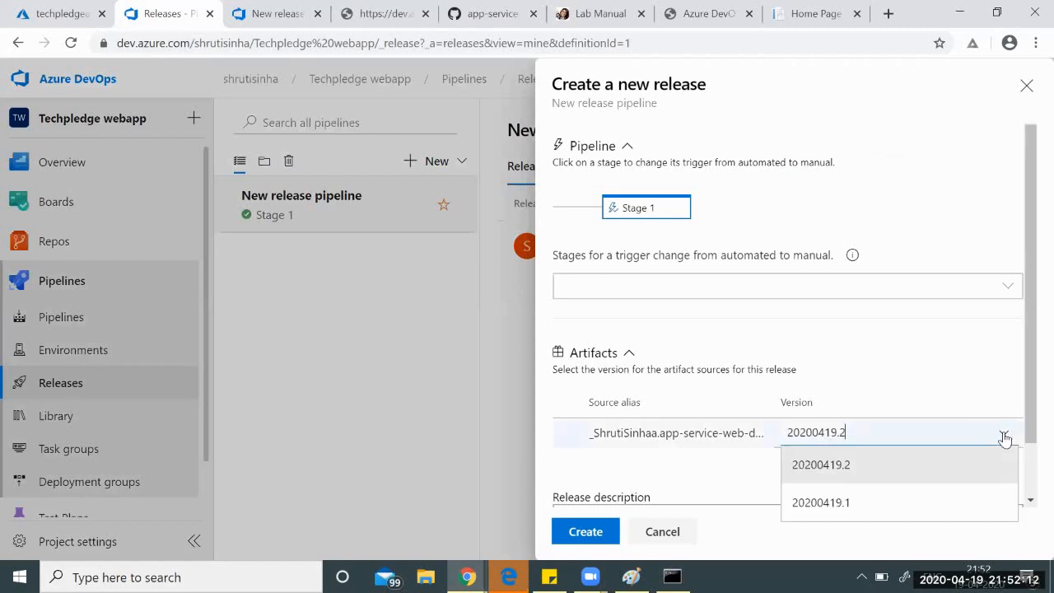
click(824, 466)
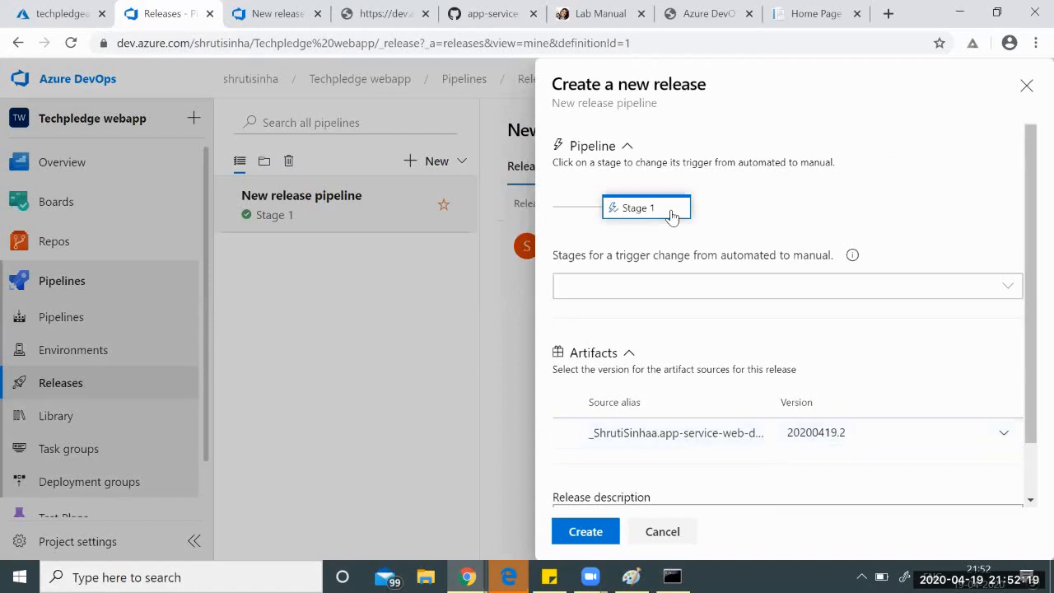
click(673, 215)
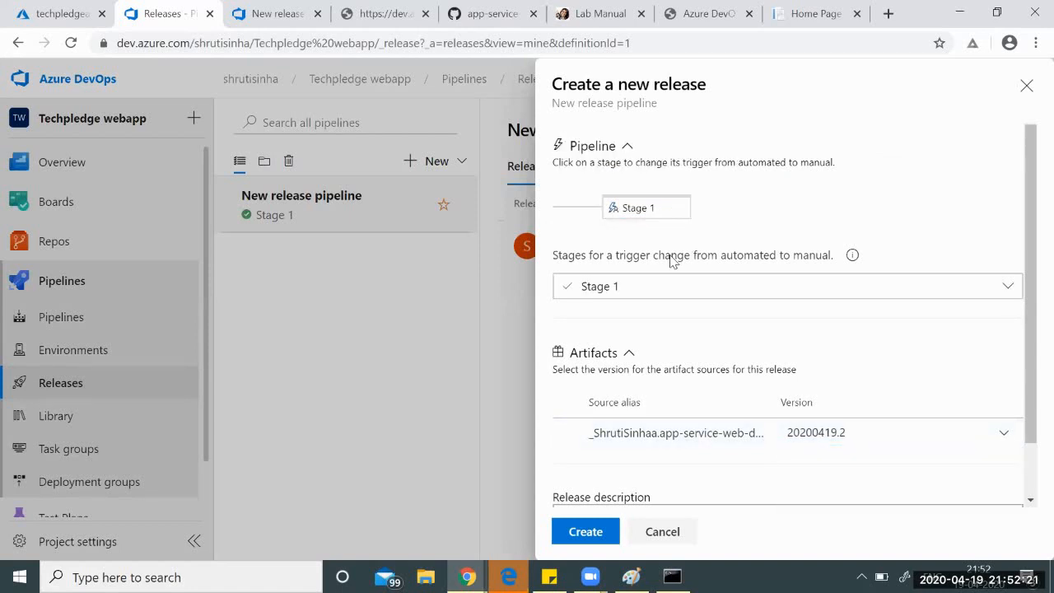
scroll(800, 360, down, 1)
click(639, 457)
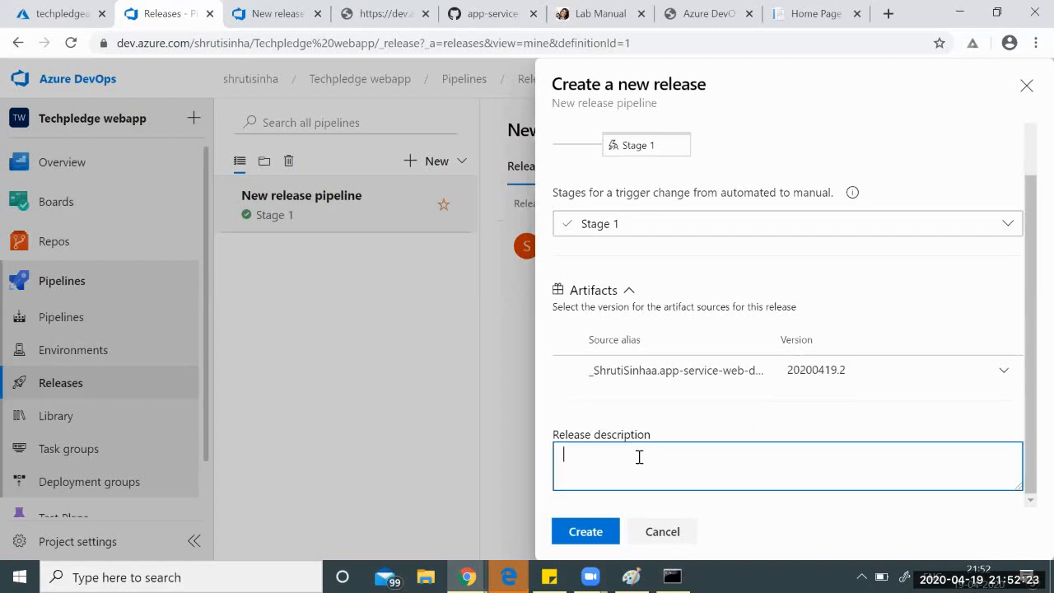
text(Later Version2)
click(585, 532)
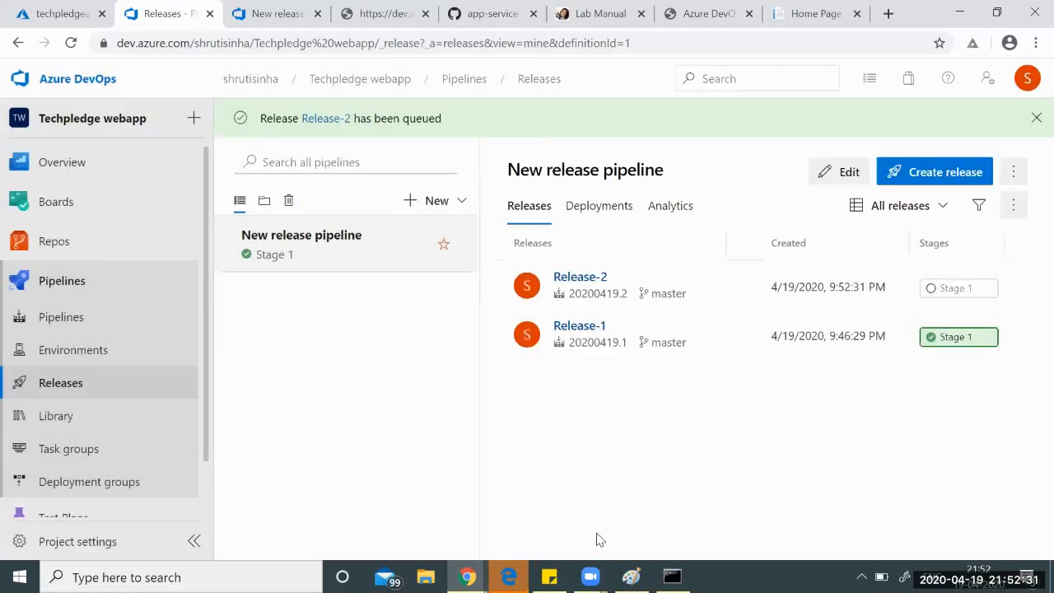
Deploy Release-2 to Stage 1 and follow the Run on agent job until it succeeds.
click(943, 292)
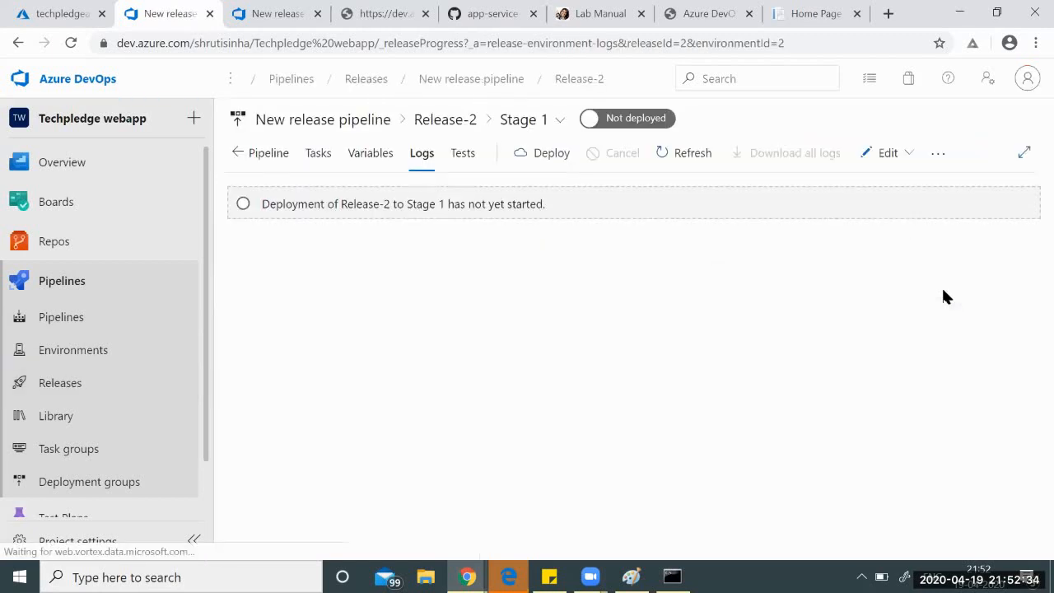
click(549, 158)
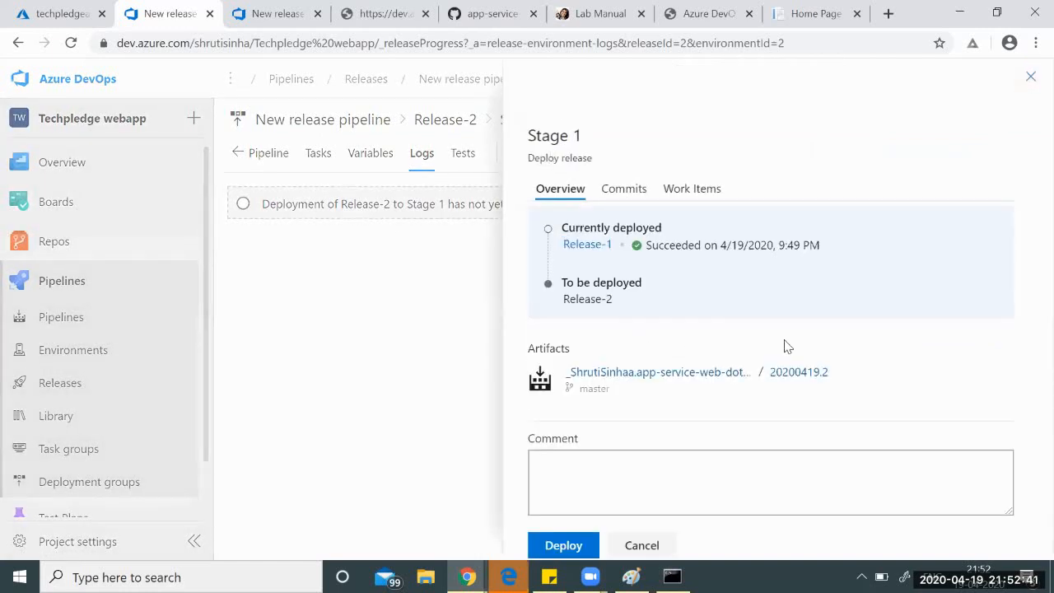
click(582, 543)
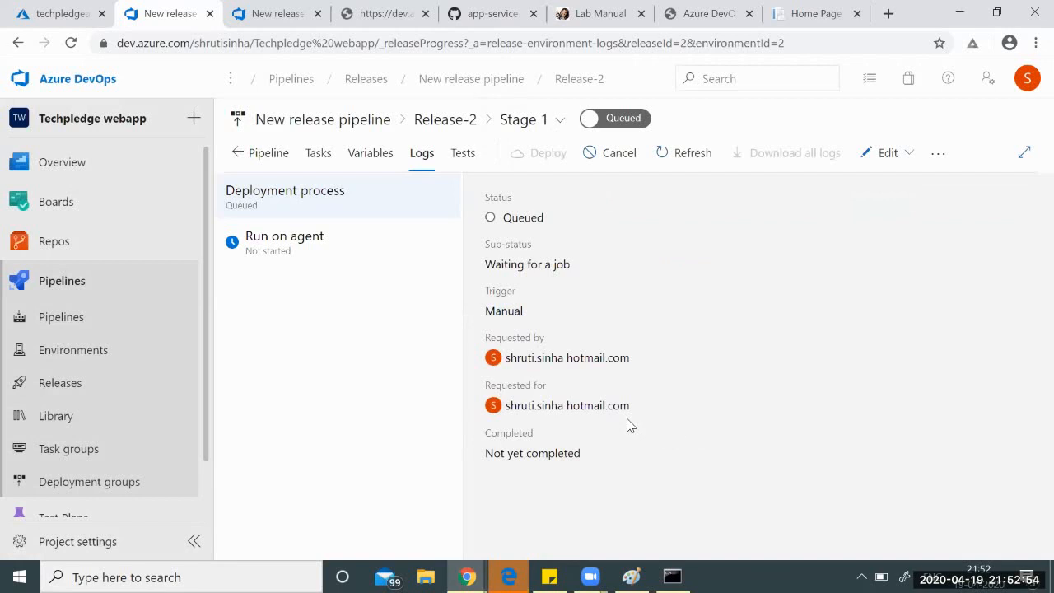
click(269, 241)
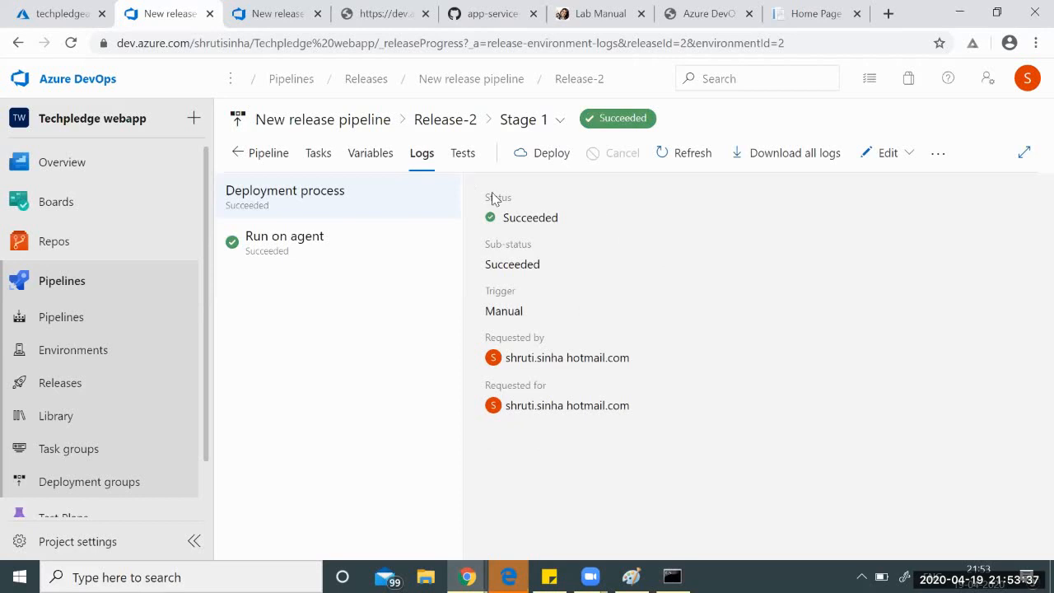
Reload the techpledgeapp home page and highlight its heading to confirm it now ends with Webapp.
click(787, 7)
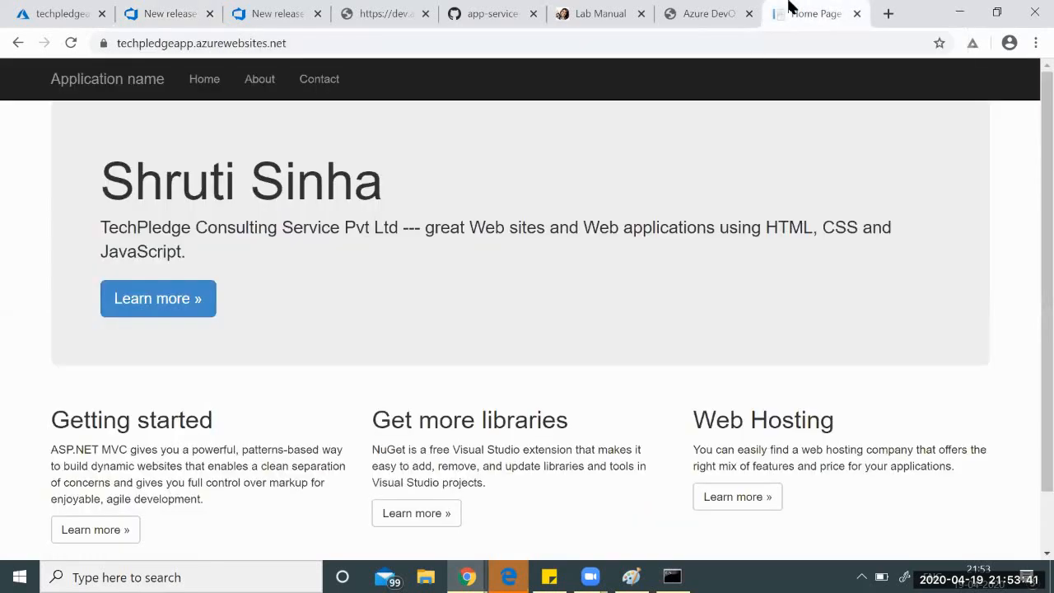
click(71, 43)
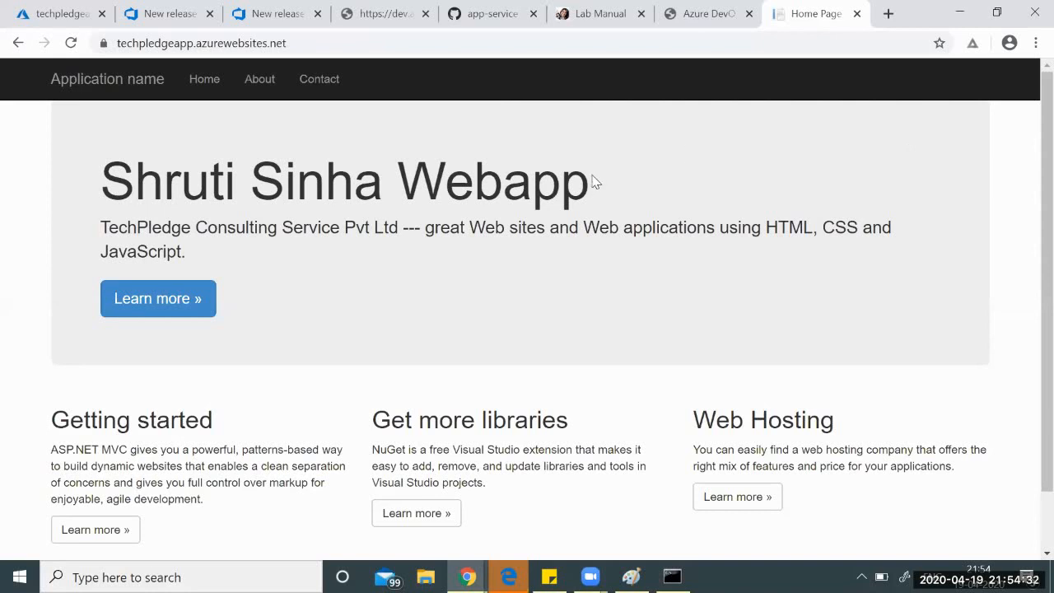
drag(592, 179, 45, 188)
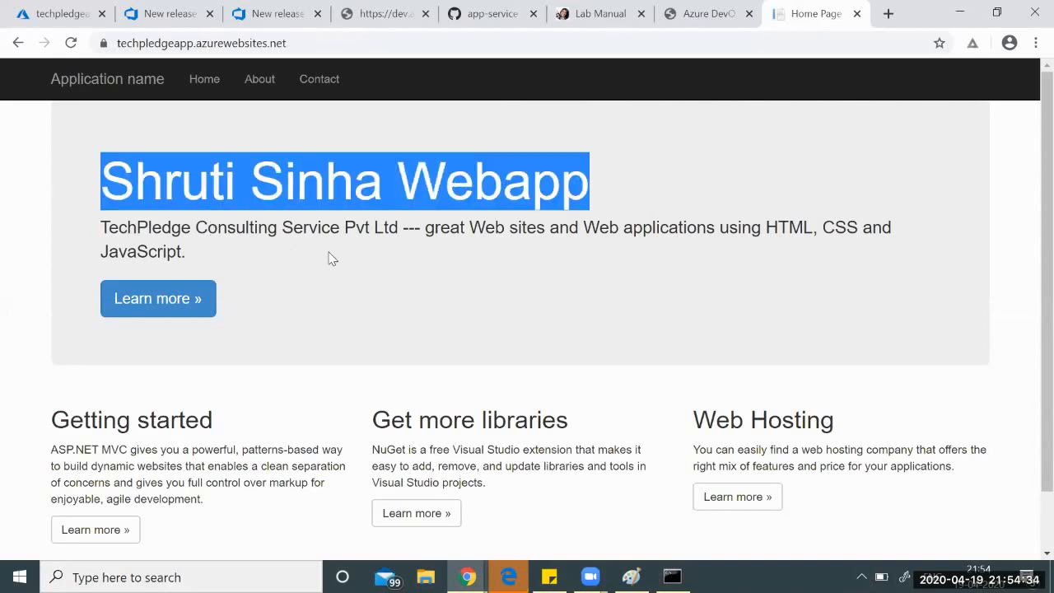
click(437, 275)
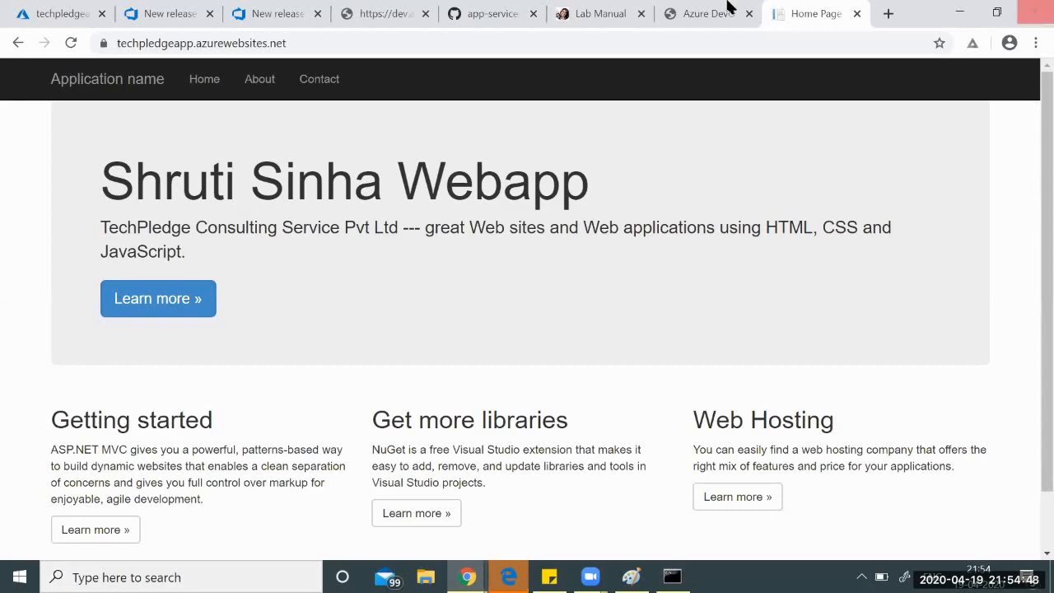
click(693, 8)
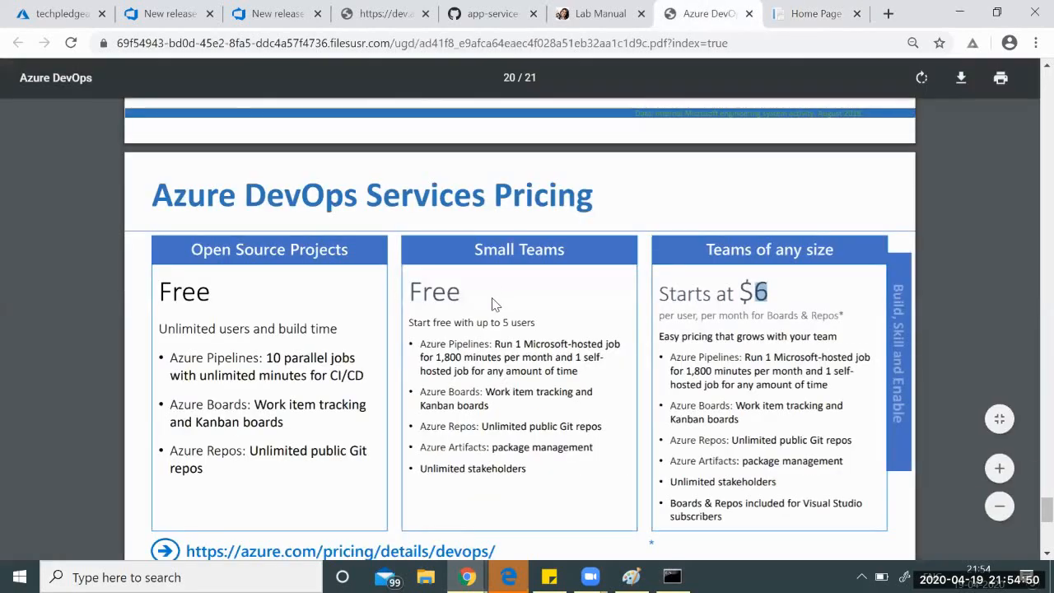
Check the pricing PDF's free limit of 5 users and open the azure.com DevOps pricing page.
scroll(494, 303, down, 1)
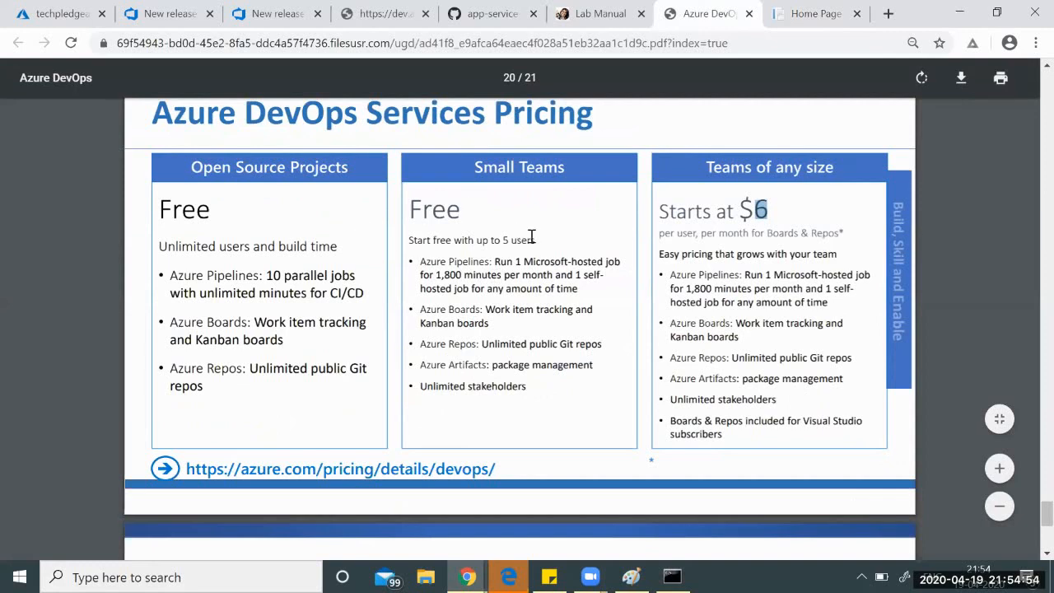
drag(537, 239, 503, 246)
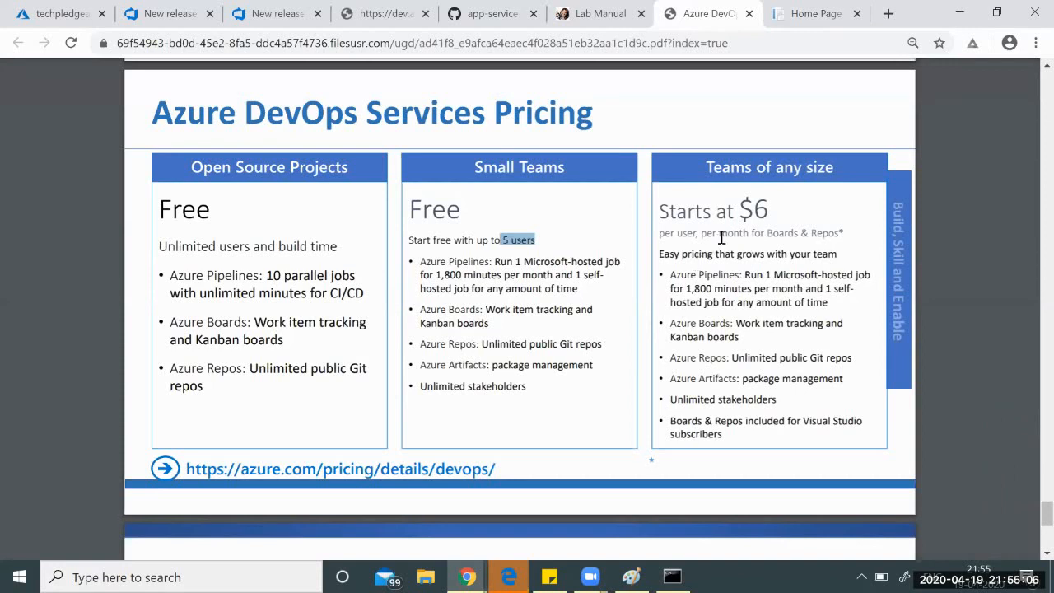
click(418, 469)
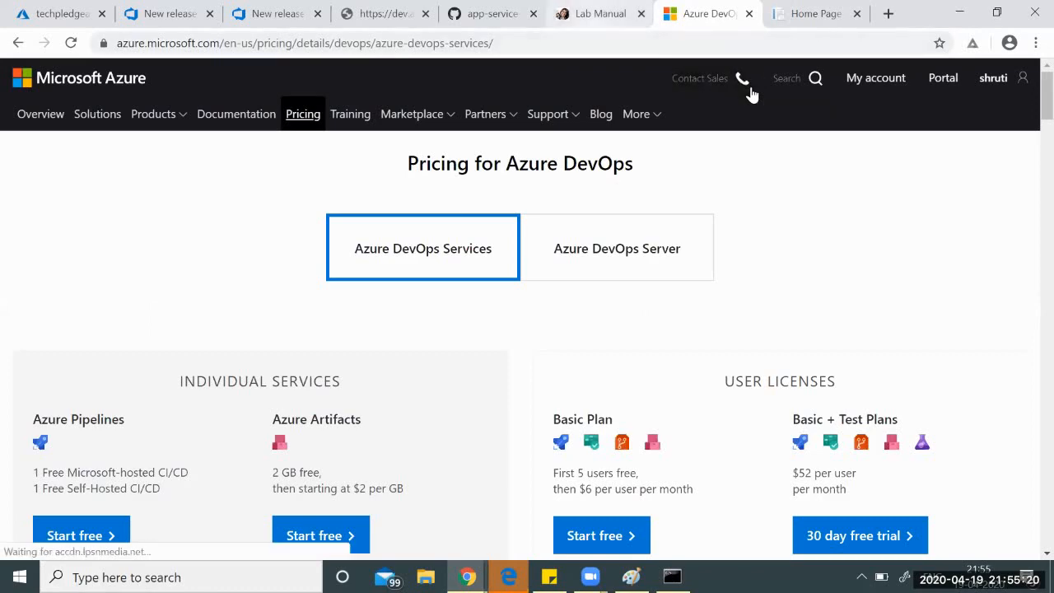
Open the AzureDevOps Intro lab manual PDF and scroll to the Microsoft DevOps Scenario slide on page 8.
key(ctrl+shift+Tab)
mouse_move(560, 301)
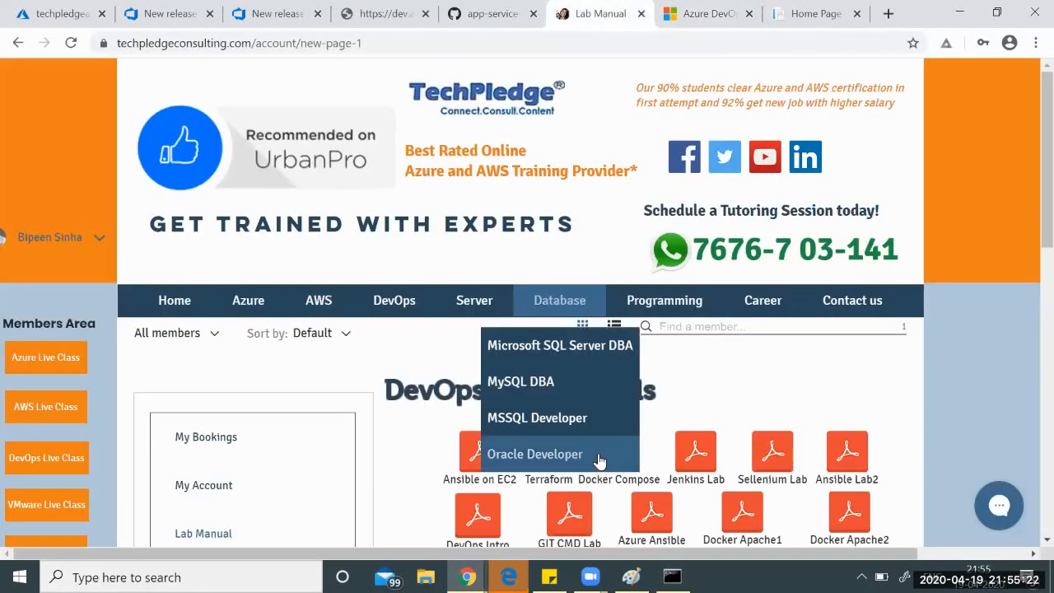
scroll(598, 459, down, 1)
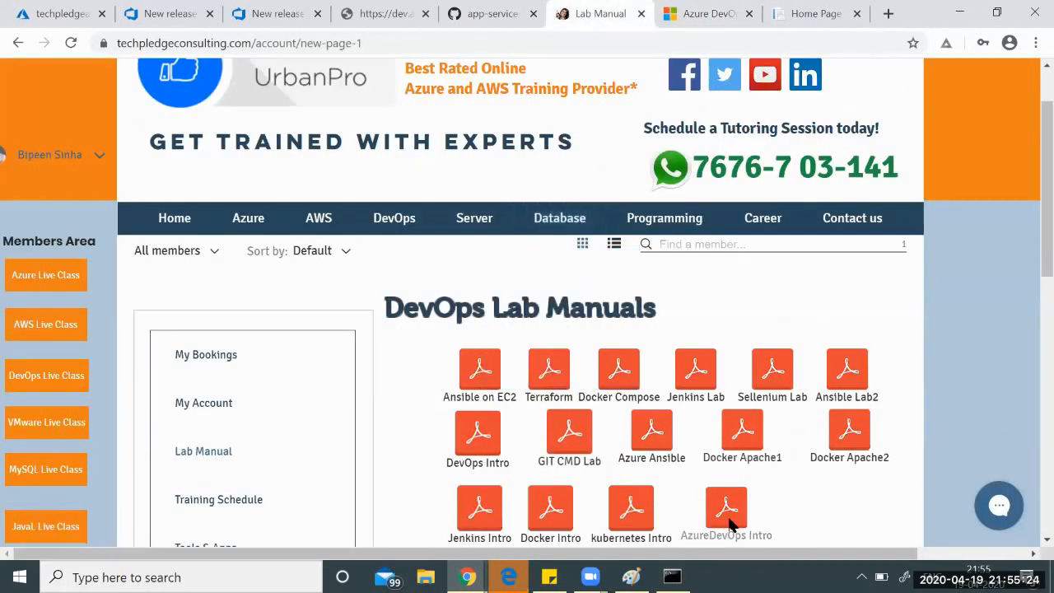
click(727, 509)
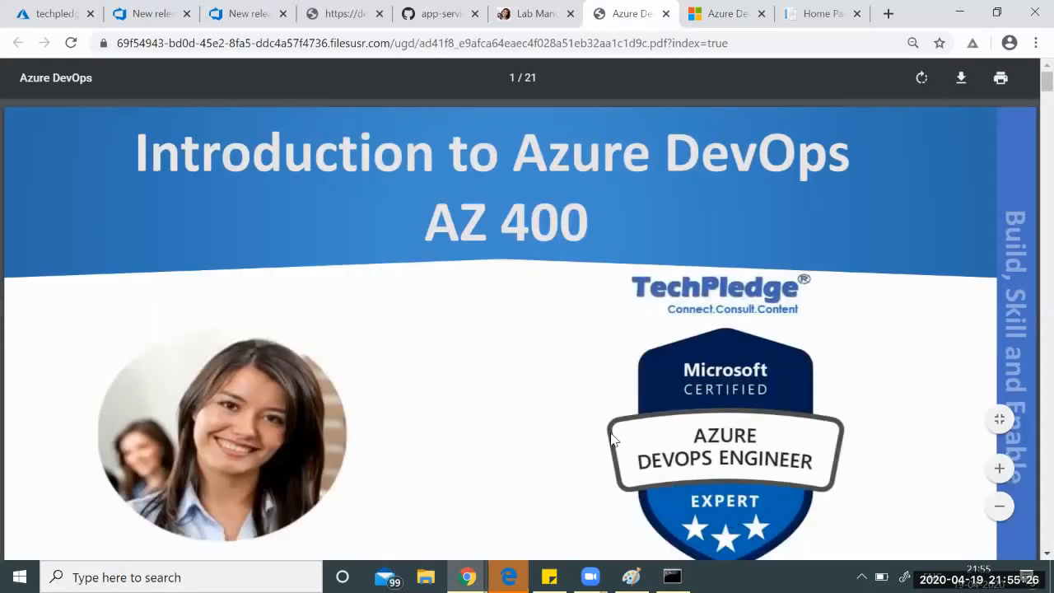
scroll(612, 439, down, 15)
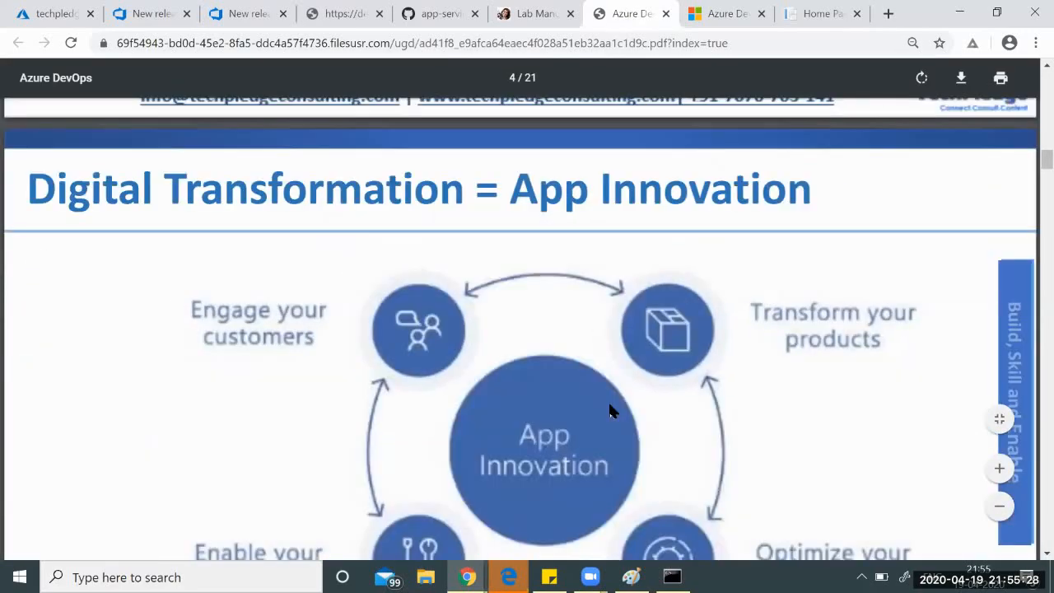
scroll(609, 410, down, 15)
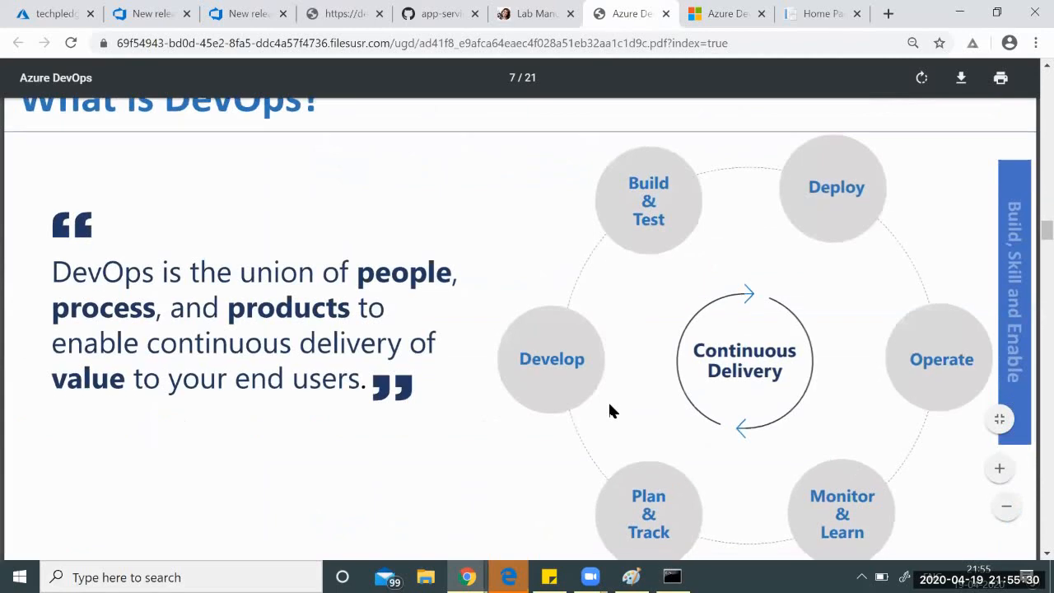
scroll(609, 410, down, 5)
scroll(611, 410, down, 1)
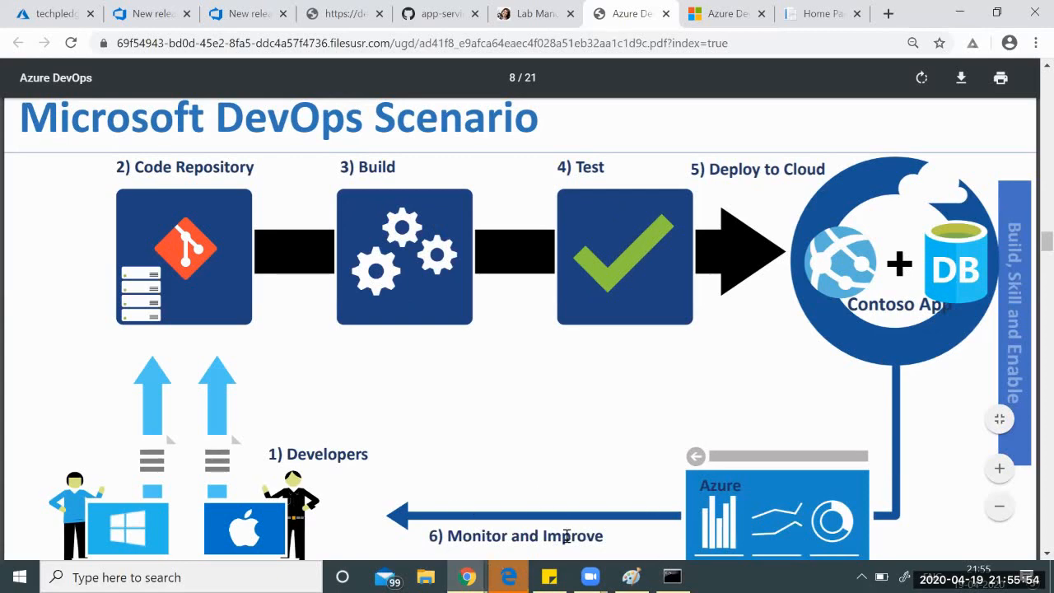
click(59, 14)
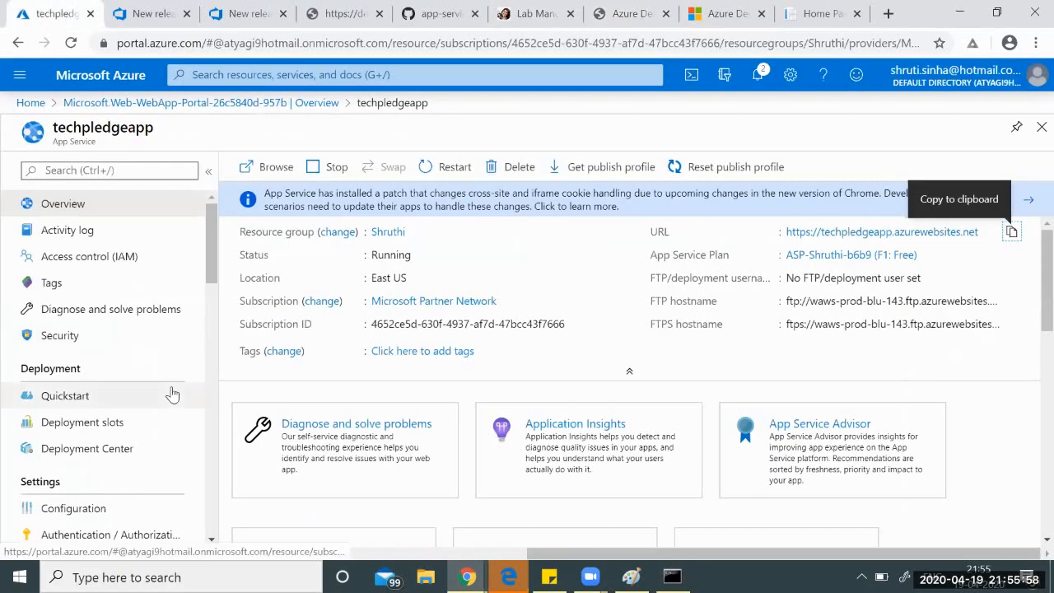
Go from techpledgeapp's Application Insights settings through its linked data to the Application Dashboard.
scroll(171, 393, down, 2)
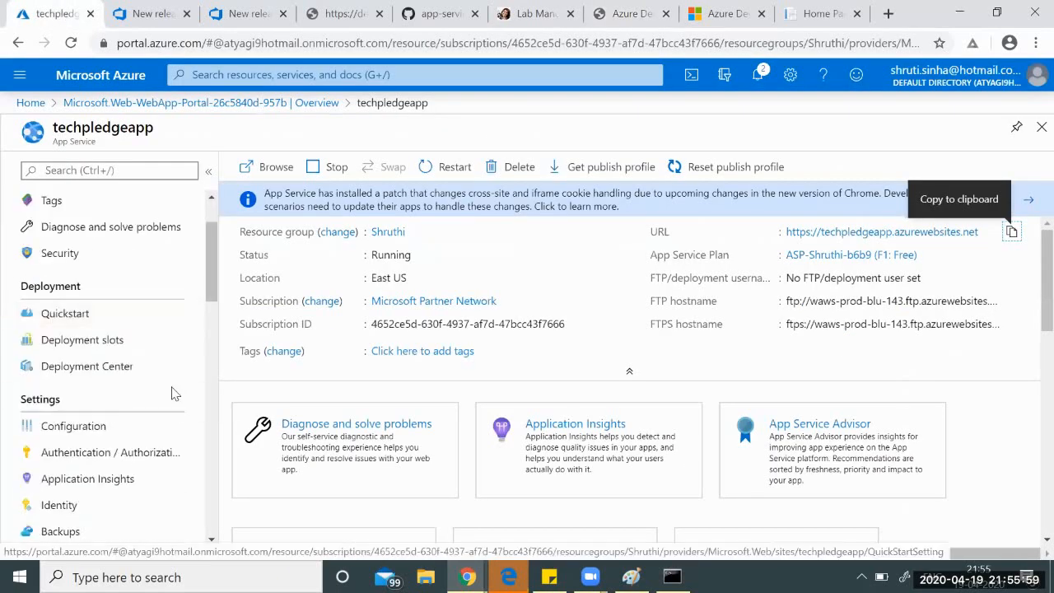
click(96, 481)
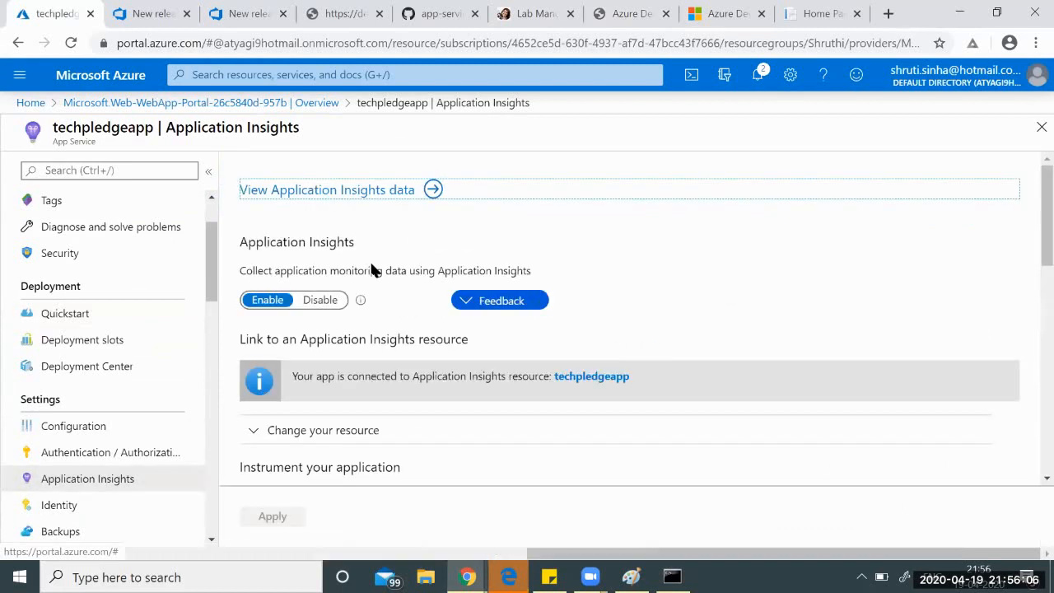
click(285, 191)
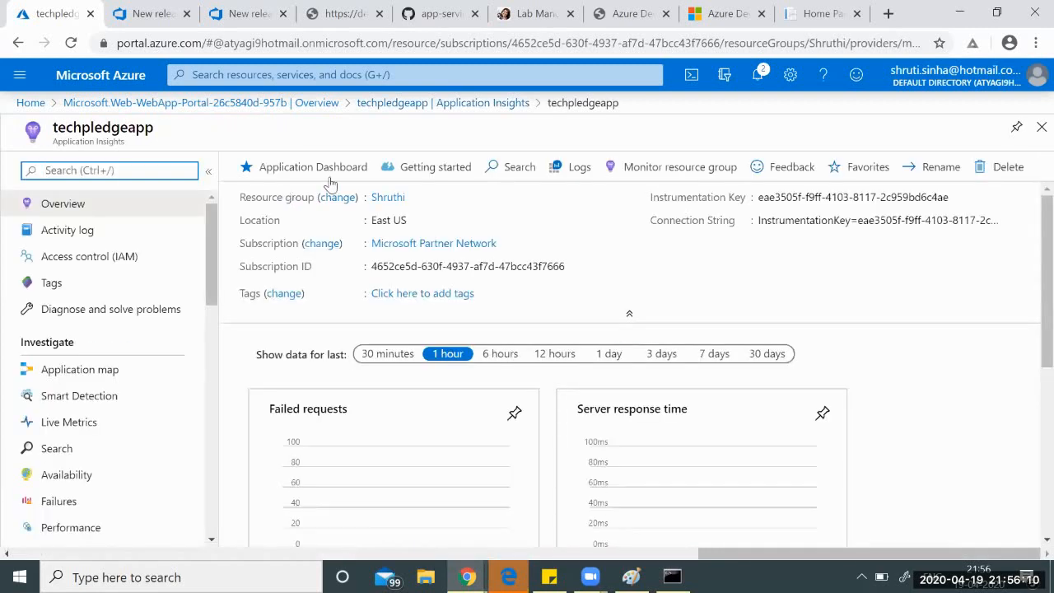
click(294, 170)
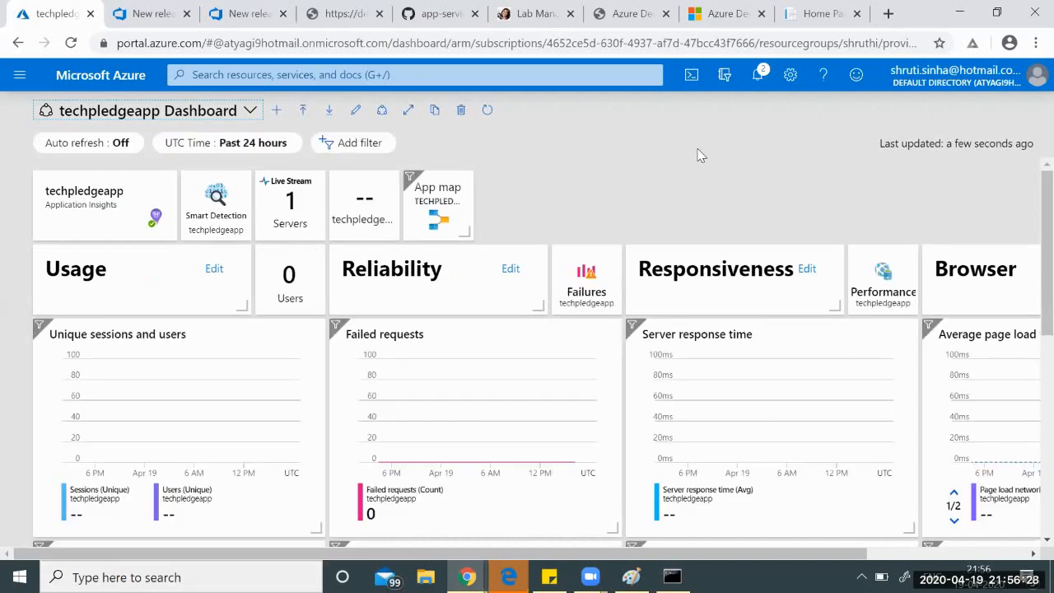
Scroll through the dashboard tiles, view the Application map and Live Metrics, then return to the slide.
scroll(749, 376, down, 1)
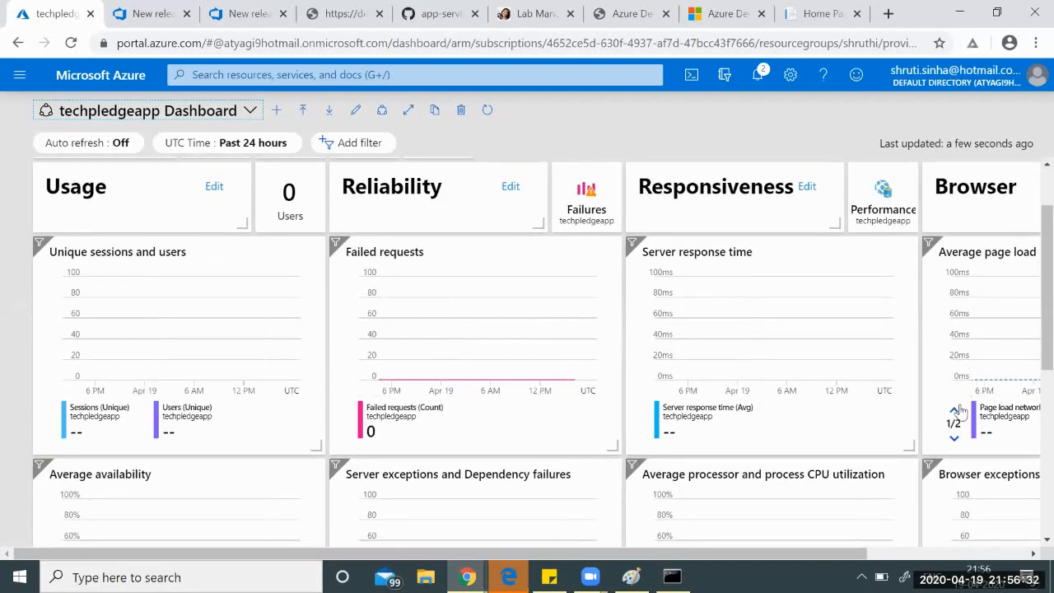
scroll(959, 387, down, 1)
scroll(526, 406, down, 3)
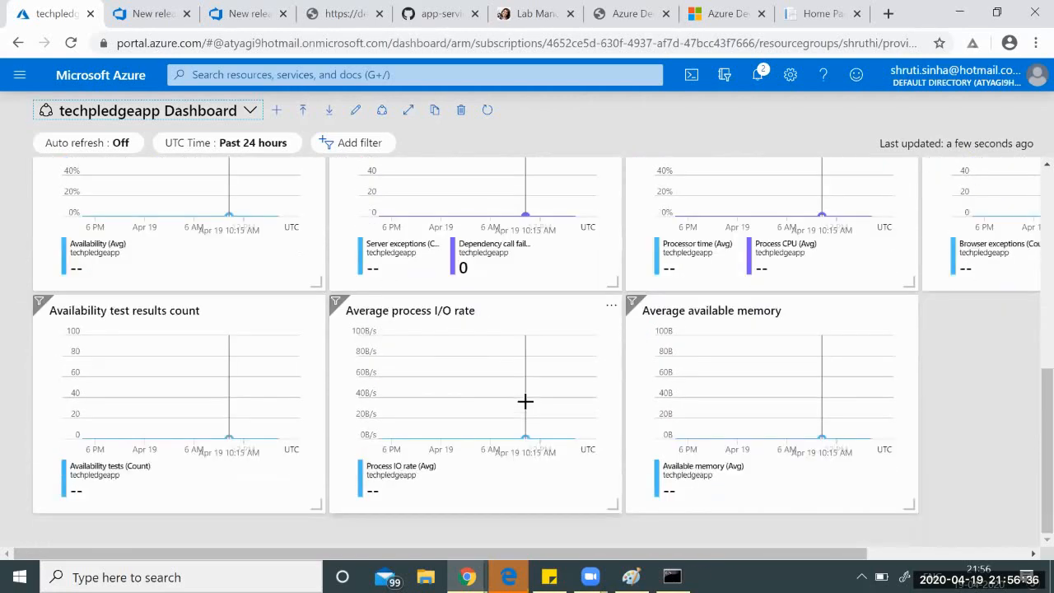
scroll(525, 401, up, 5)
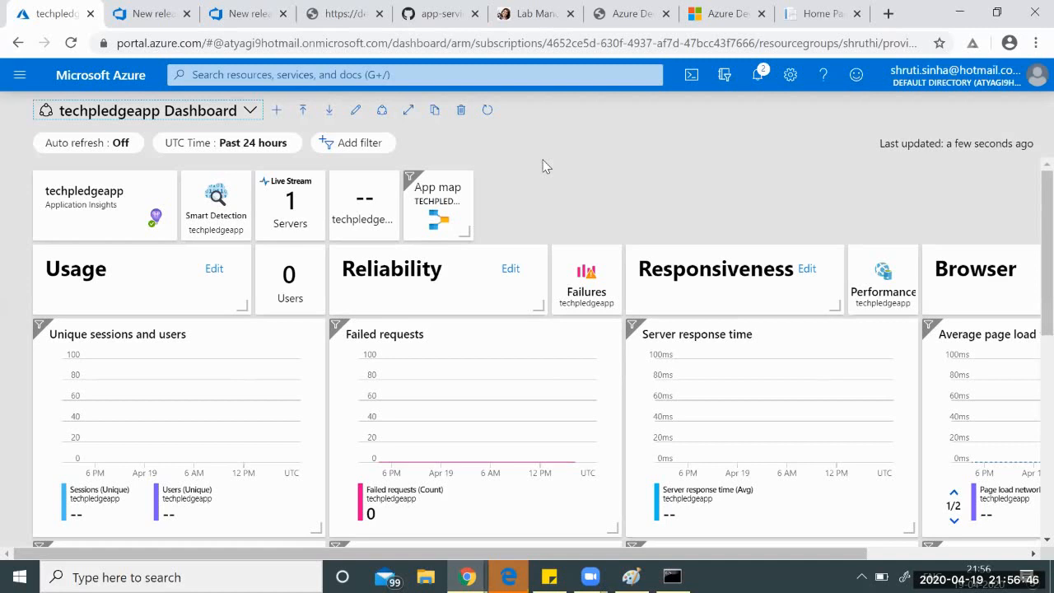
click(445, 216)
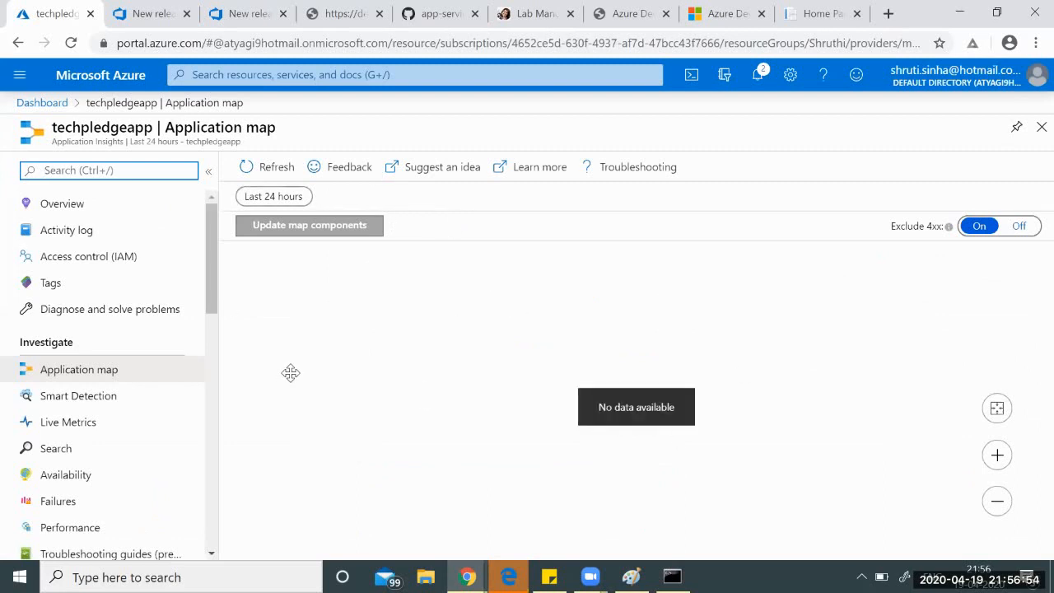
click(70, 426)
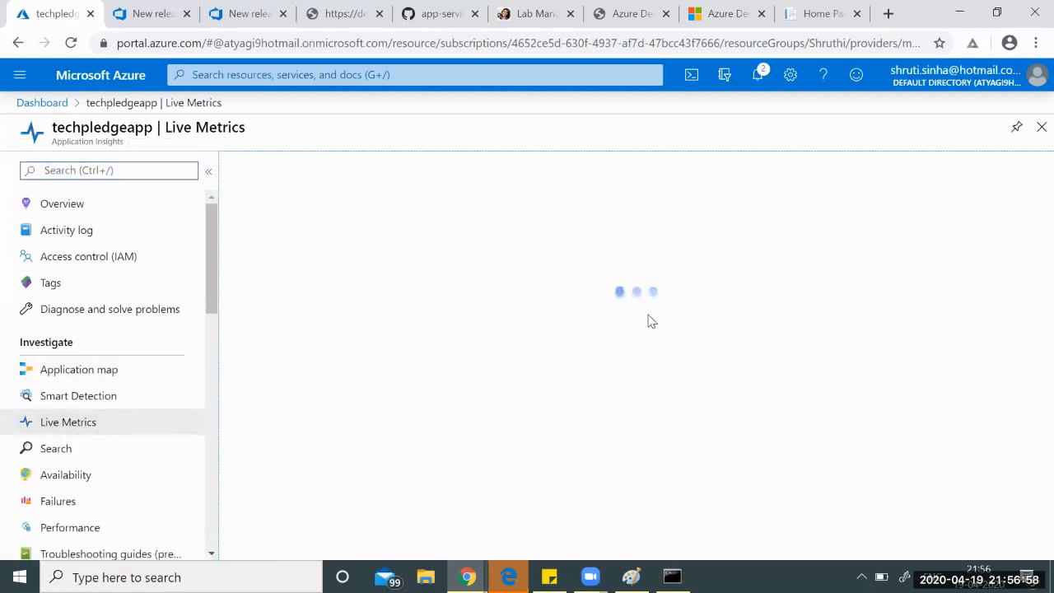
click(658, 10)
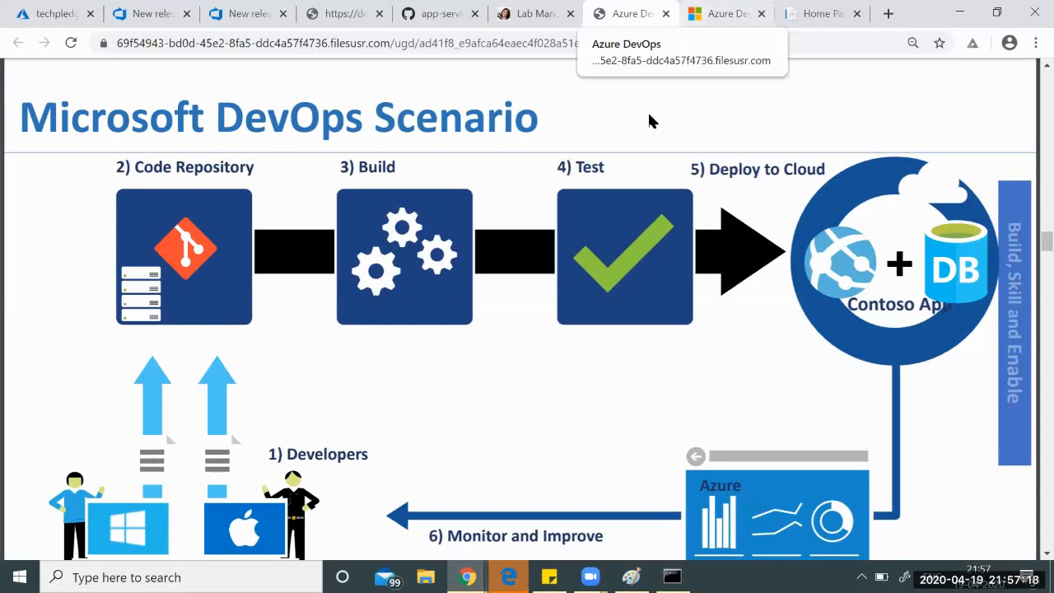
Return to the DevOps Lab Manuals page and bring up Zoom's End Meeting prompt.
key(ctrl+shift+Tab)
scroll(647, 296, up, 1)
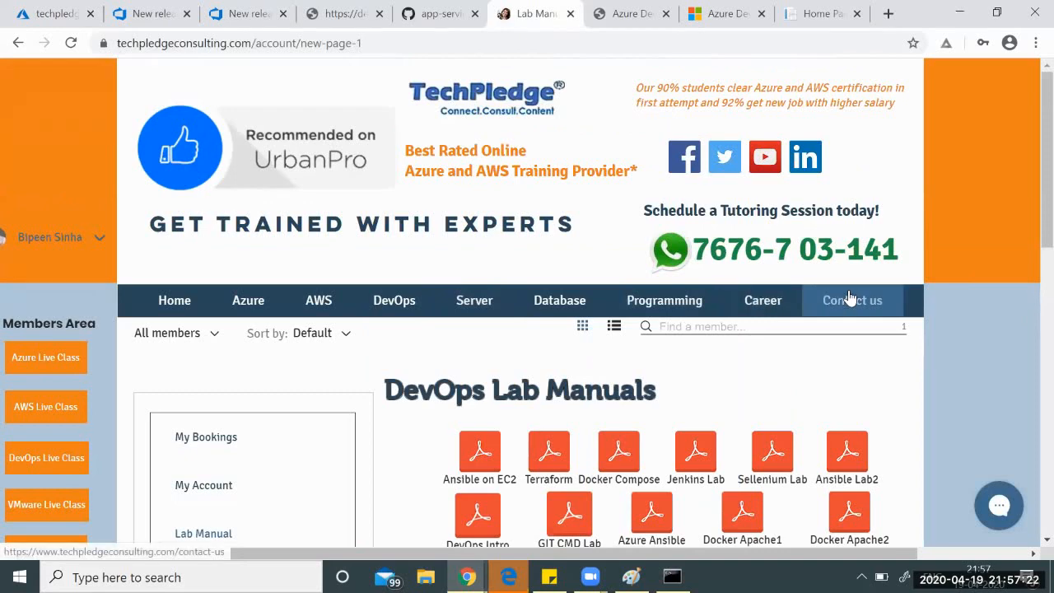
scroll(896, 297, down, 3)
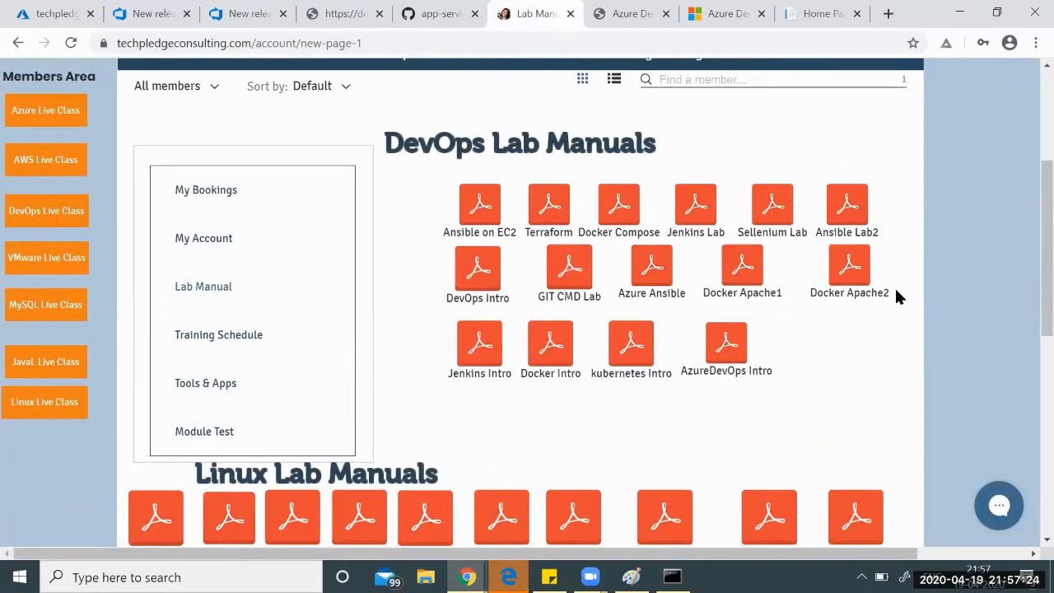
click(901, 125)
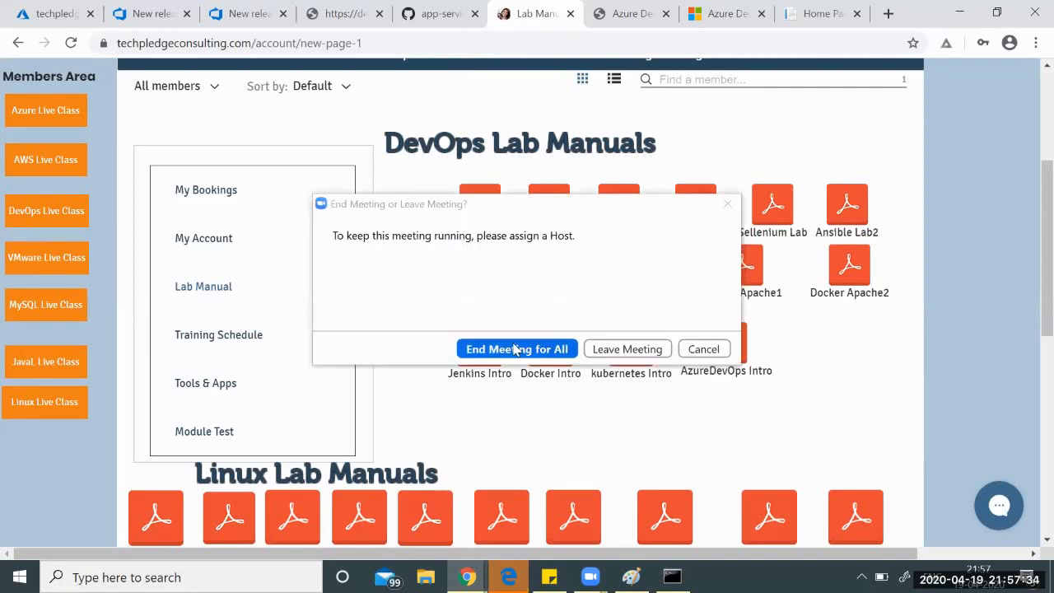